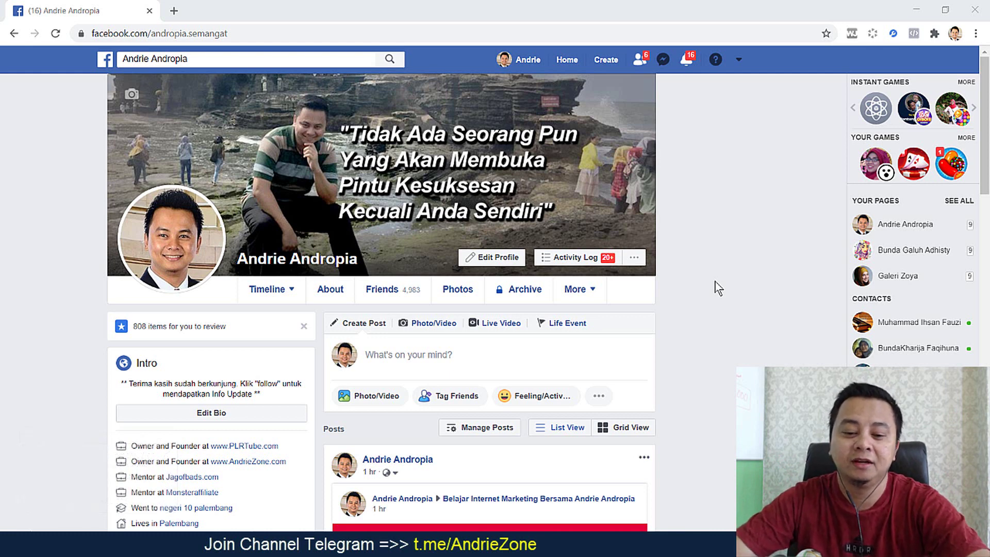
Switch to Notepad and replace the existing numbered line with the heading "1. Akun Bisnis"
key("alt+Tab")
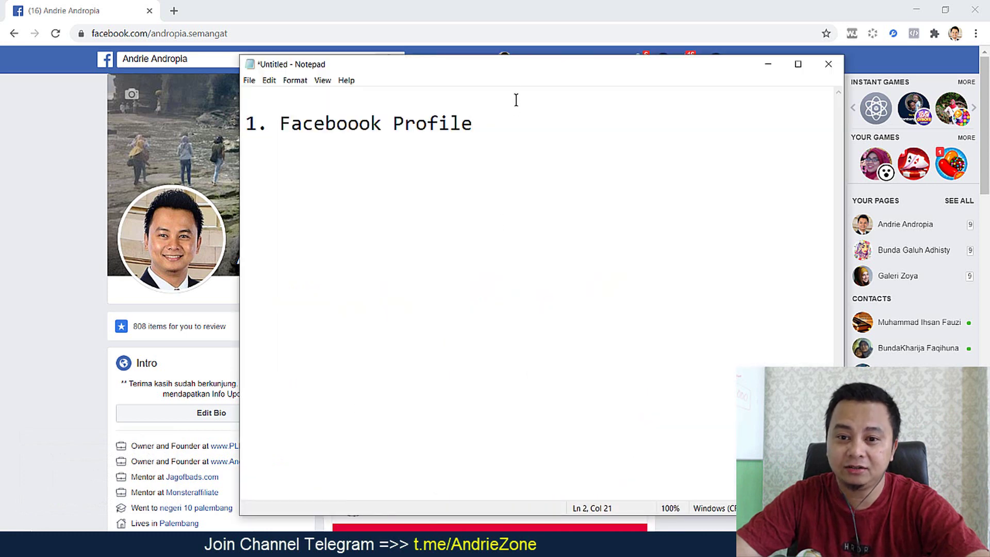
left_click_drag(516, 74, 504, 187)
left_click_drag(482, 233, 235, 233)
key("BackSpace")
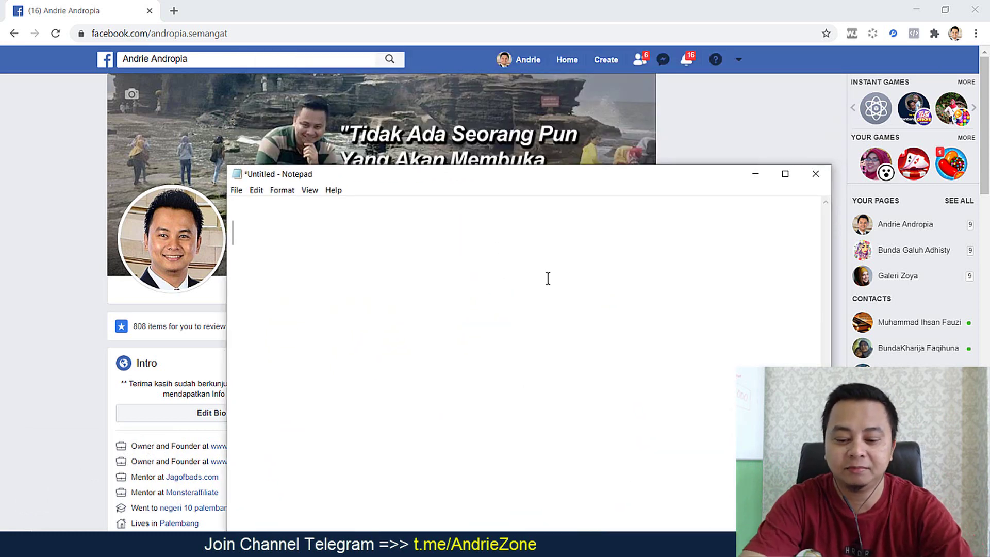
type("1. Aku")
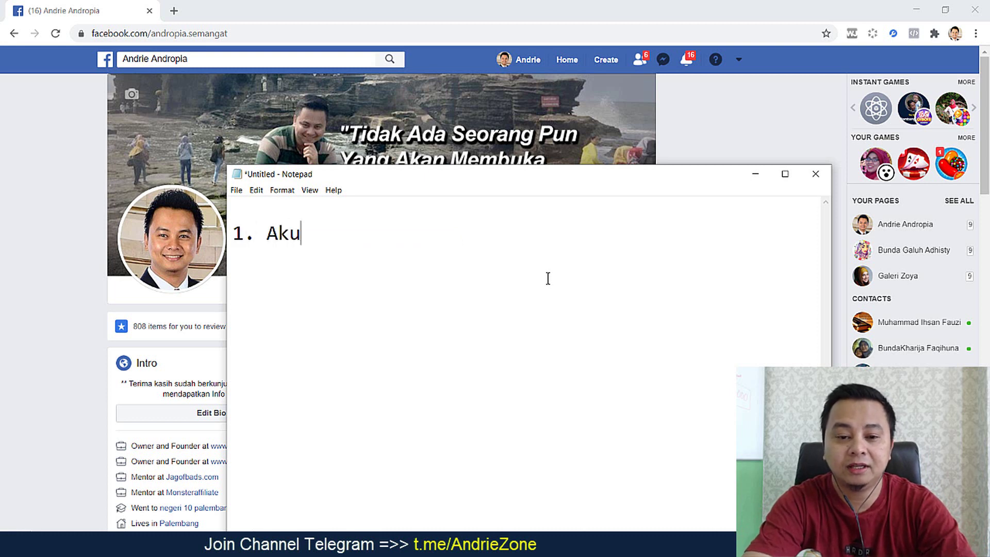
type("n Binsis")
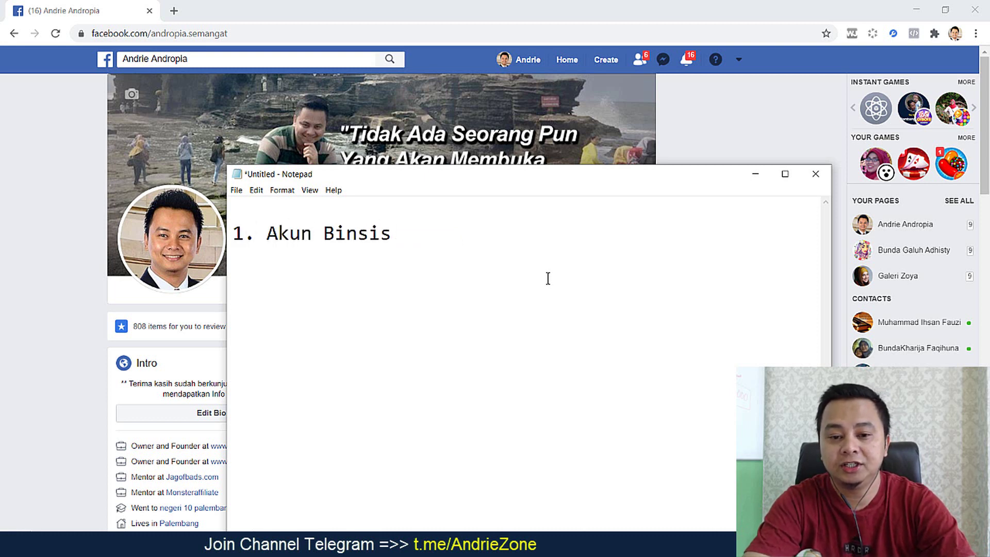
key("BackSpace")
key("BackSpace")
key("BackSpace")
key("BackSpace")
type("s")
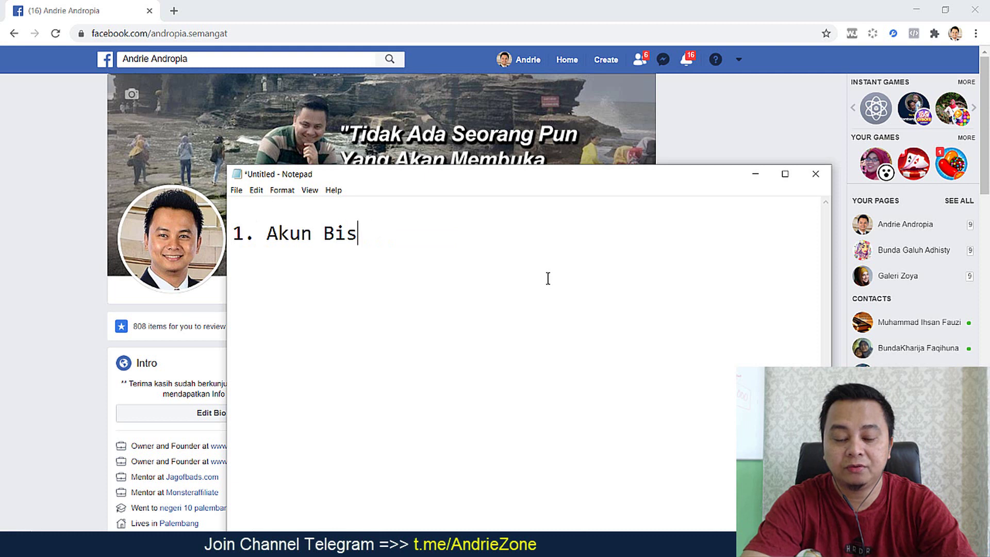
type("nis")
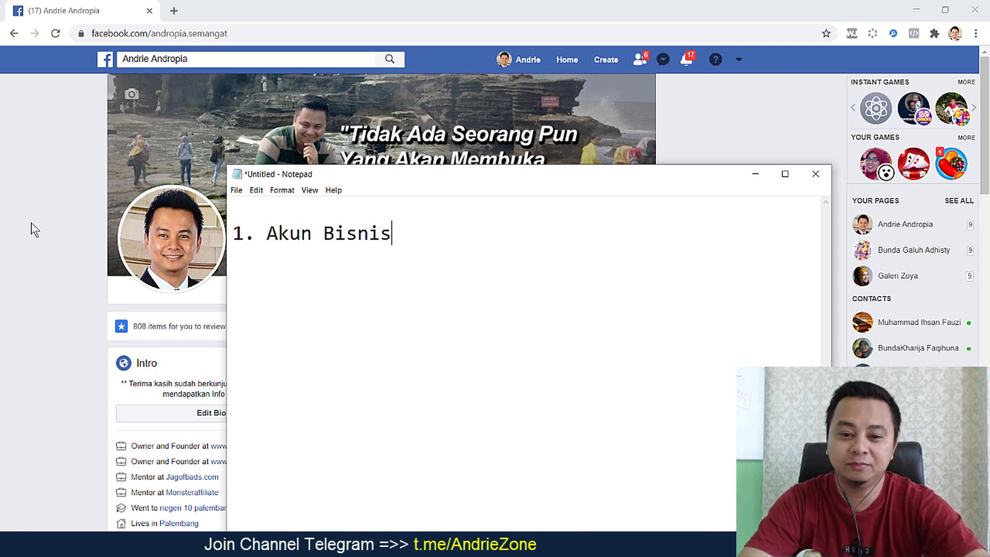
Add an indented sub-item "- Debet Otomatis" below the heading
key("Return")
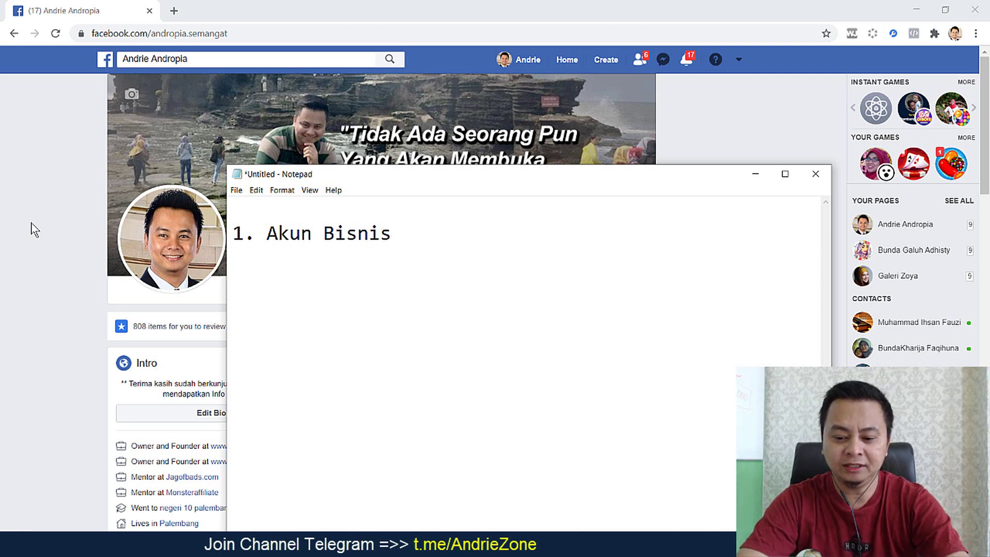
type("- ")
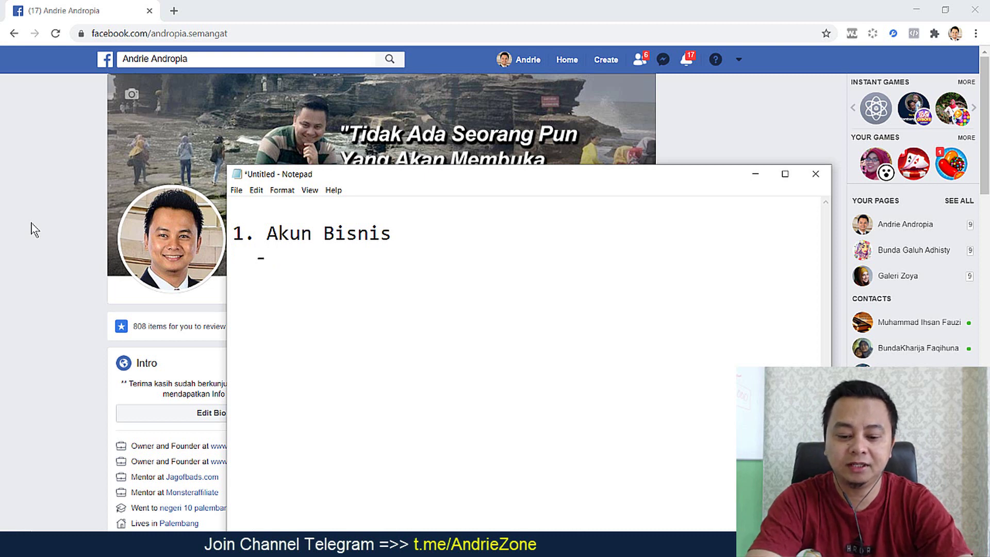
type("Debet ")
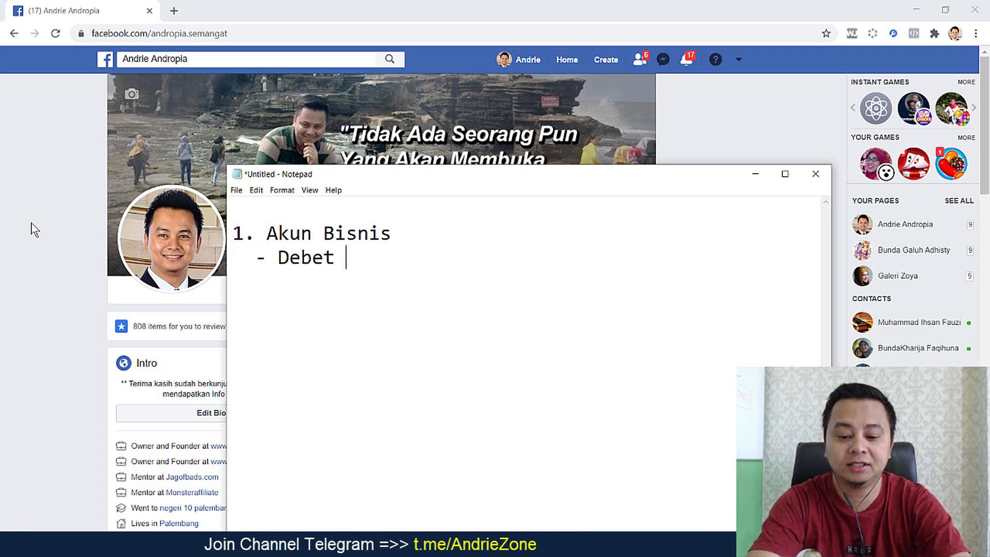
type("Otomatis")
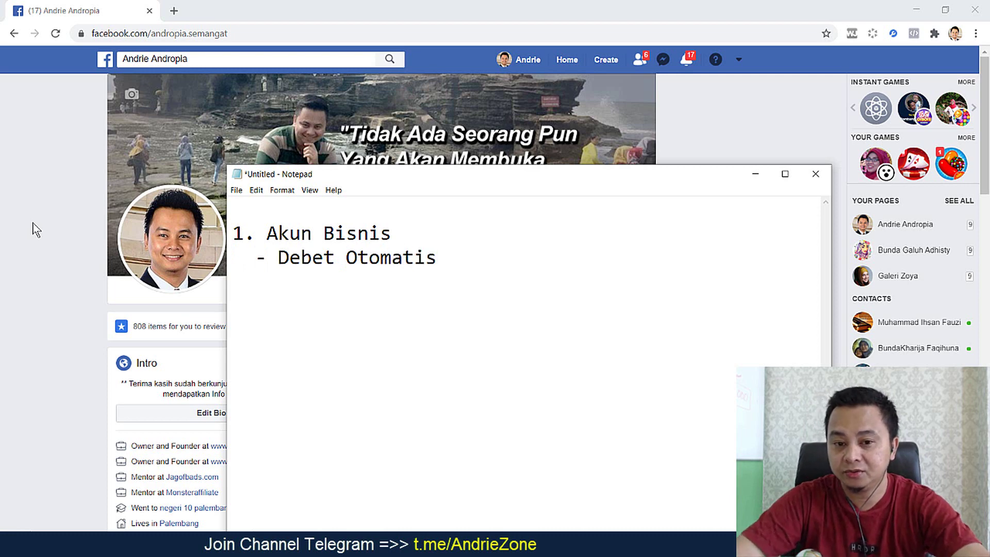
Switch to the Sukses Chrome profile and open the bookmarked Pengelola Bisnis page
left_click(955, 34)
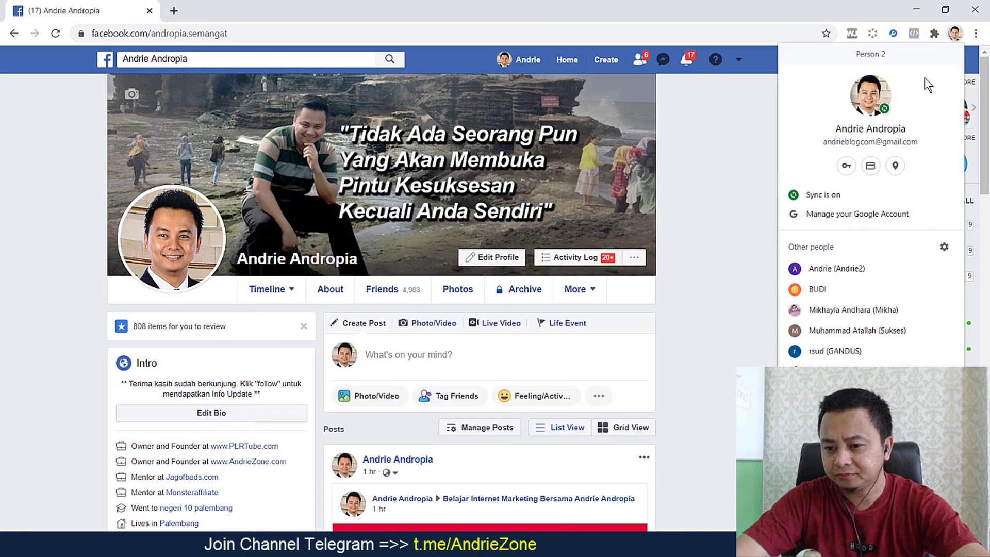
left_click(851, 329)
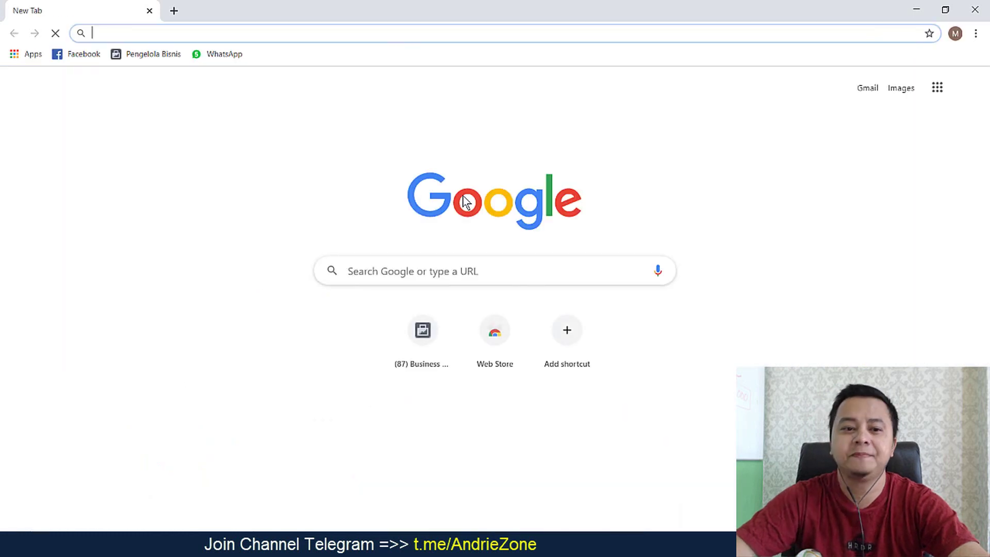
left_click(153, 54)
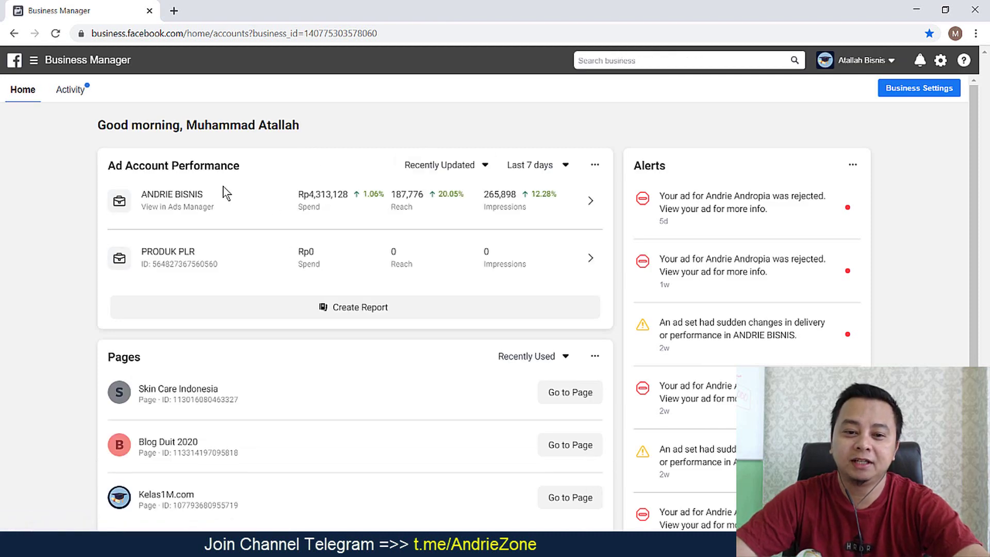
Open the first listed ad account in Ads Manager and go to its Billing page
left_click(176, 196)
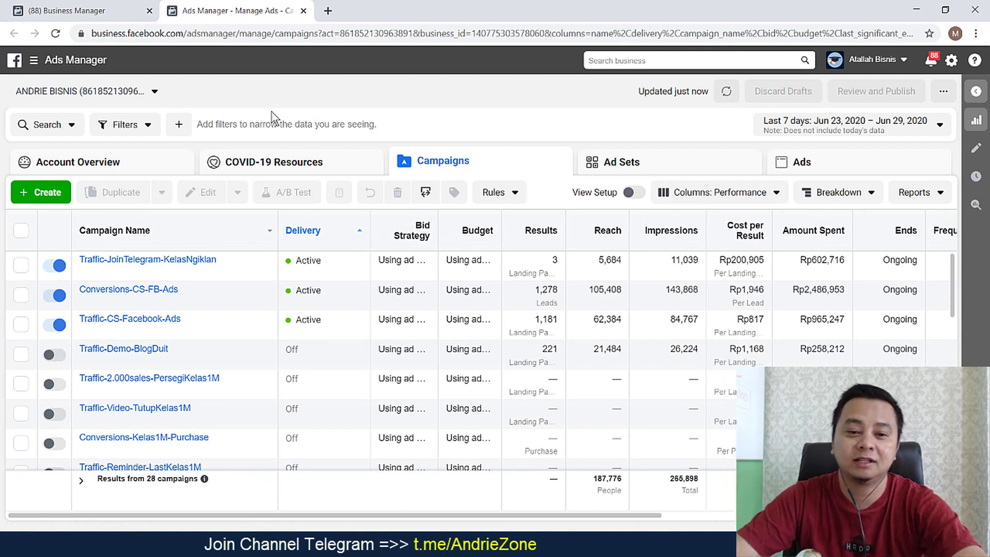
left_click(33, 60)
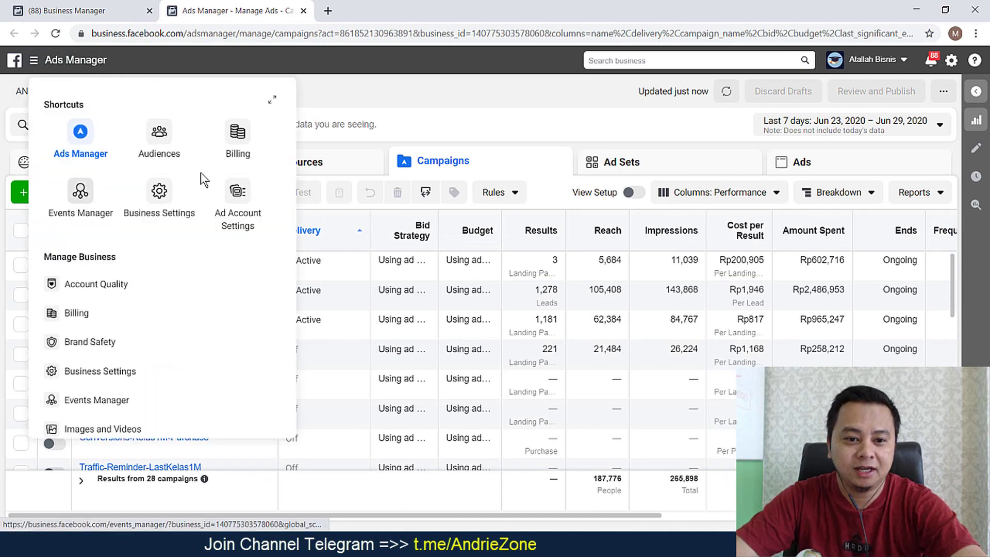
left_click(232, 135)
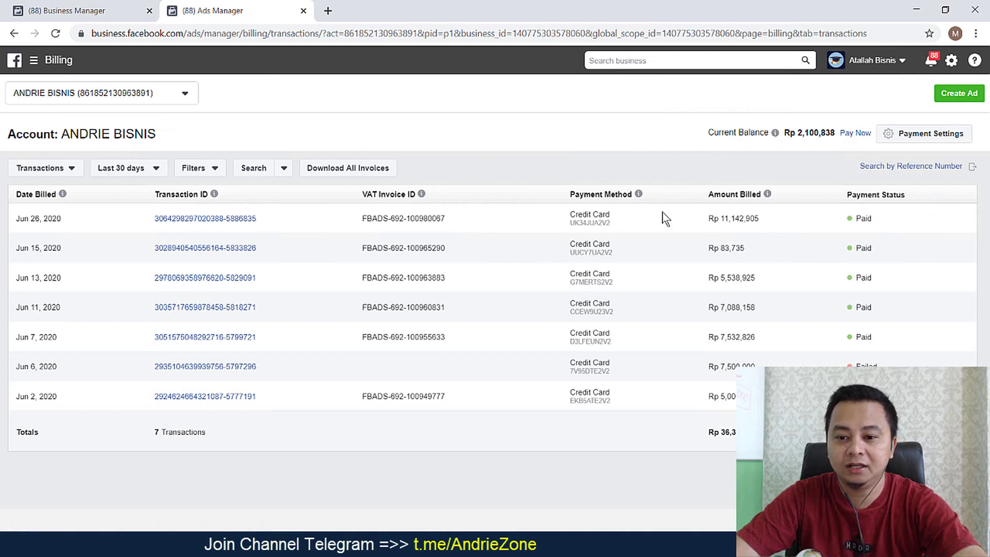
Examine the billed amounts of the ad account's transactions for the last 30 days
left_click_drag(721, 221, 763, 219)
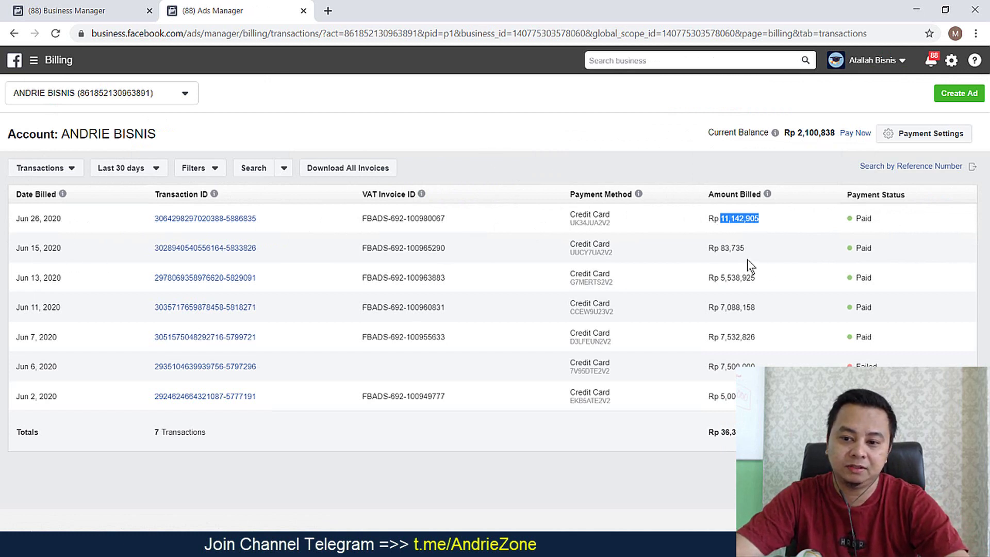
left_click_drag(720, 248, 746, 248)
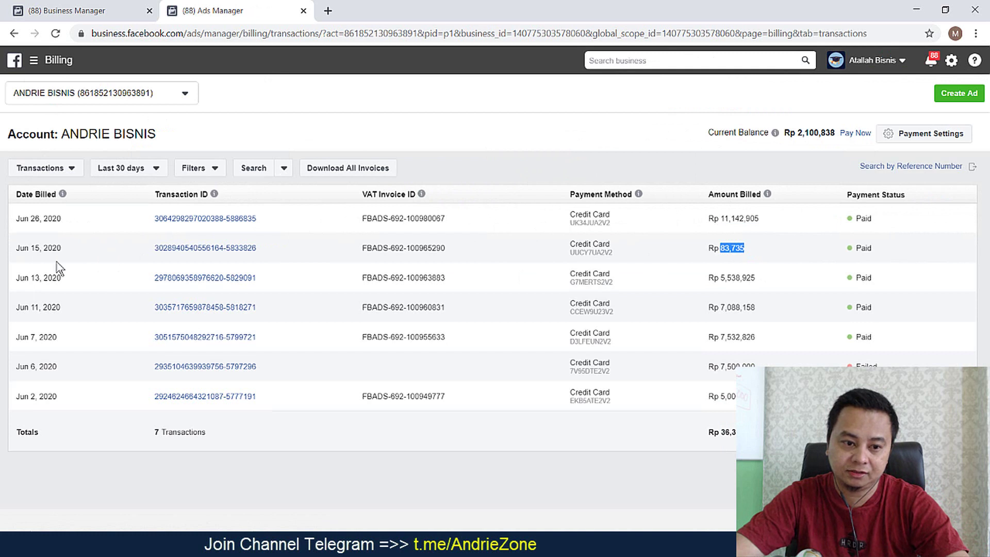
left_click(735, 256)
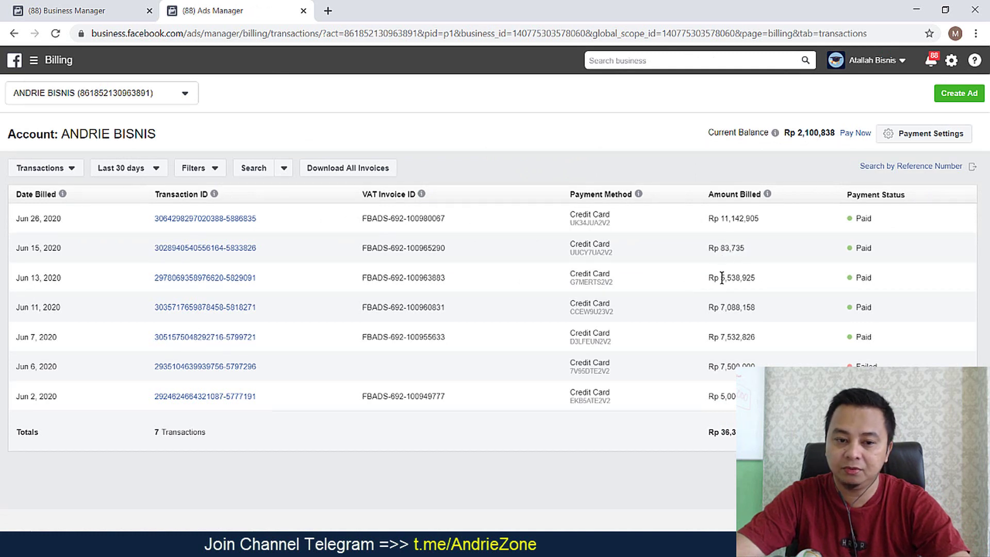
left_click_drag(724, 278, 764, 287)
left_click_drag(742, 401, 721, 220)
left_click(622, 140)
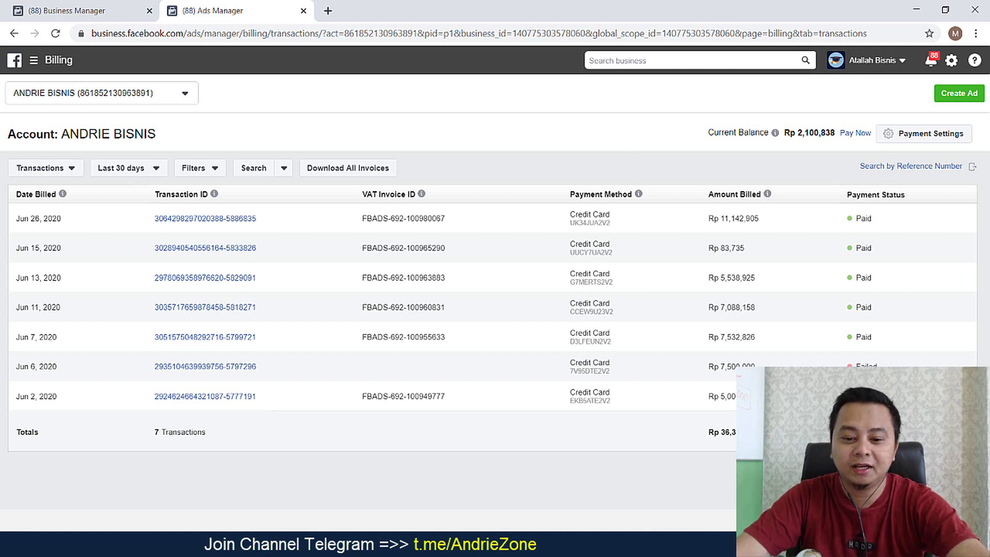
Switch to Notepad and change the sub-item to "Debet / Potong Otomatis"
key("alt+Tab")
left_click_drag(460, 172, 406, 87)
left_click(290, 166)
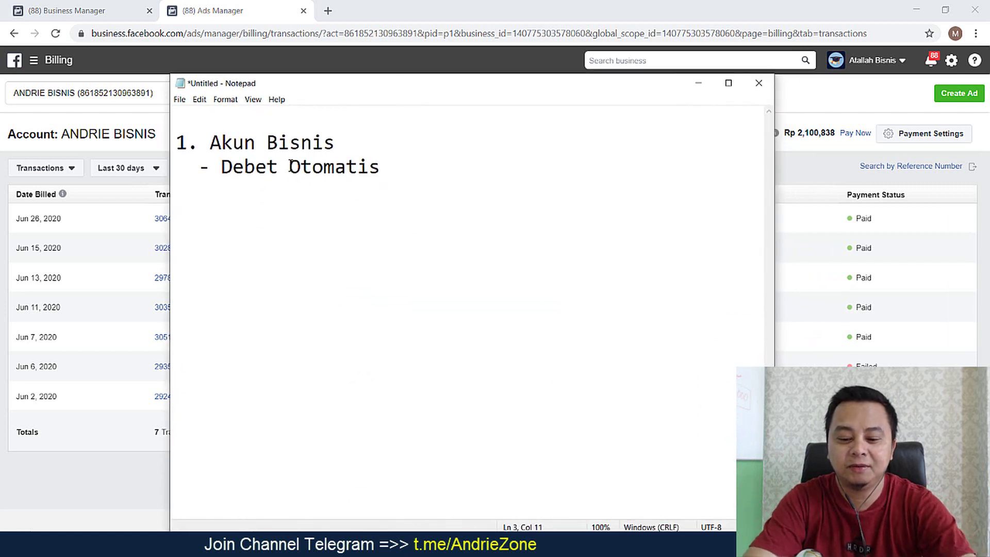
type("/ Potong")
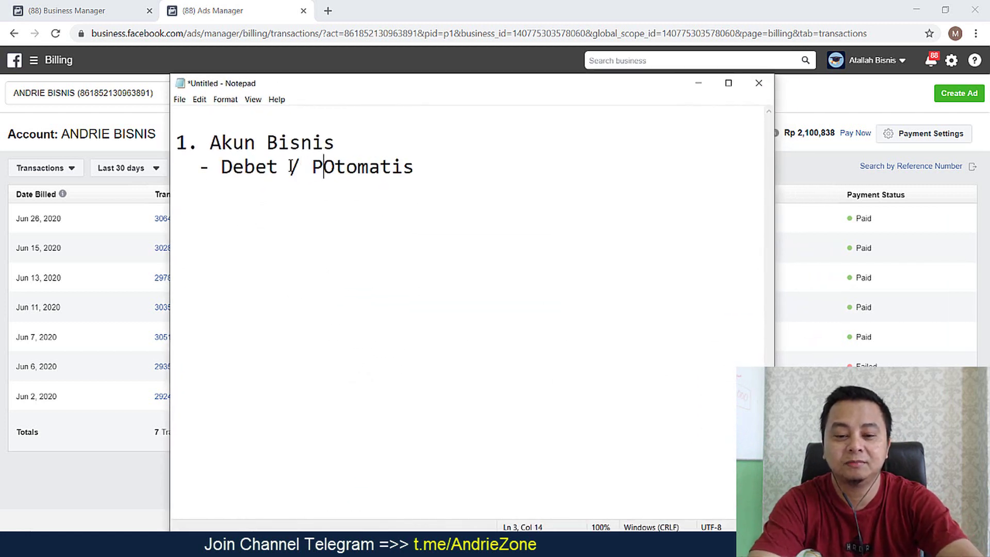
Return to Chrome and open the ad account's Payment Settings to view its next bill and payment methods
left_click(203, 5)
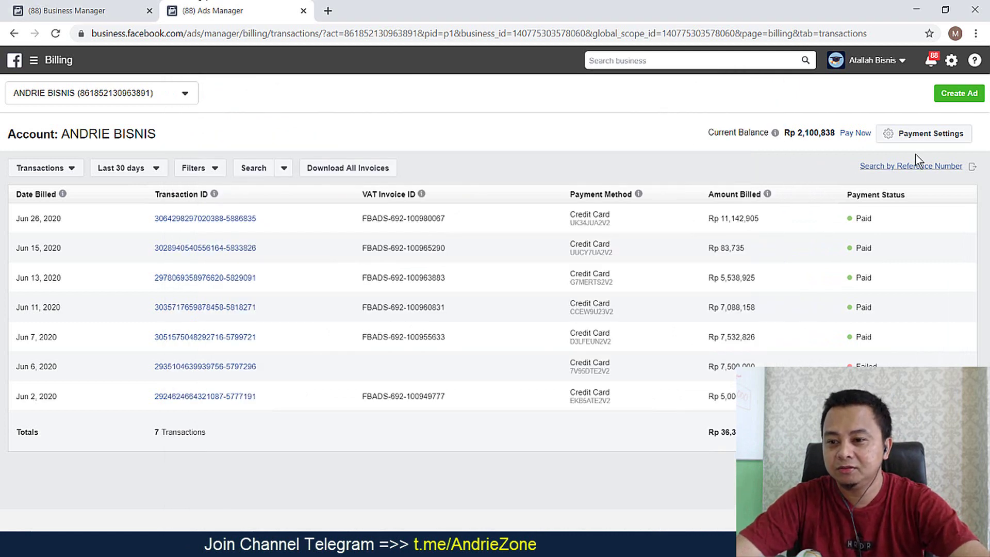
left_click(917, 138)
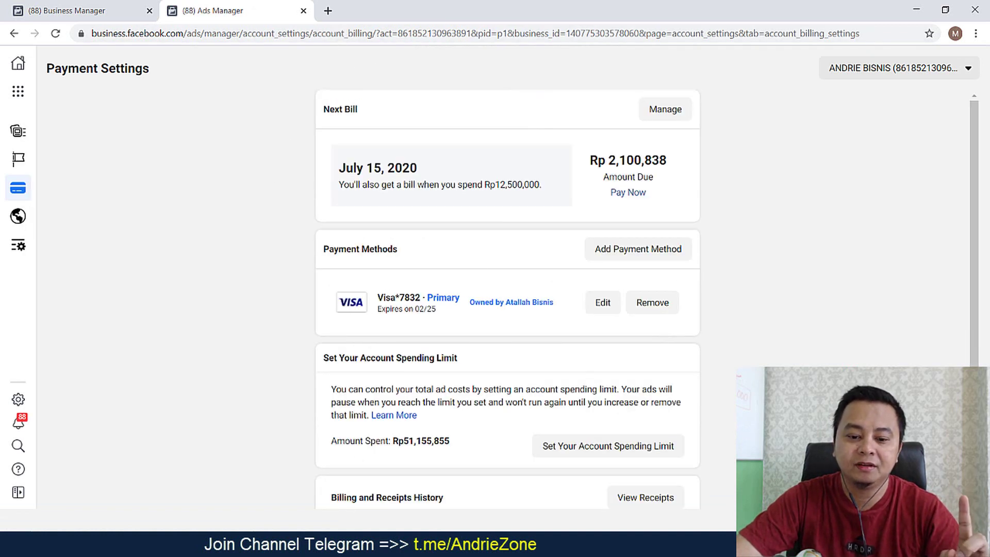
In Notepad, add the sub-items "- Jenius BTPN", "- Mandiri Bisnis" and "- Kartu Kredit" below the automatic debit line
key("alt+Tab")
key("Return")
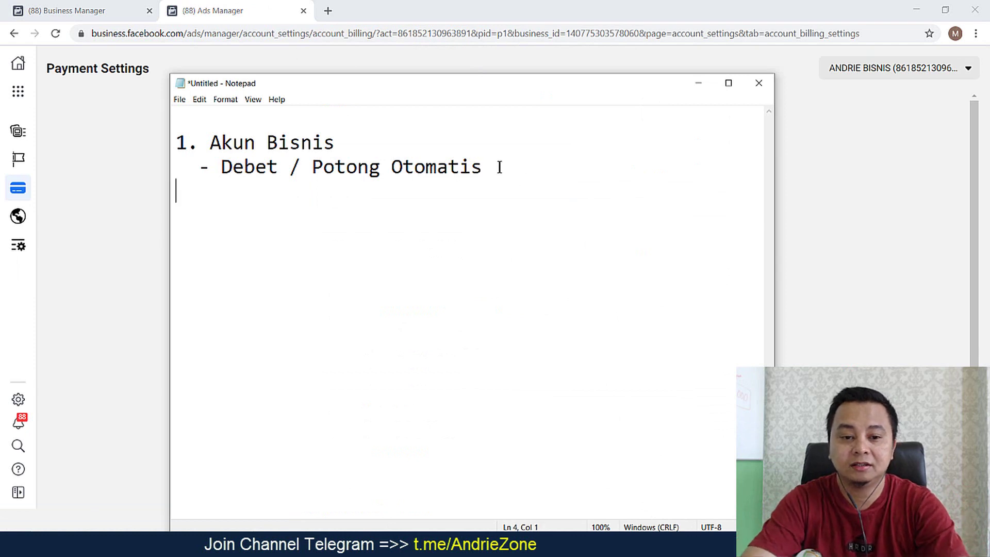
type("- Jeniu")
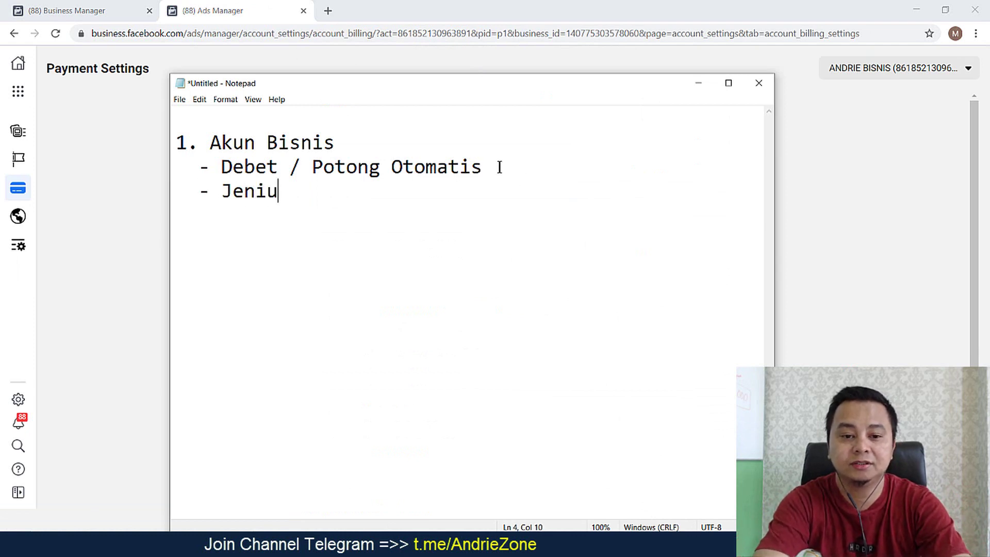
type("s BTPN")
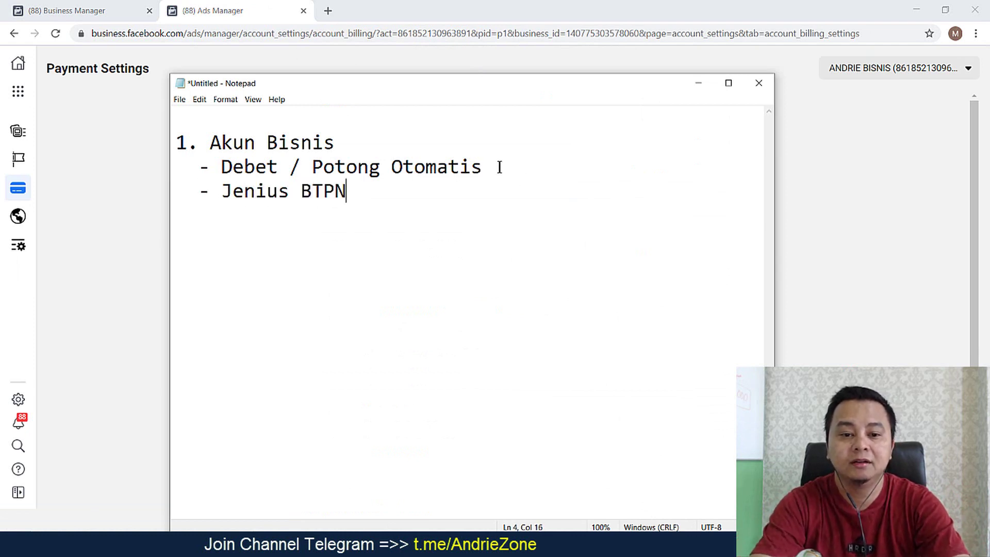
key("Return")
type("- ")
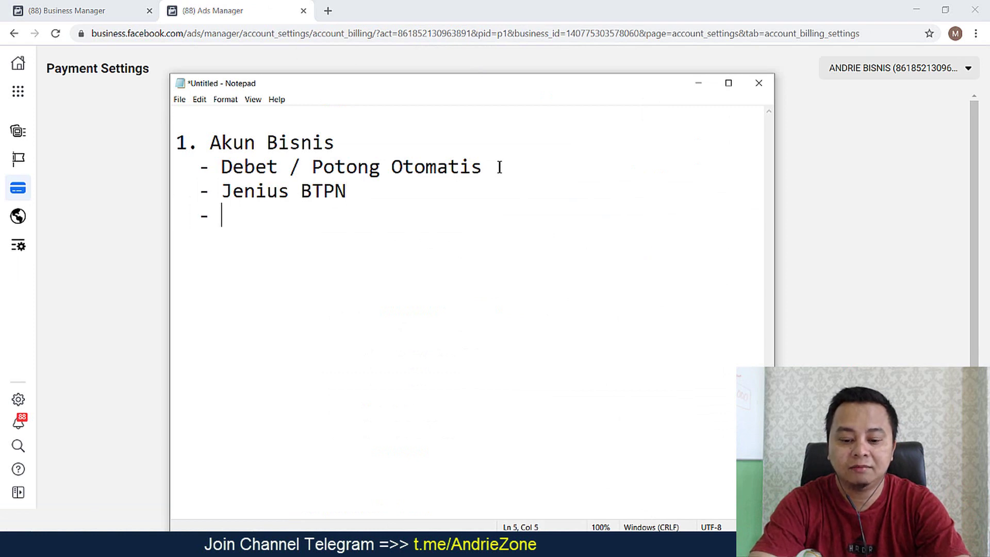
type("Mandiri Bisnis")
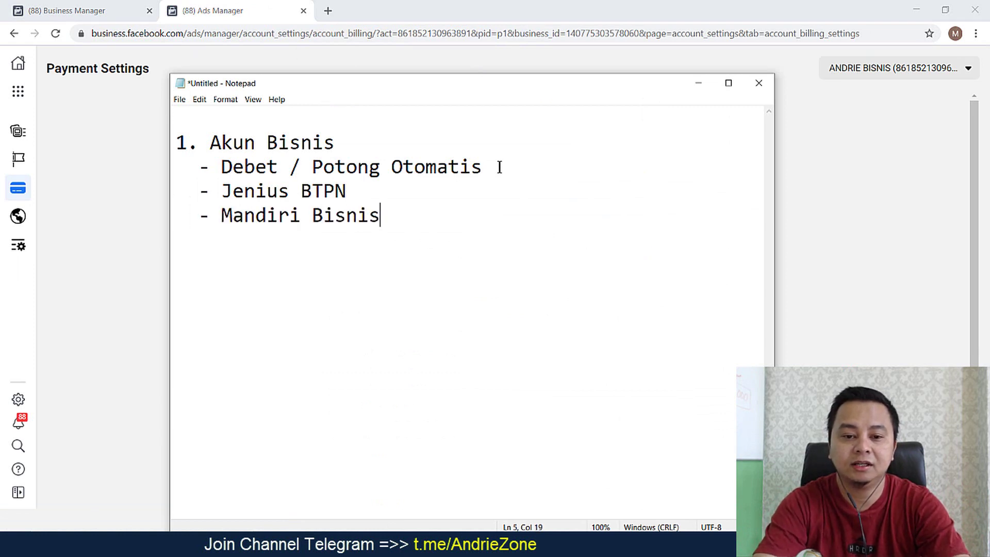
key("Return")
type("- ")
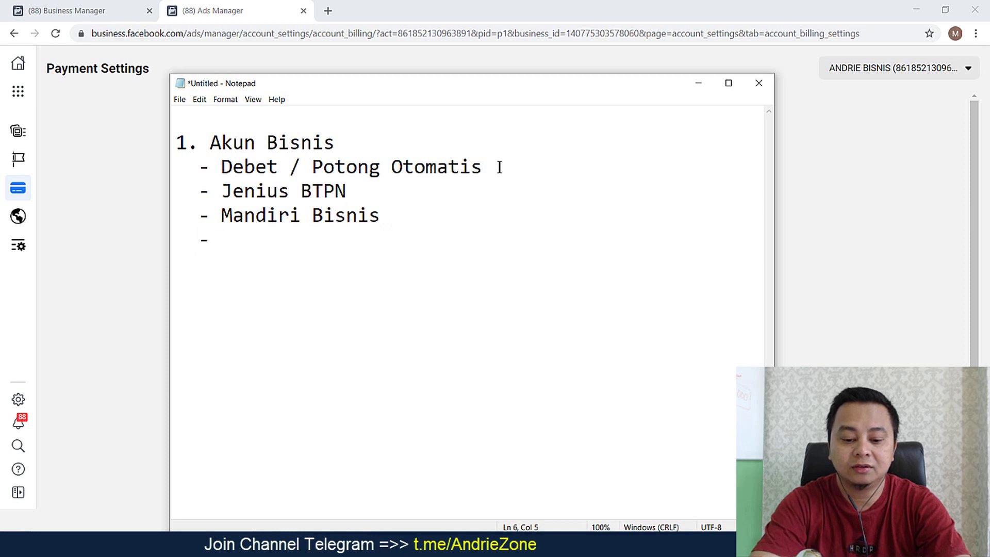
type("Kartu")
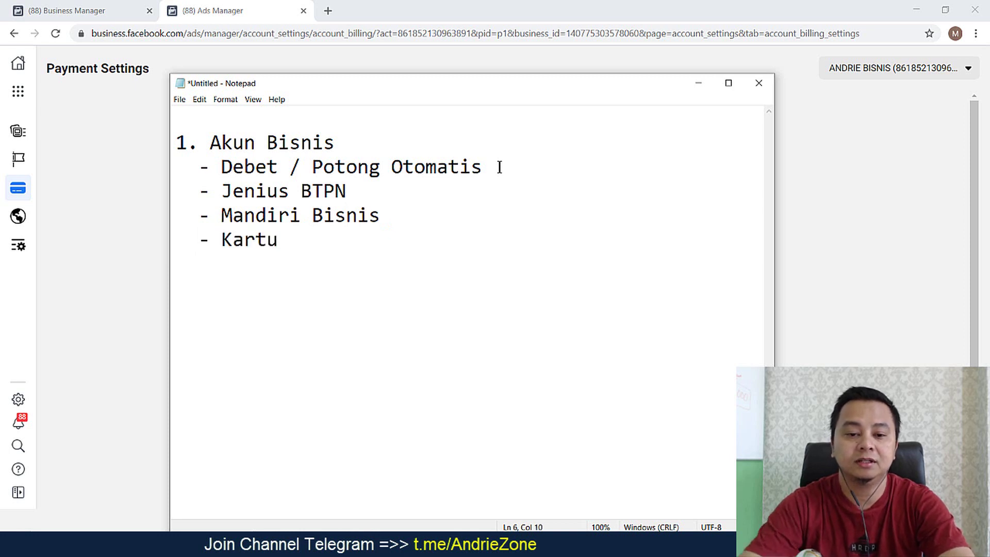
type(" Kredit")
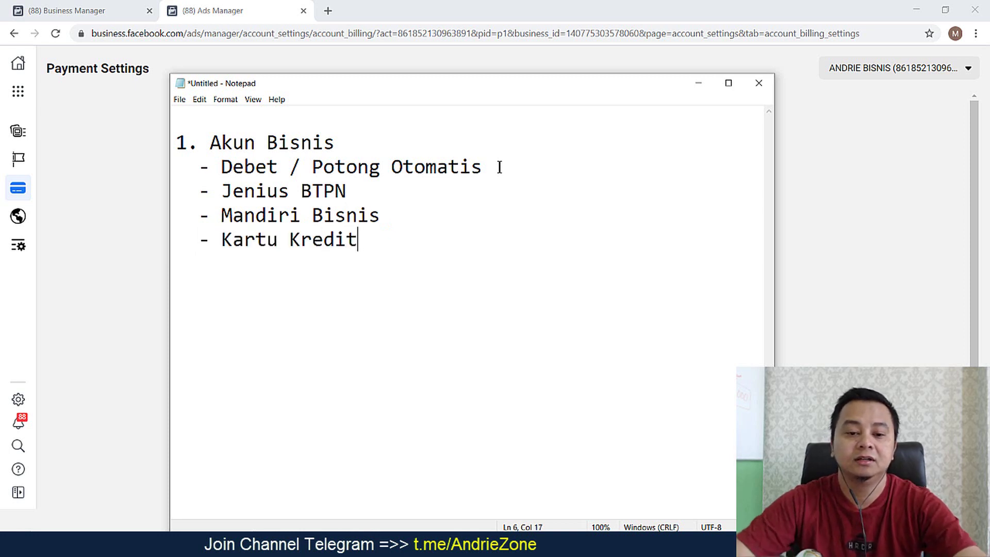
Highlight the "Jenius BTPN" line in the note
left_click_drag(378, 188, 151, 189)
left_click(356, 215)
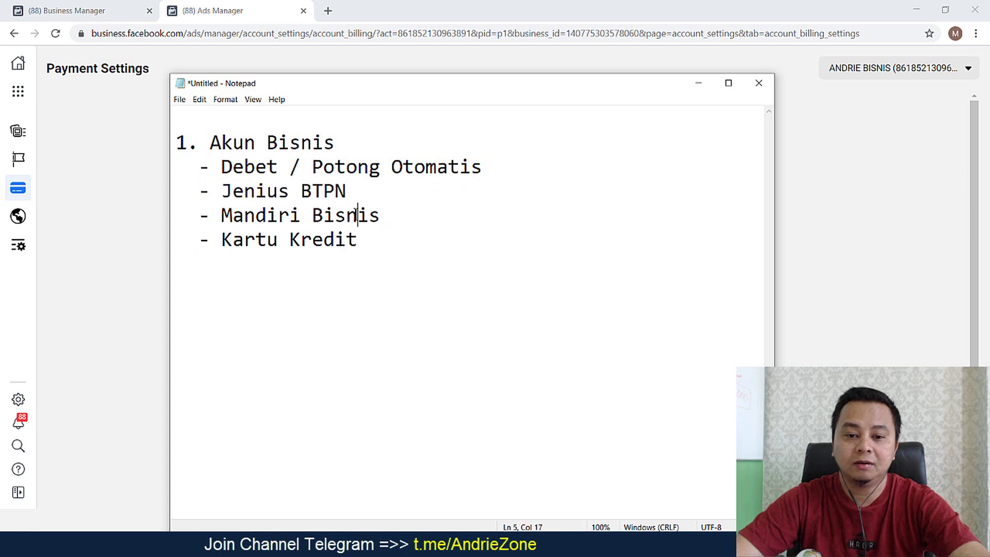
left_click_drag(351, 192, 161, 191)
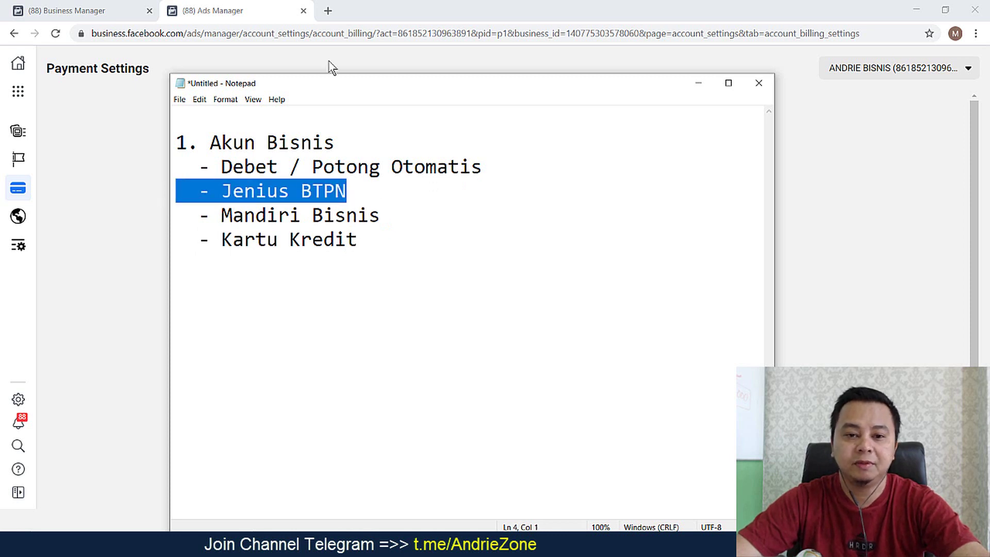
Switch to Chrome and search Google for "jenius bank btpn" in a new browser tab
left_click(328, 11)
type("jeni")
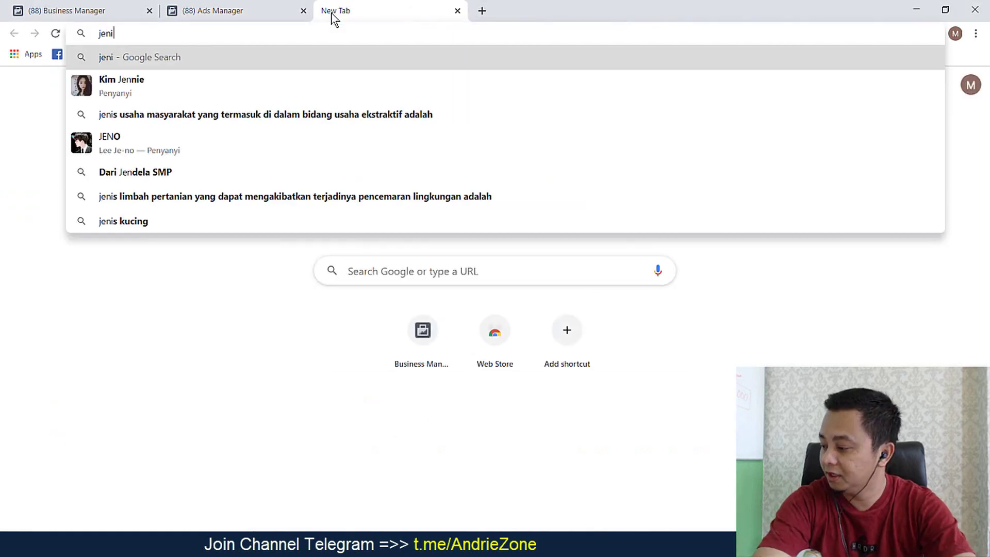
type("us ")
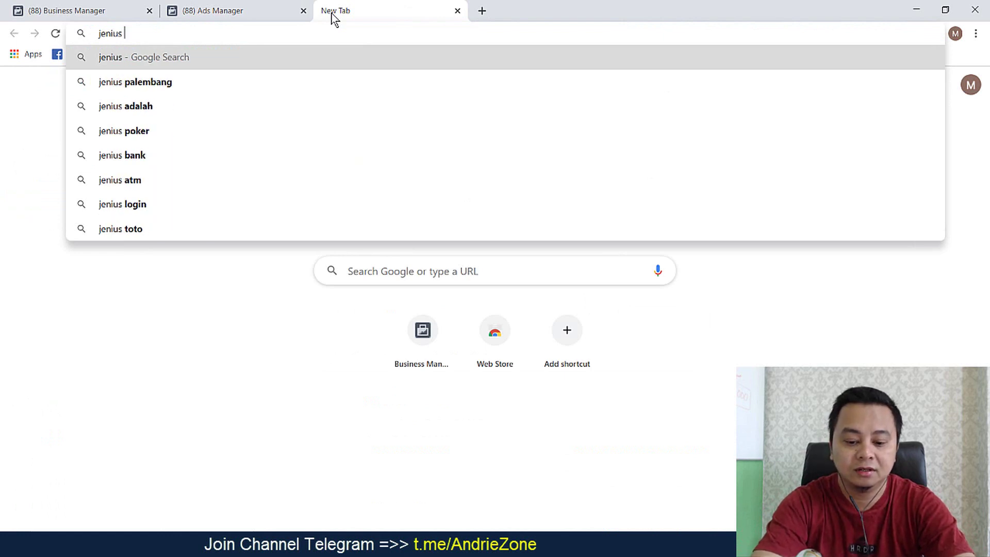
type("ban")
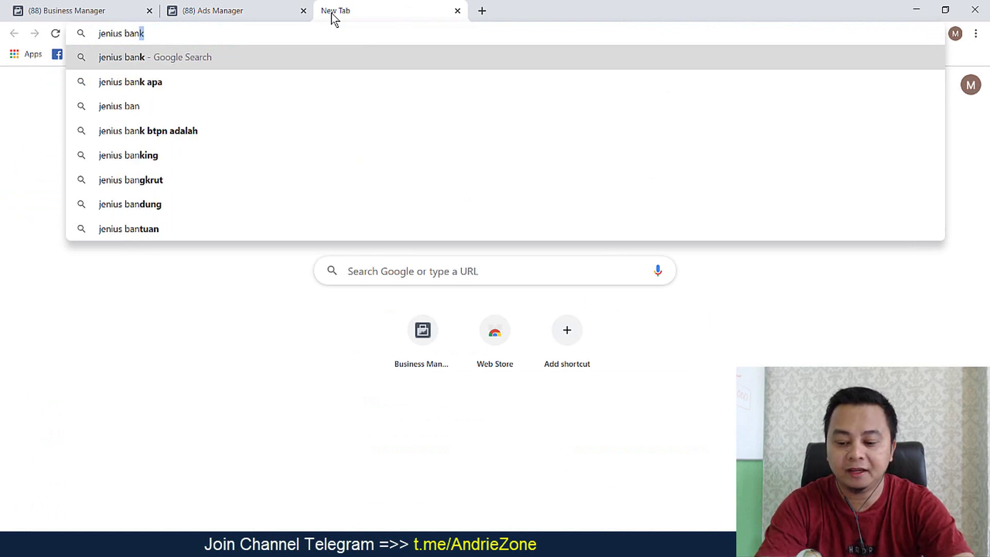
key("Down")
key("Down")
key("Down")
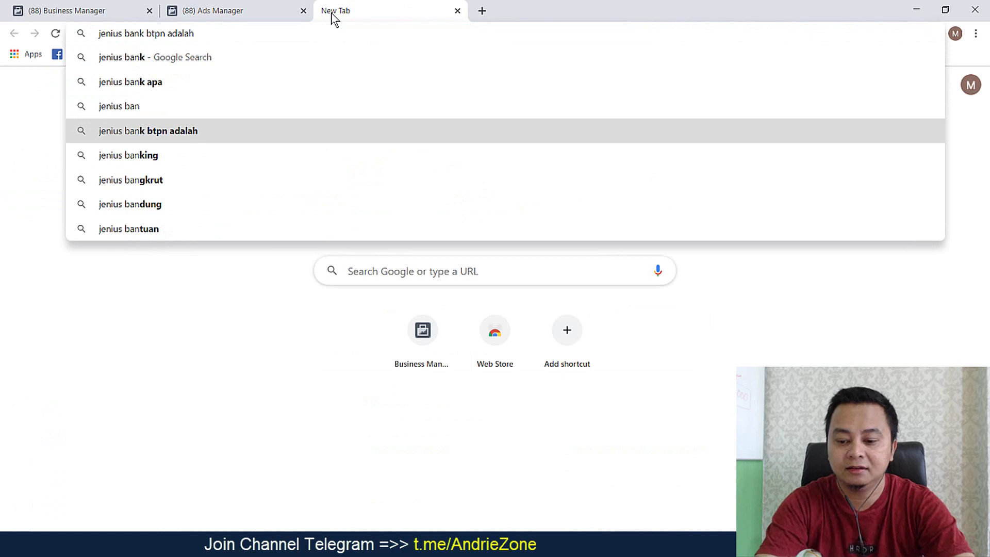
key("BackSpace")
key("BackSpace")
key("BackSpace")
key("BackSpace")
key("BackSpace")
key("BackSpace")
key("BackSpace")
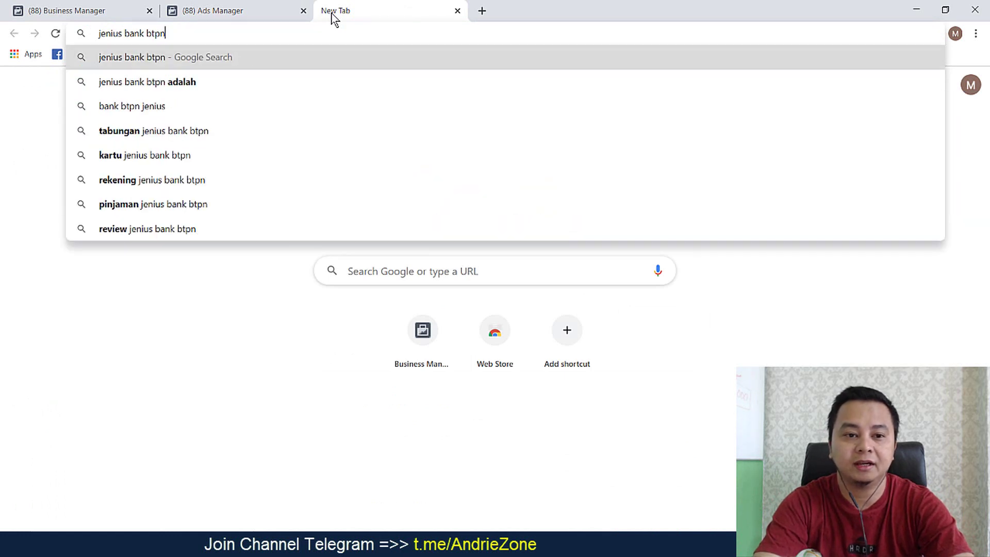
key("Return")
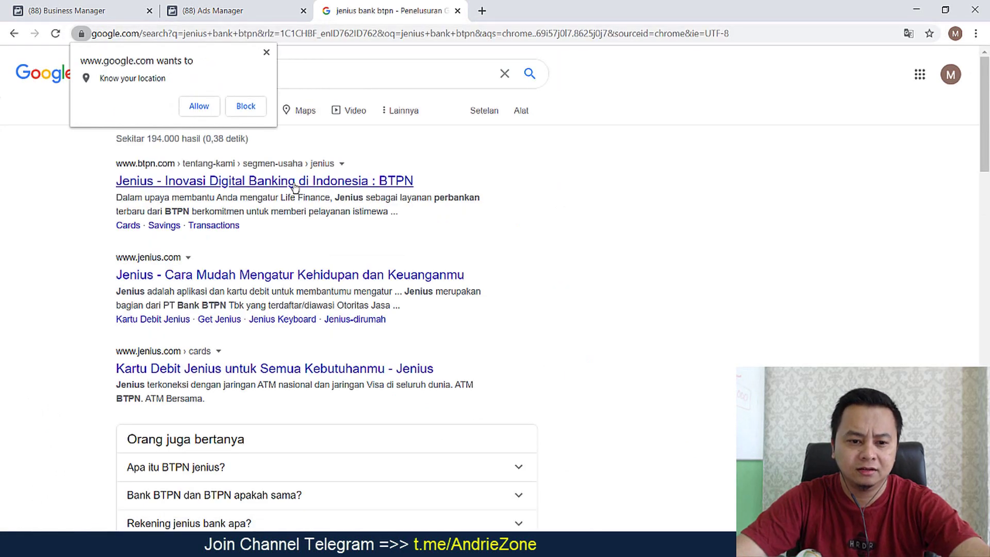
Open the Get Jenius page on jenius.com and view its registration steps through to the last one, "Aktivasi"
left_click(289, 275)
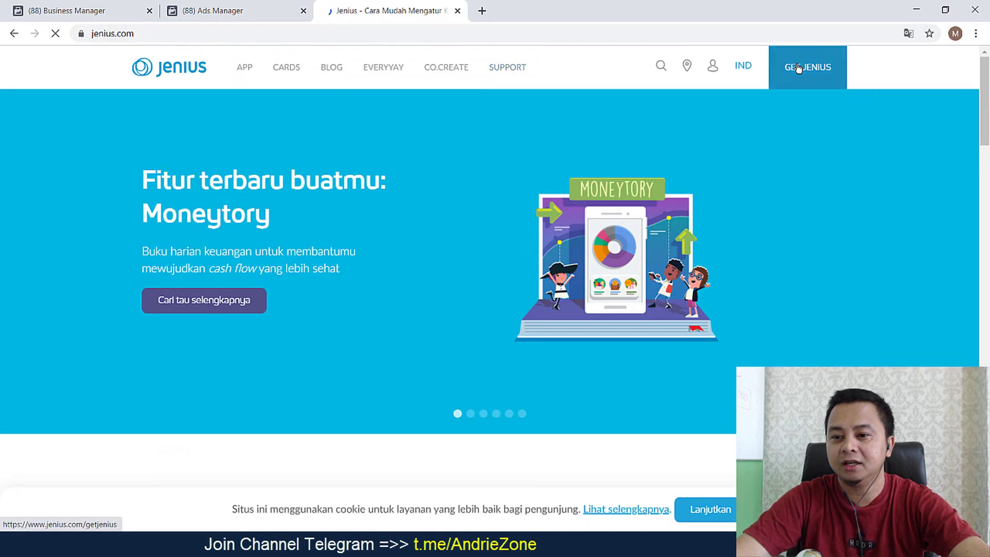
left_click(797, 68)
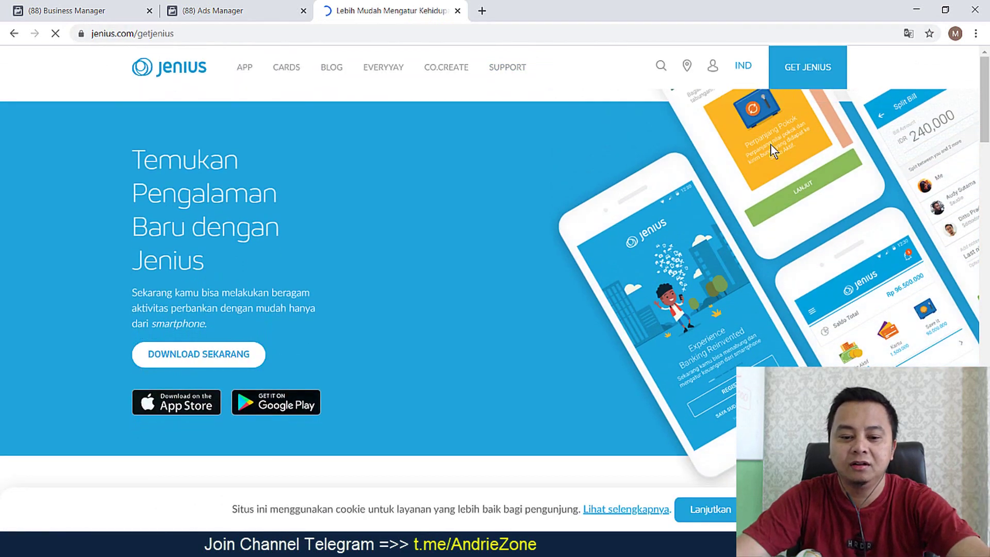
scroll(771, 144, "down", 8)
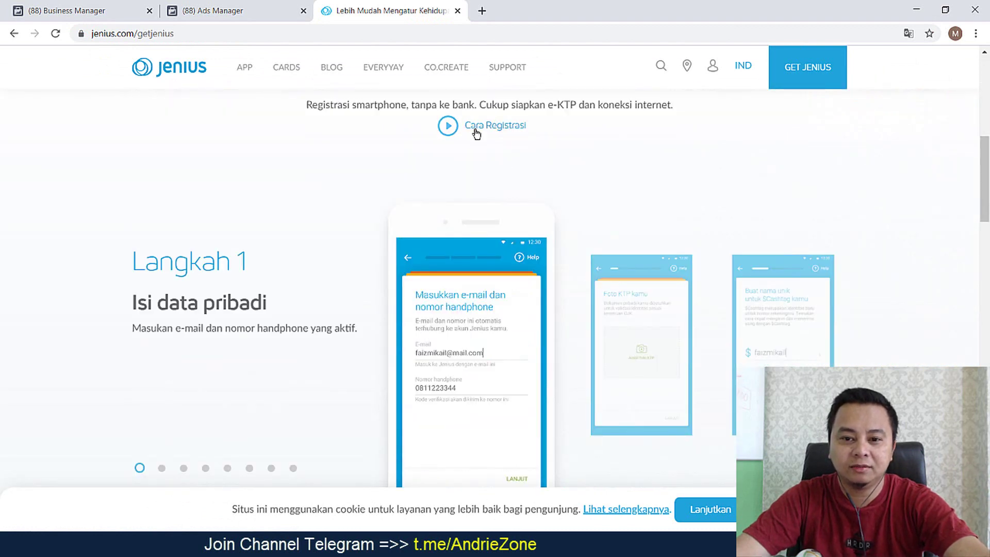
scroll(293, 201, "down", 1)
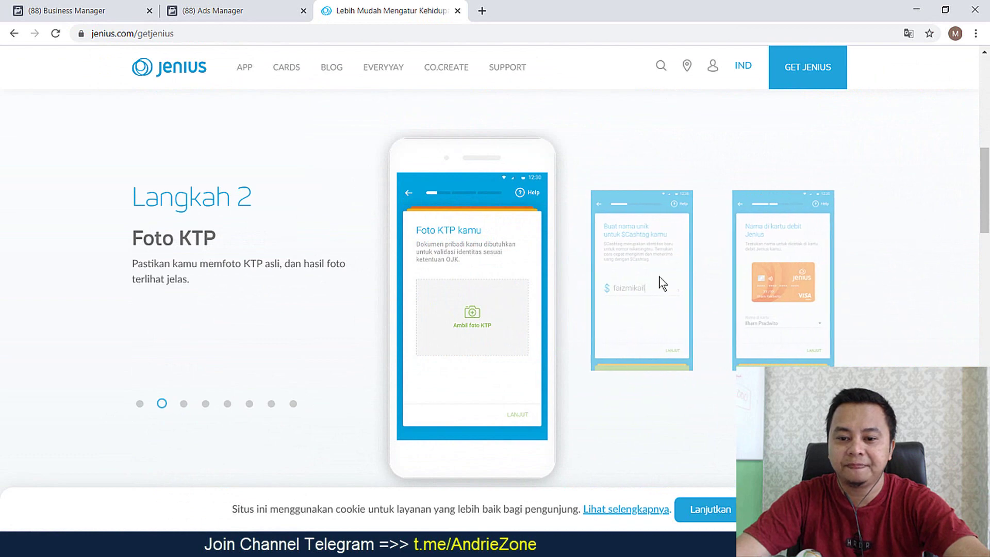
left_click(299, 405)
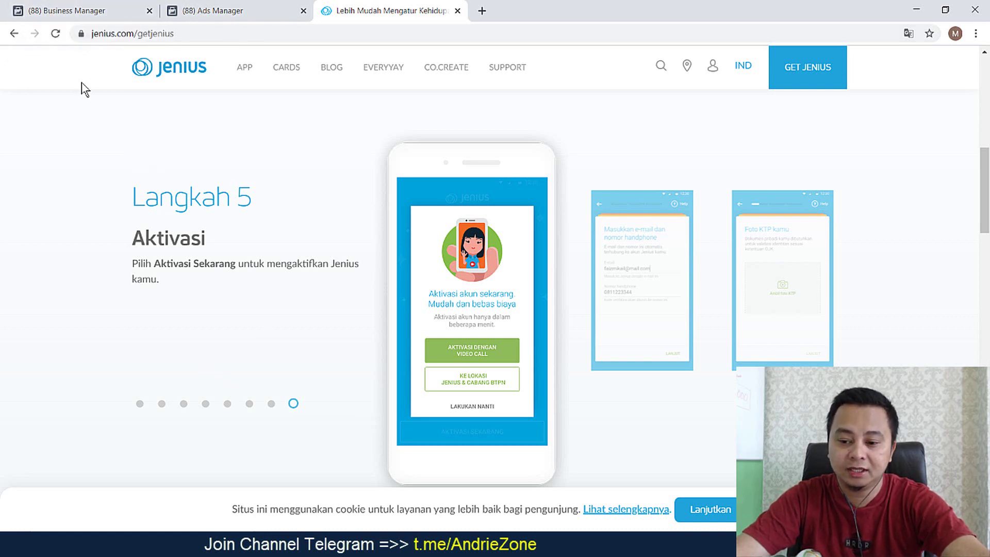
In Notepad, add the heading "2. Tambahkan Admin / People" below the "Kartu Kredit" line, separated by a blank line
key("alt+Tab")
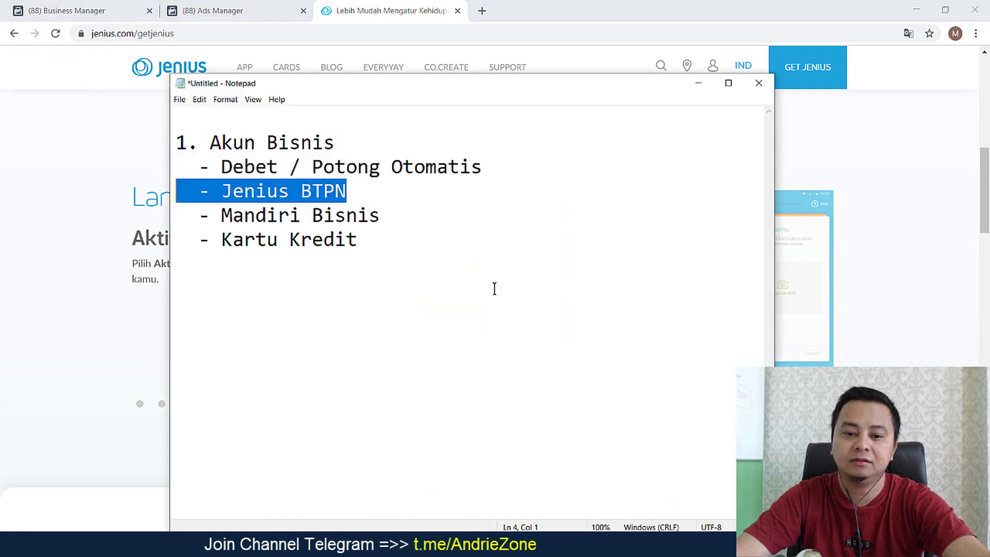
left_click(375, 245)
key("Return")
key("Return")
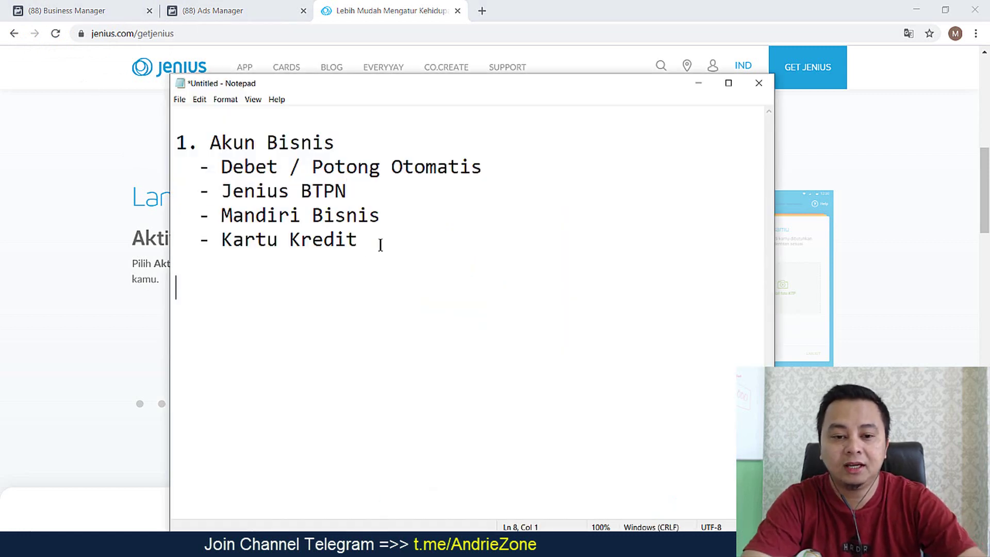
type("2. B")
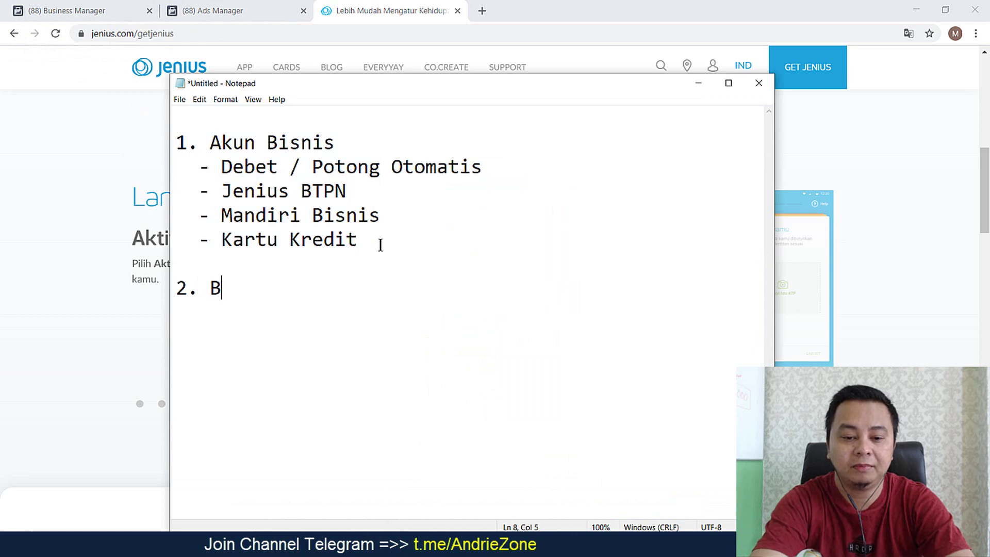
type("uat")
key("BackSpace")
key("BackSpace")
key("BackSpace")
key("BackSpace")
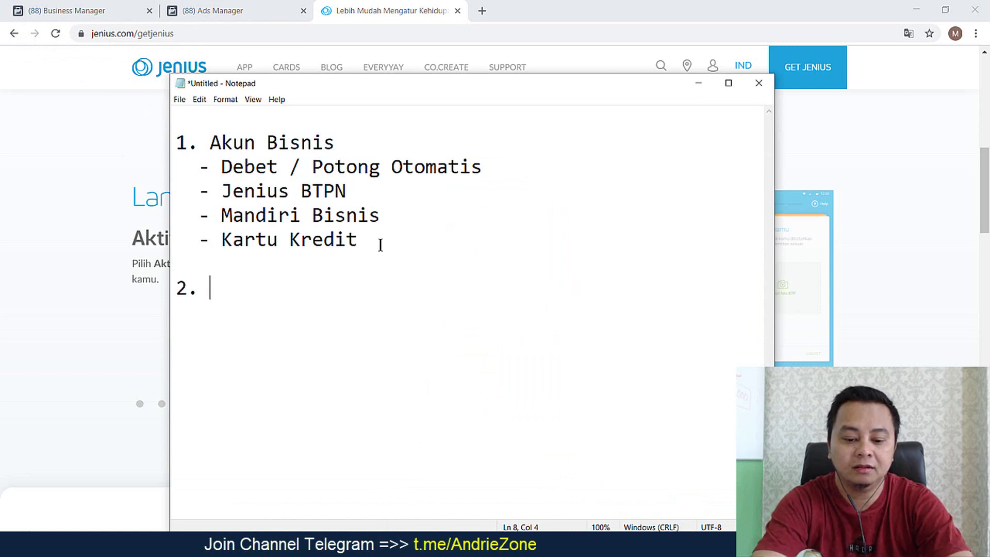
type("Tambah")
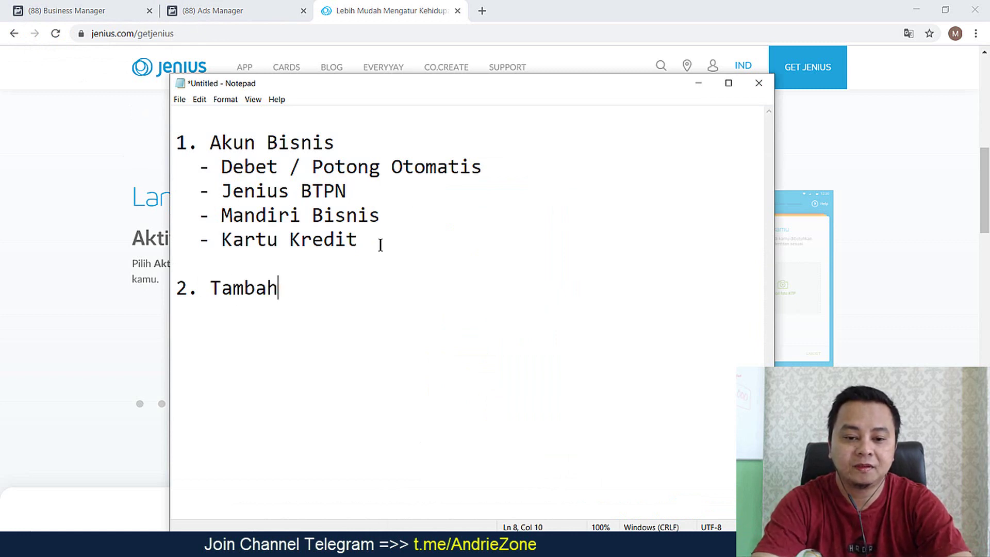
type("kan Adm")
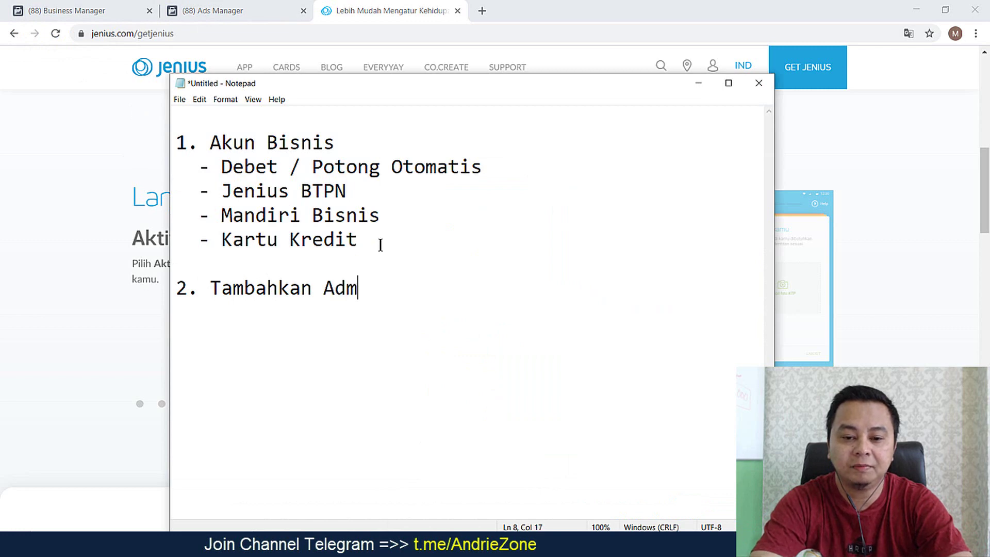
type("in / People")
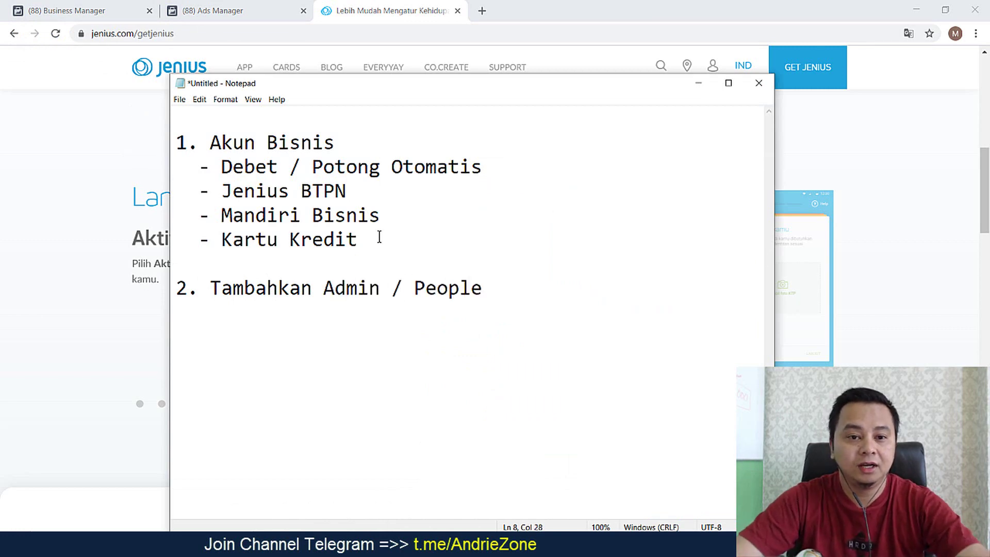
Return to Chrome and open Business Settings from Business Manager to show the People section
left_click(278, 10)
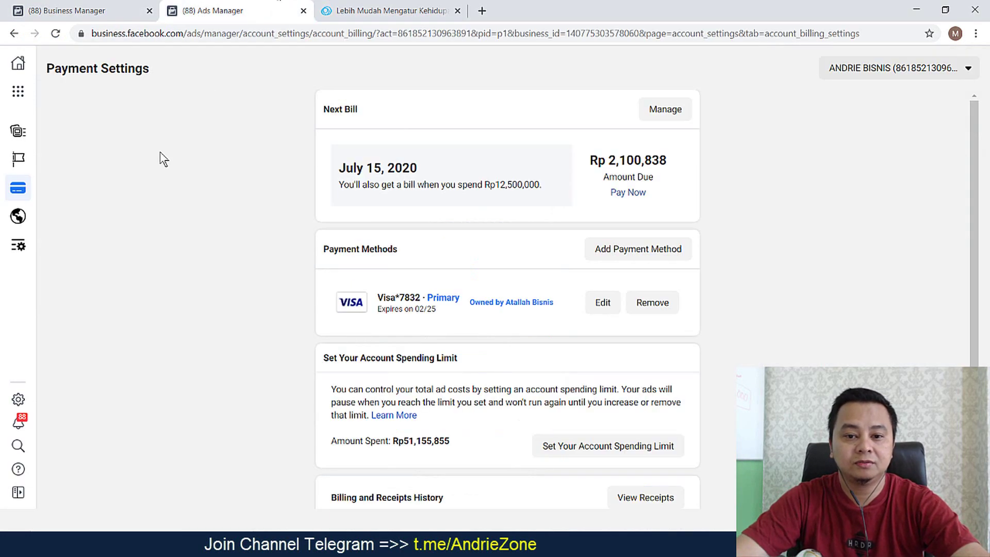
left_click(83, 10)
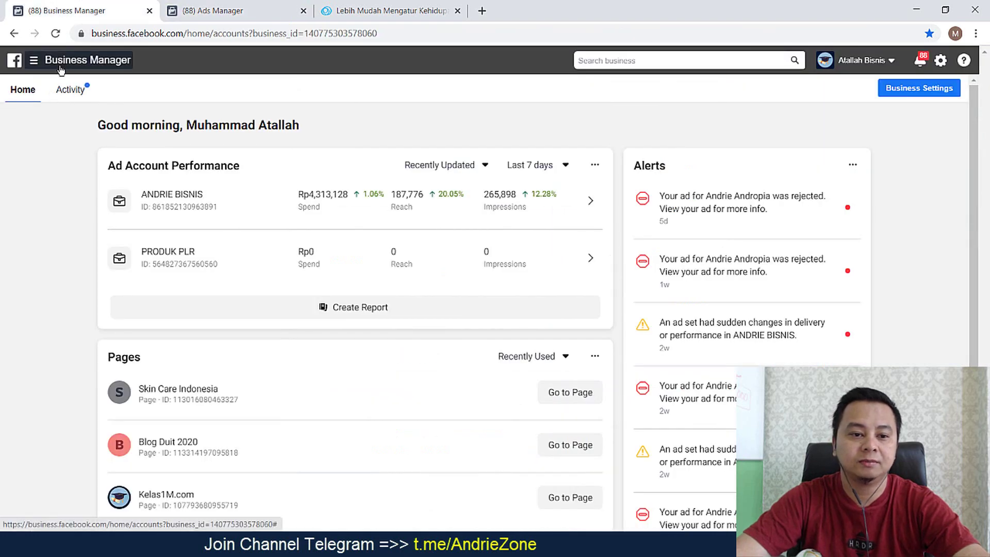
left_click(34, 60)
left_click(10, 188)
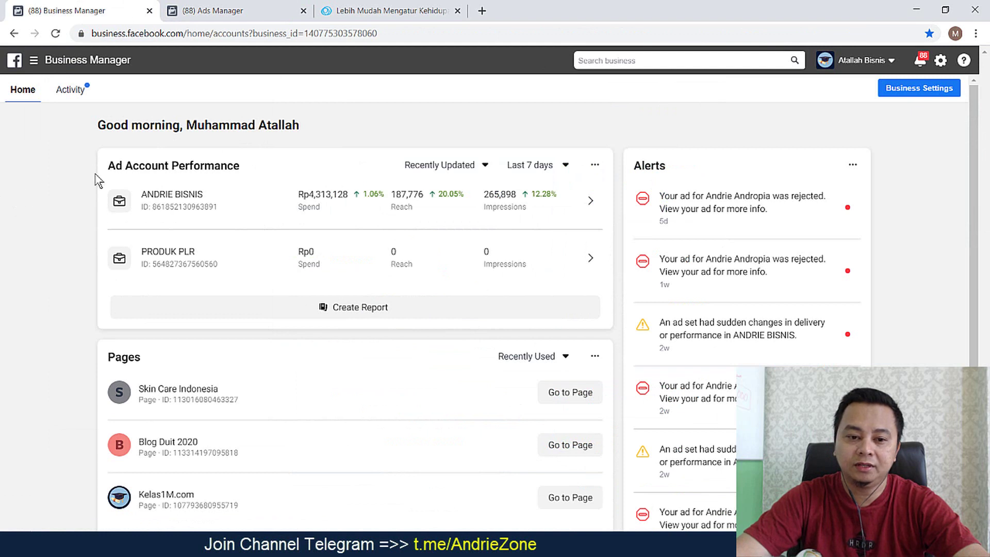
left_click(66, 59)
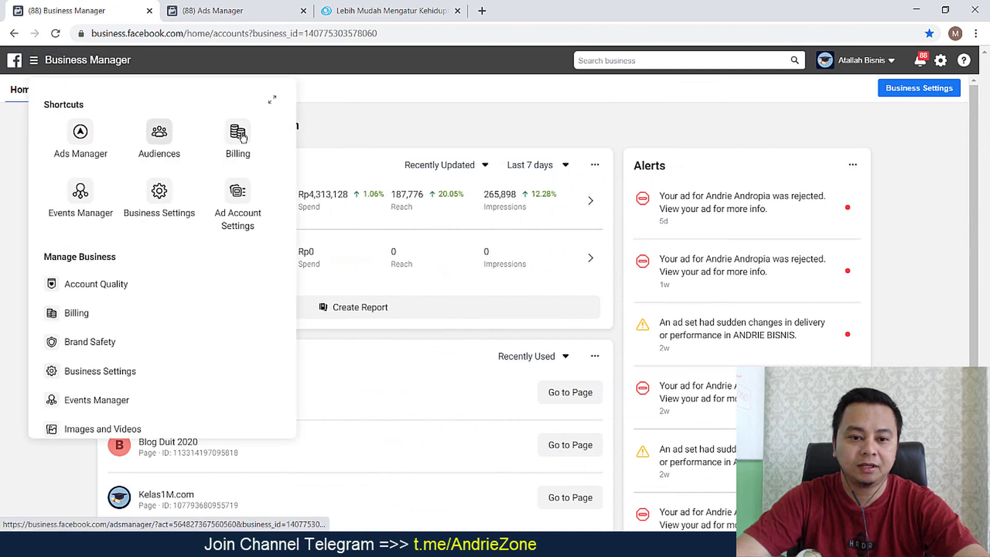
left_click(160, 193)
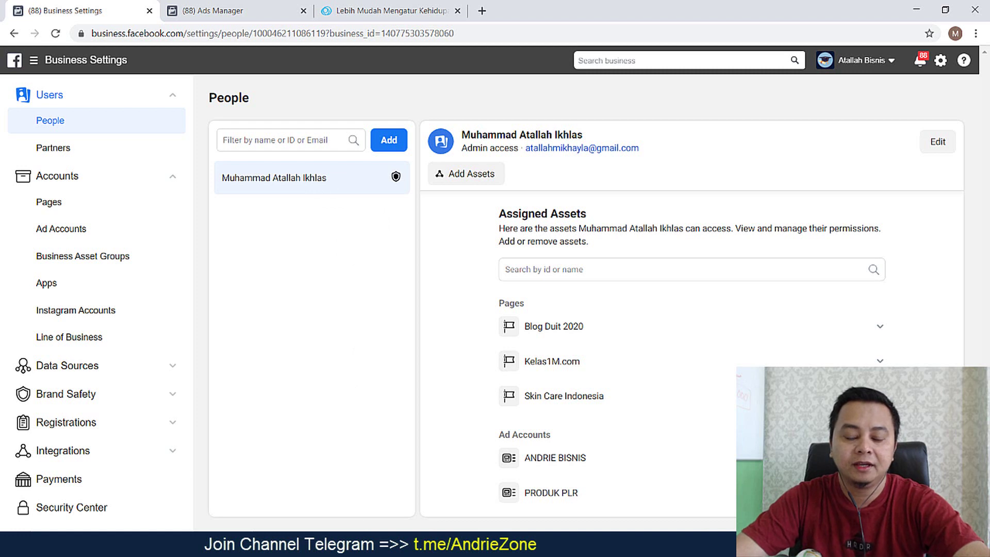
In Notepad, add the heading "3. Buat Akun Iklan" below the second heading, separated by a blank line
key("alt+Tab")
key("Return")
key("Return")
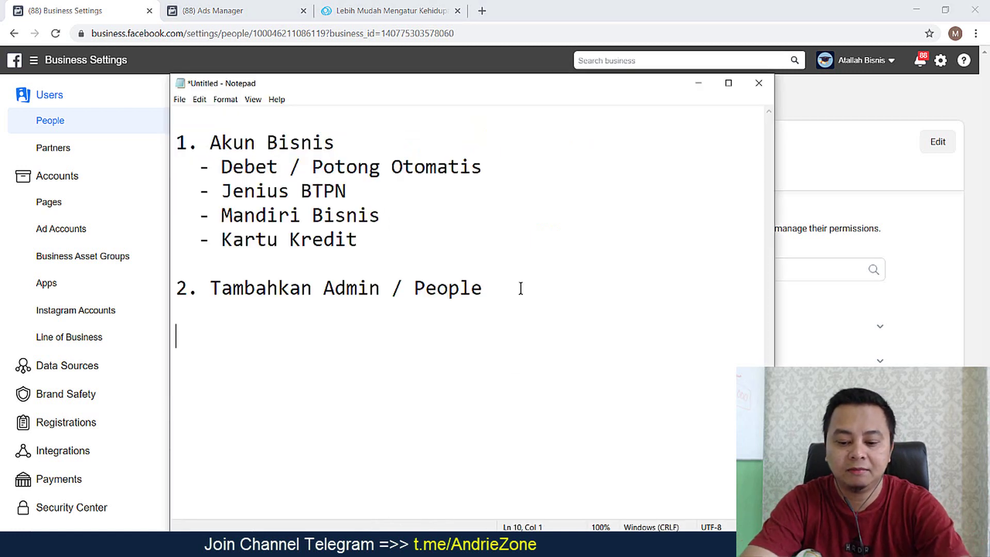
type("2.")
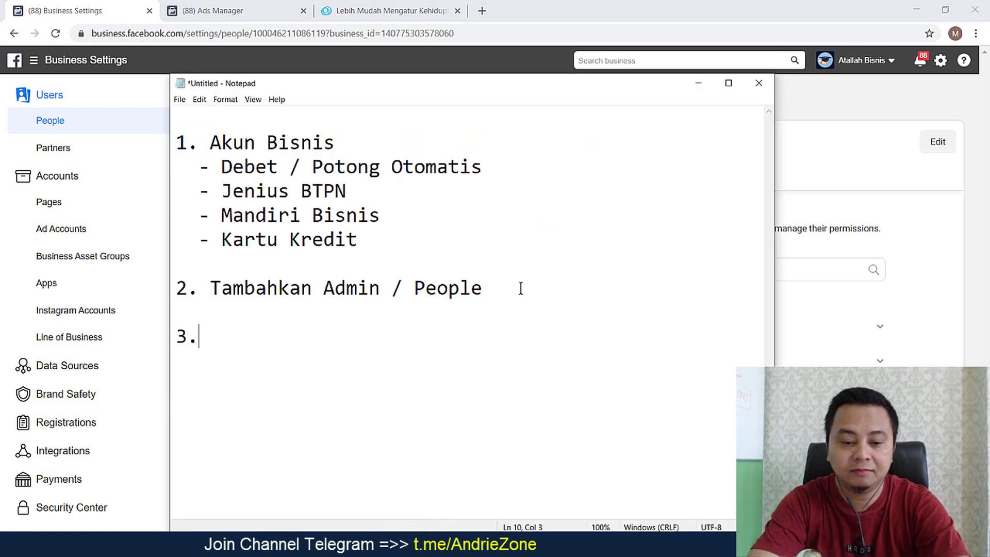
type(" Tam")
key("BackSpace")
key("BackSpace")
key("BackSpace")
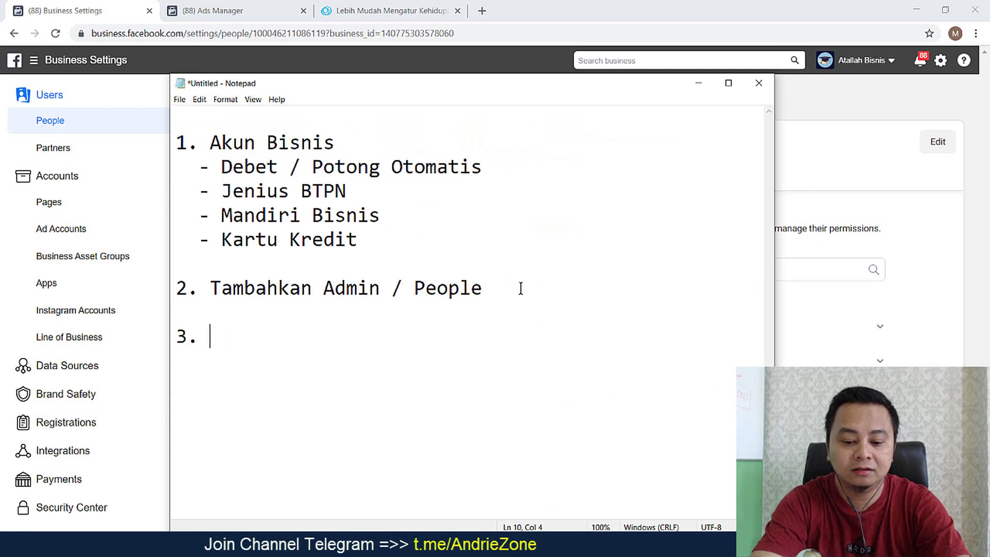
type("Buat Akun Iklan")
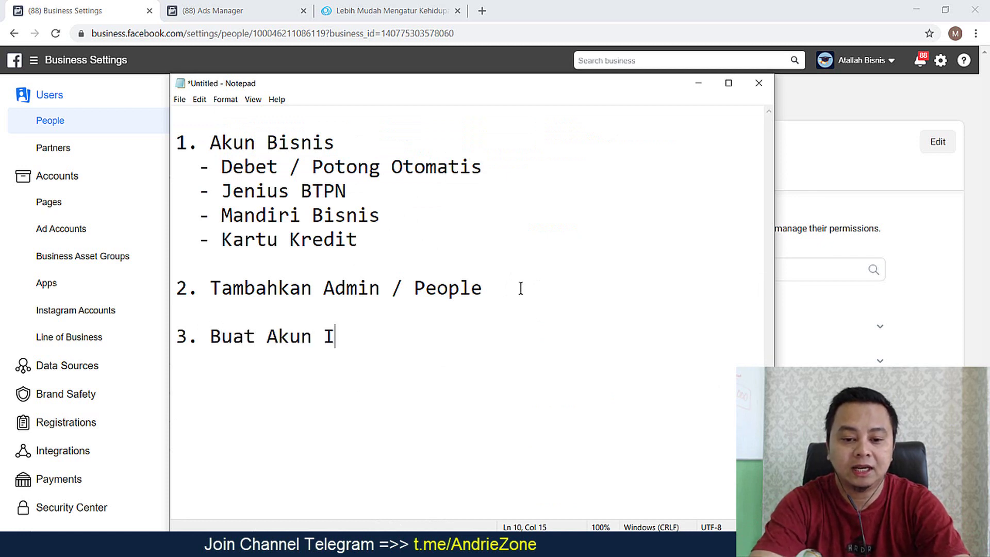
Return to Chrome, go to Ad Accounts in Business Settings and open the form for creating a new ad account
left_click(348, 43)
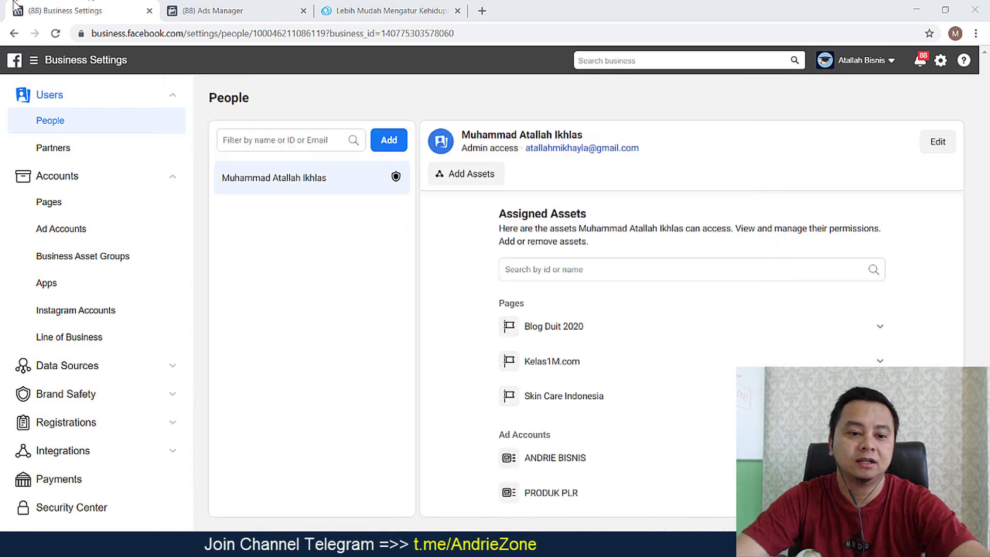
left_click(55, 234)
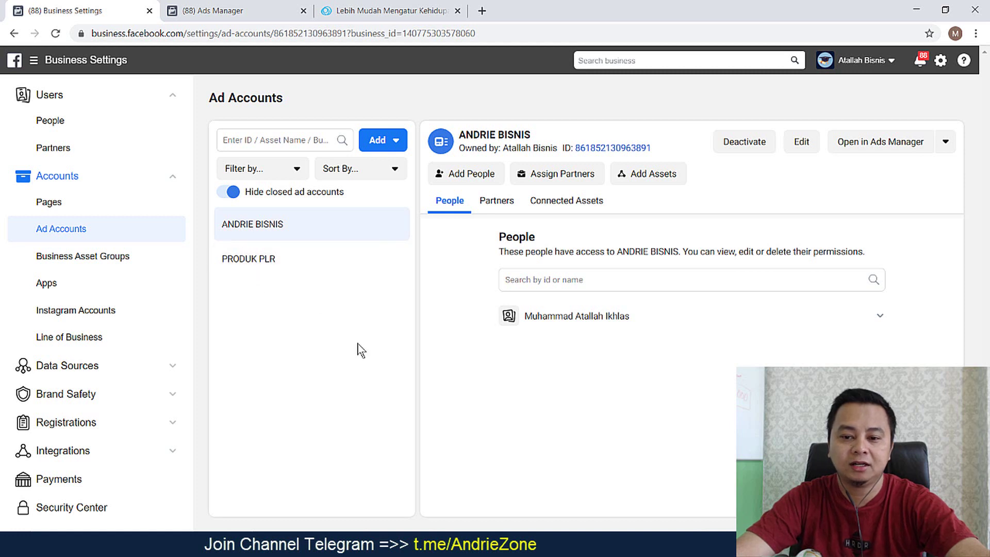
left_click(400, 144)
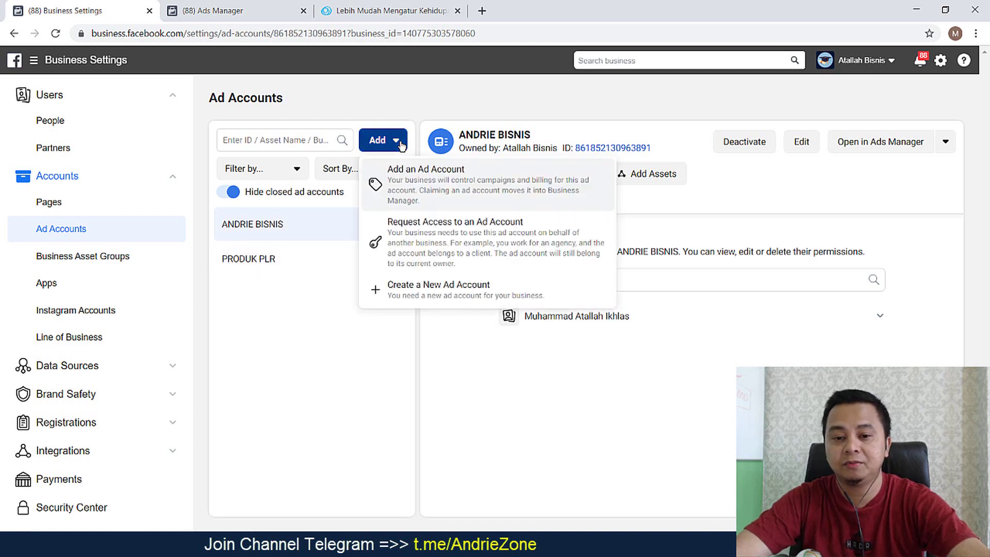
left_click(406, 297)
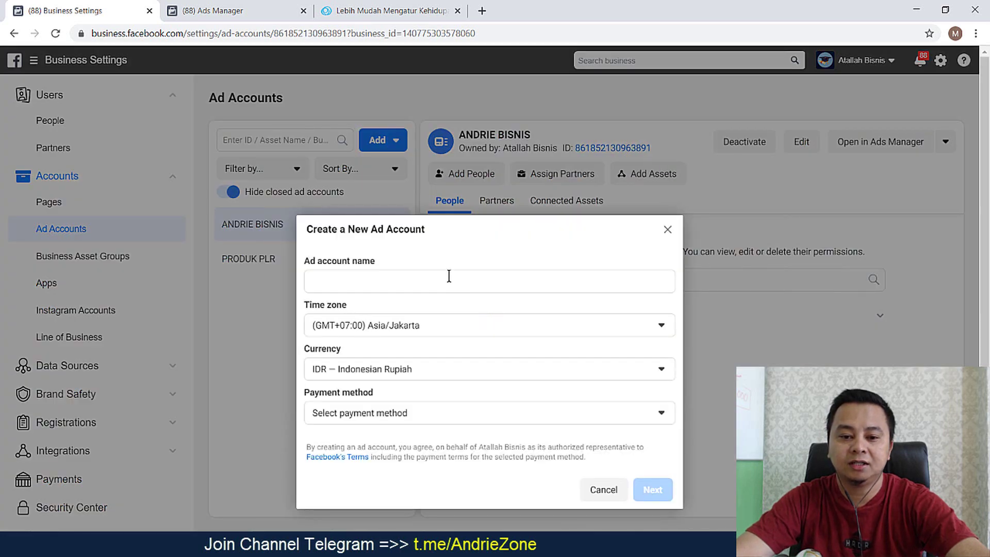
Name the new ad account "PRODUK FISIK"
left_click(447, 278)
type("PROD")
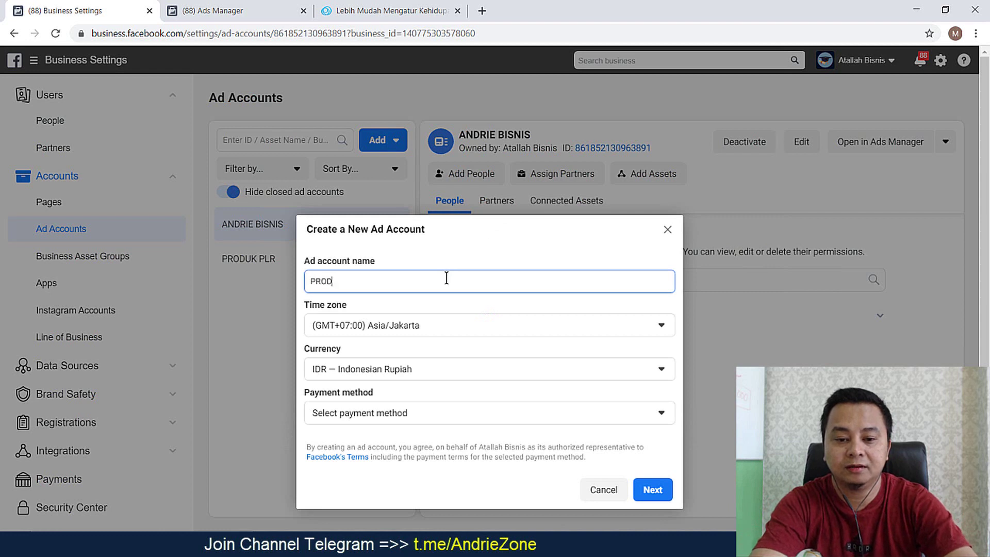
type("UK FISIK")
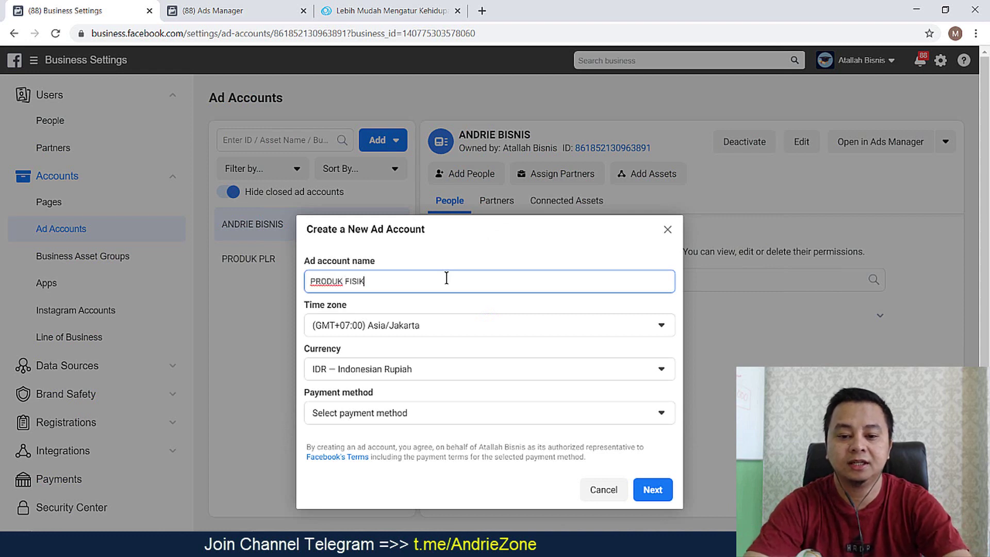
left_click(513, 242)
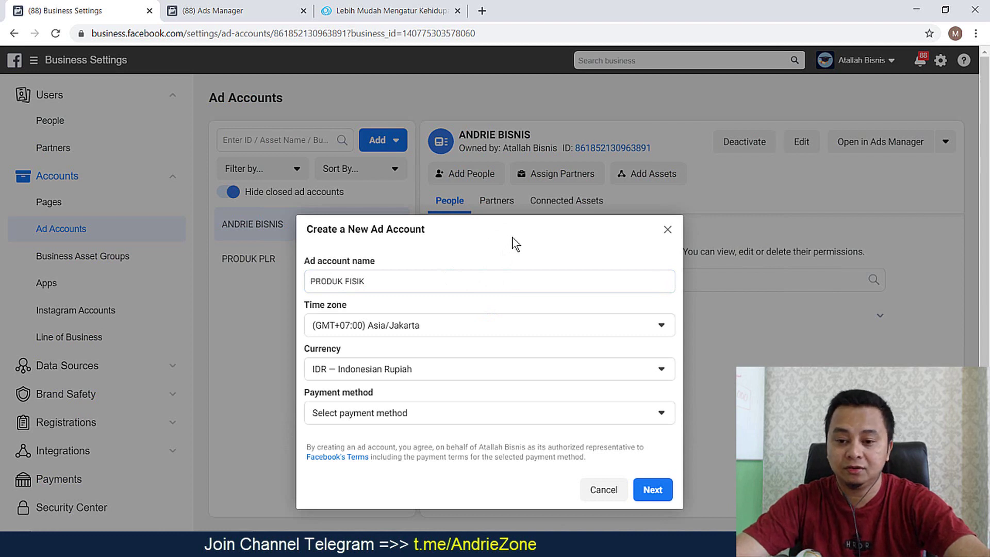
Select the saved VISA card as payment method and create the ad account for use by My business
left_click(955, 34)
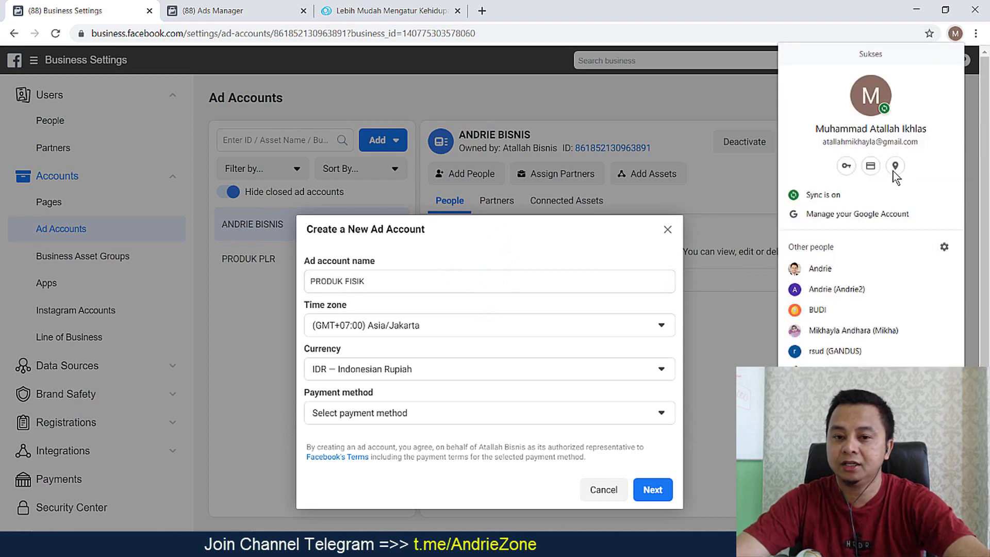
left_click(104, 9)
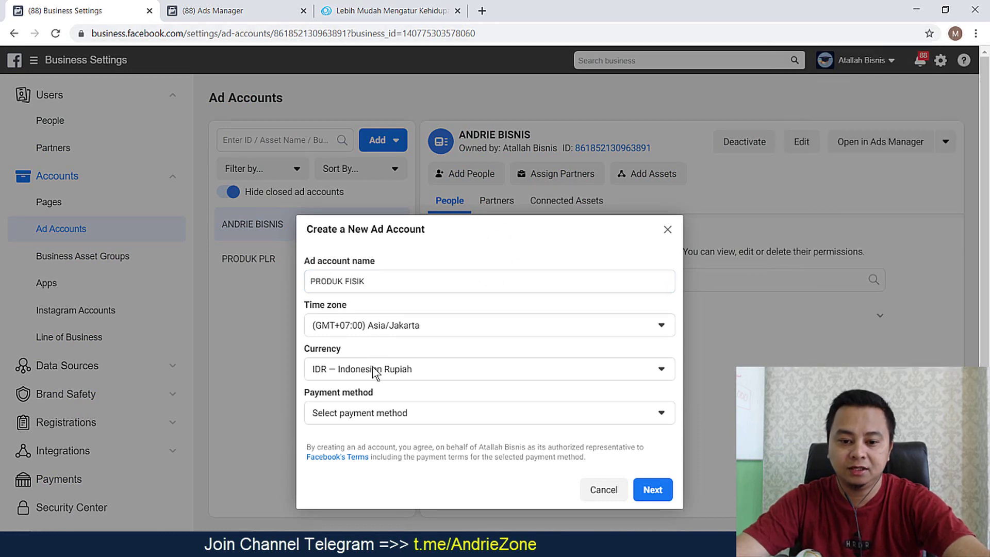
left_click(376, 418)
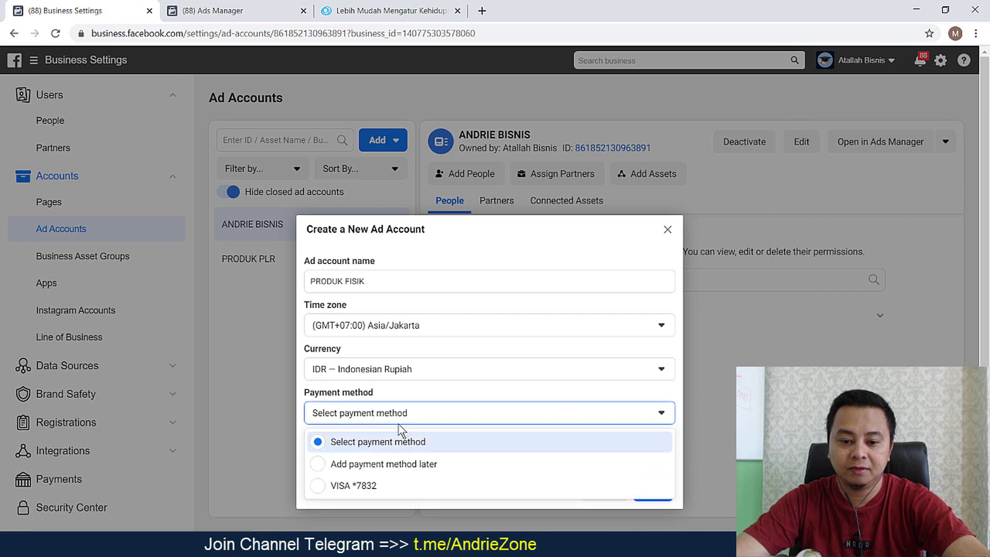
left_click(325, 487)
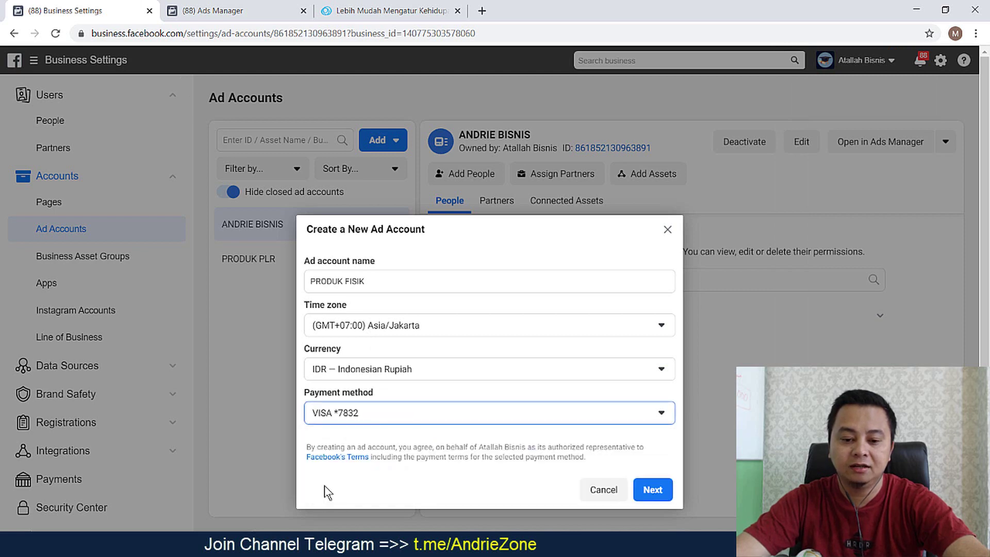
left_click(653, 491)
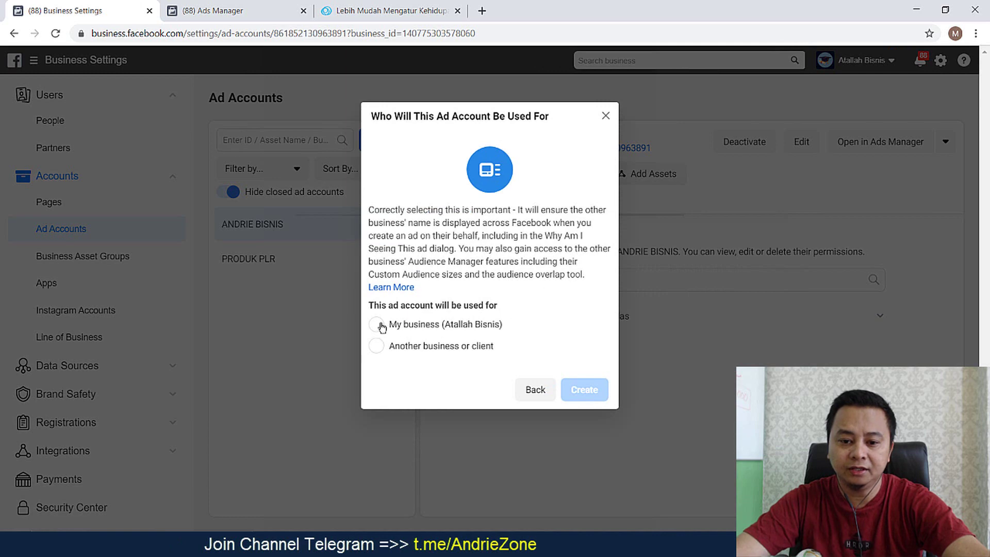
left_click(381, 325)
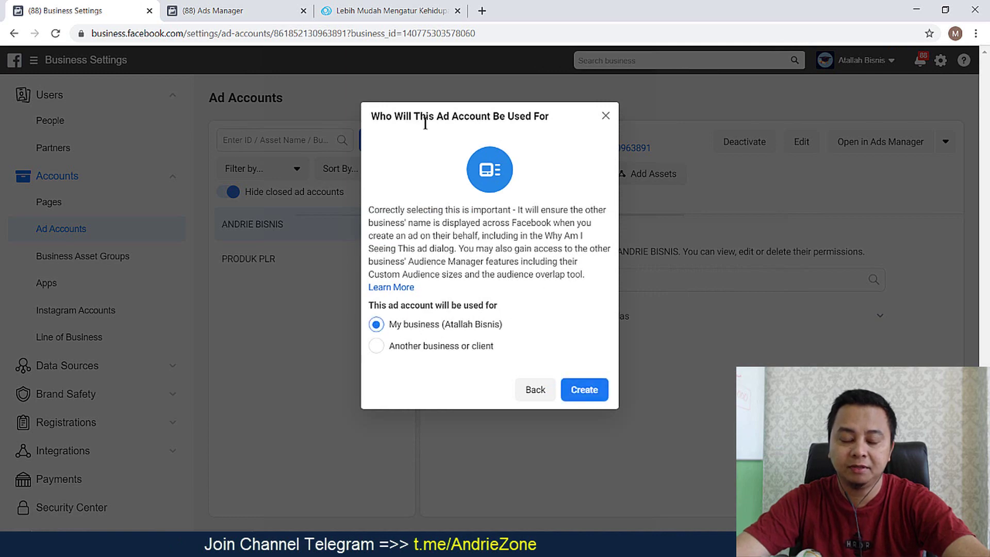
left_click(585, 398)
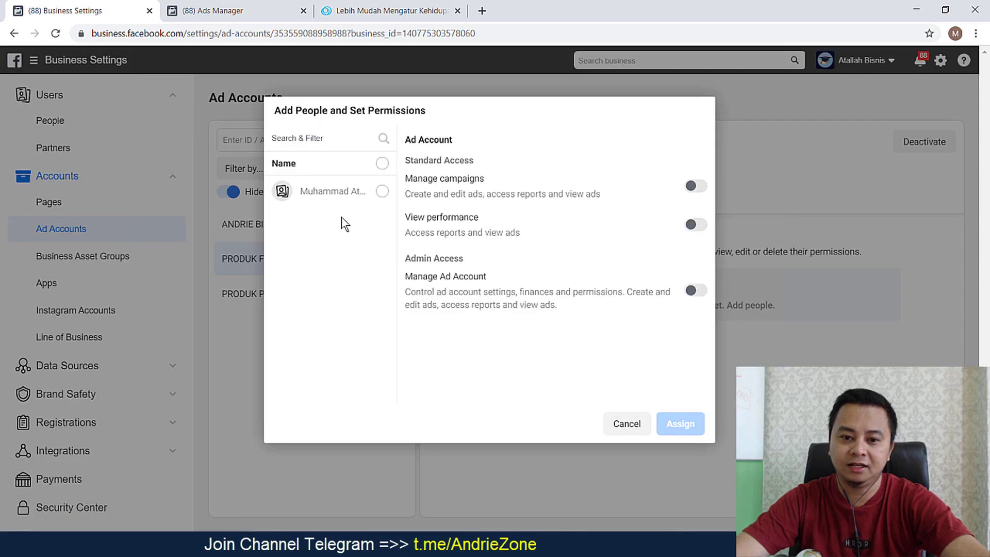
Assign the listed person to the new ad account with Manage Ad Account admin access and close the confirmation
left_click(382, 191)
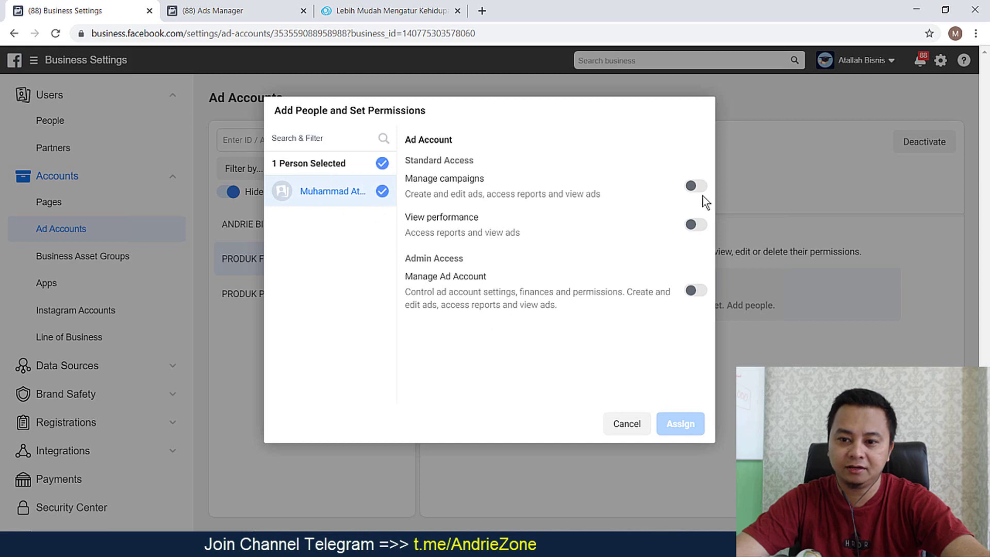
left_click(696, 186)
left_click(696, 291)
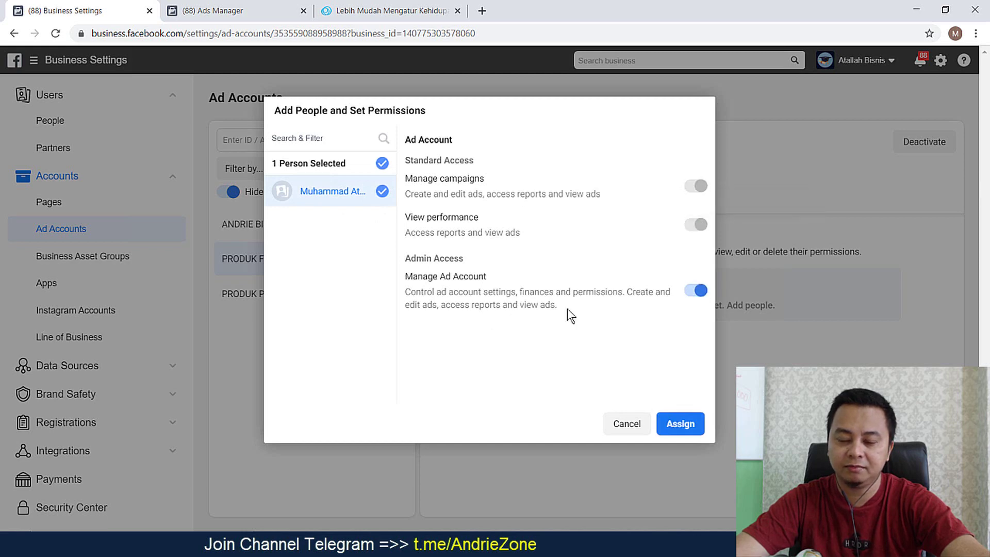
left_click(691, 427)
left_click(489, 206)
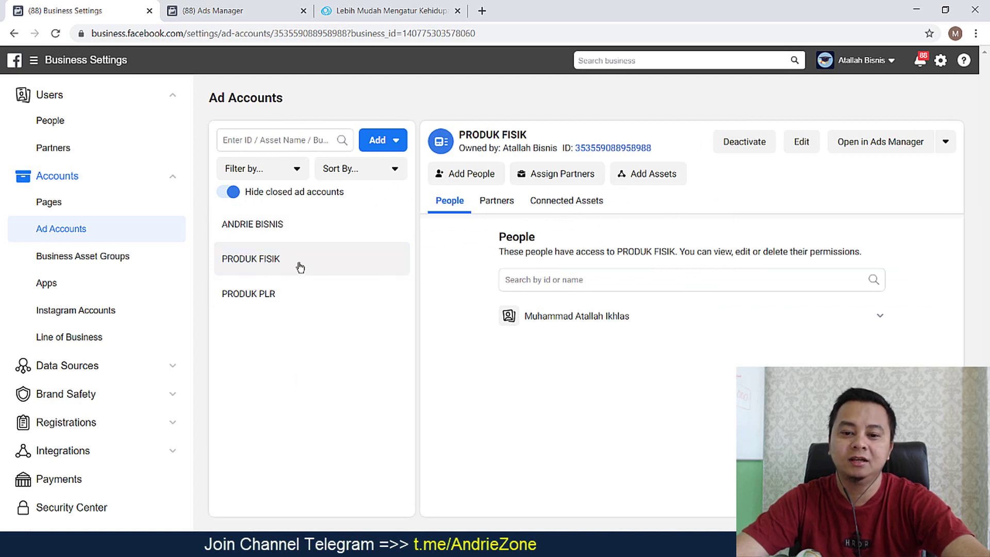
Open the Business Manager home page in a new tab and view the PRODUK FISIK account in Ads Manager
left_click(34, 61)
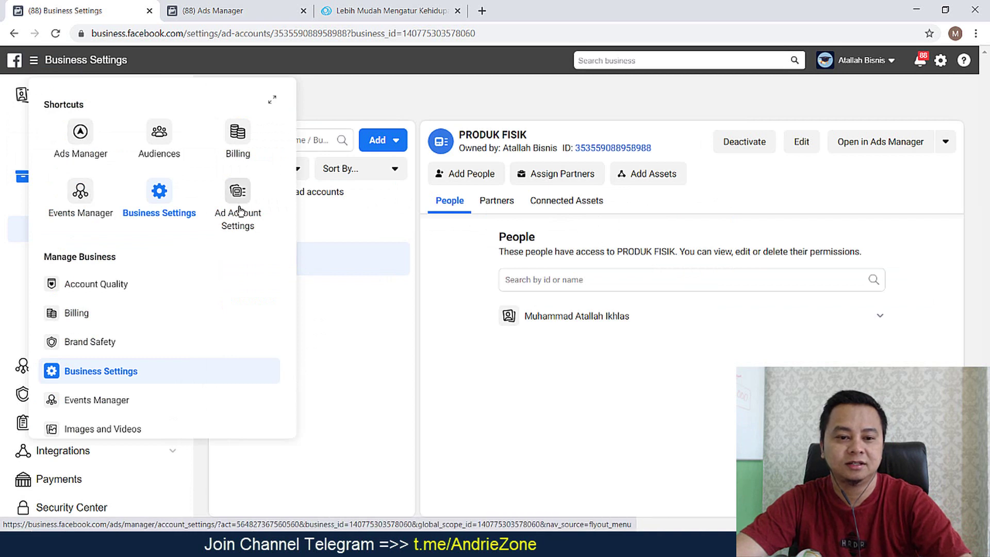
middle_click(16, 62)
left_click(223, 15)
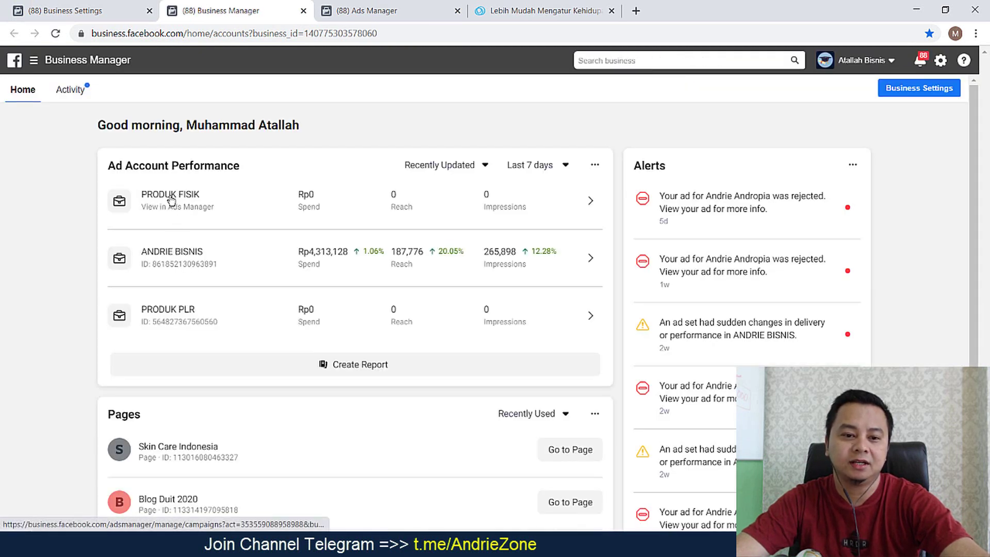
left_click(172, 195)
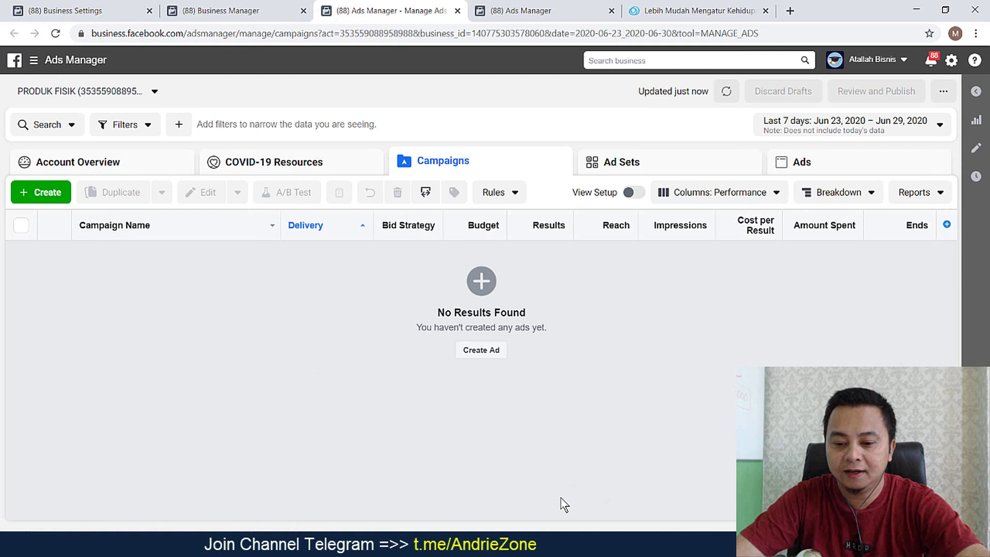
Switch to Notepad and add the heading "4. Buat Fans Page" below the third heading, separated by a blank line
left_click(408, 546)
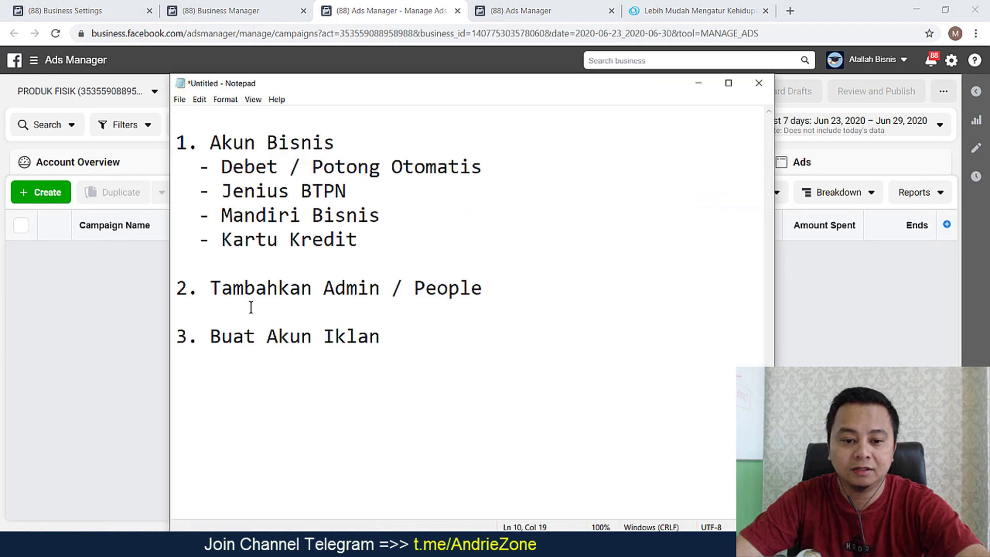
key("Return")
key("Return")
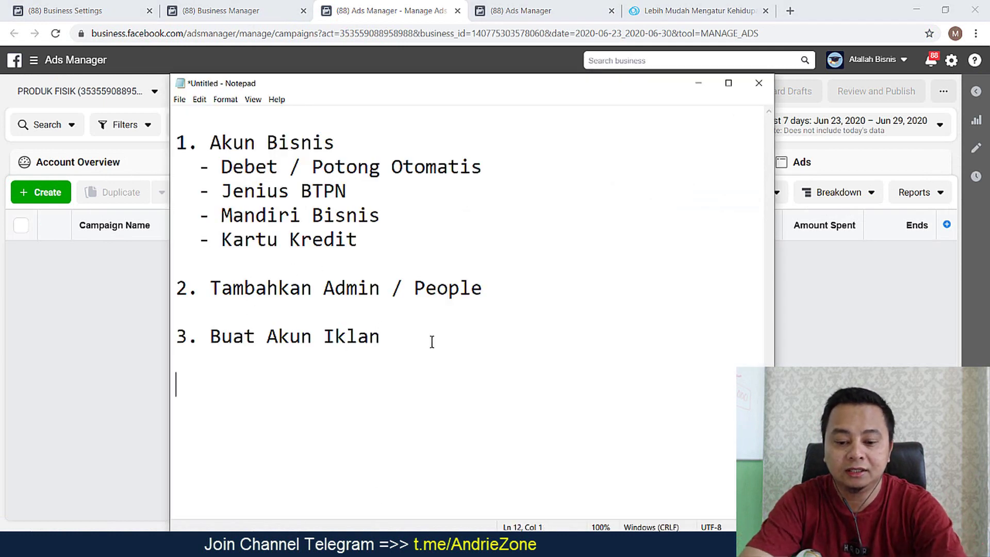
type("4. Buat")
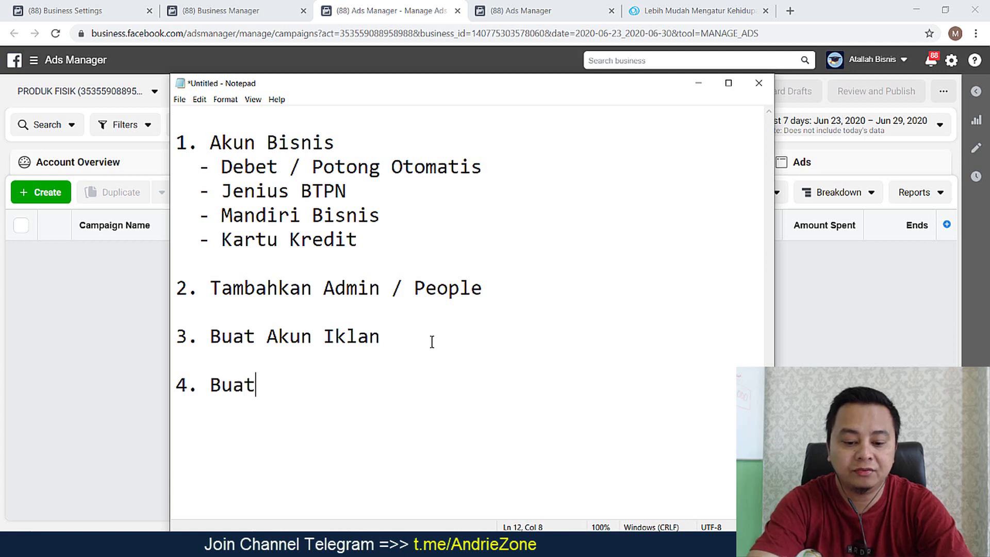
type(" Fans Page")
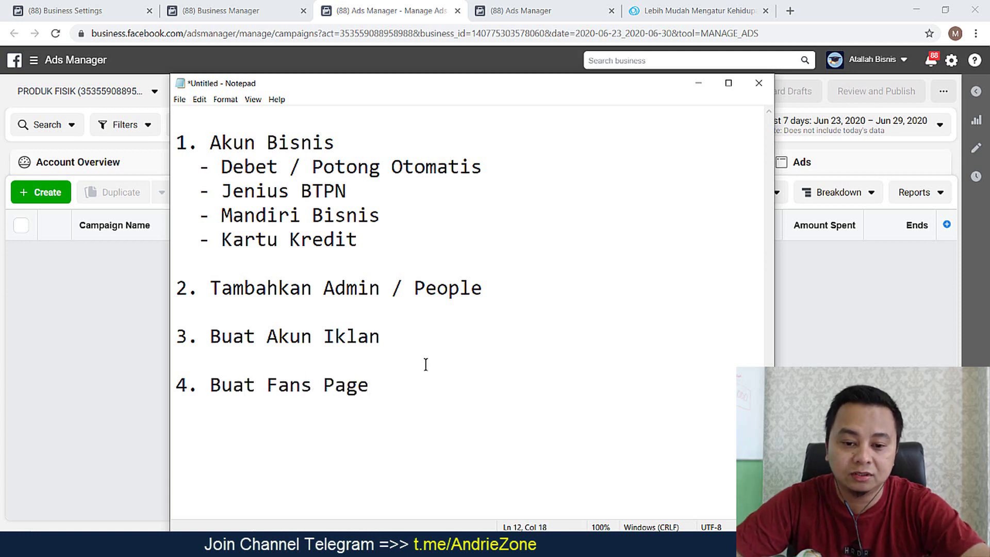
Move the Notepad window aside and highlight the line "4. Buat Fans Page" before clearing the selection
left_click_drag(392, 85, 586, 58)
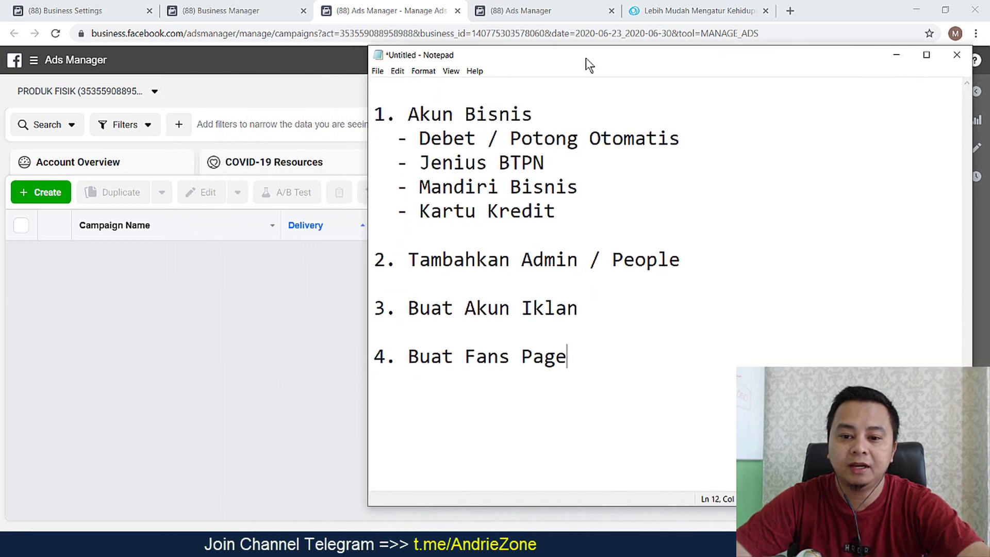
left_click_drag(595, 357, 373, 358)
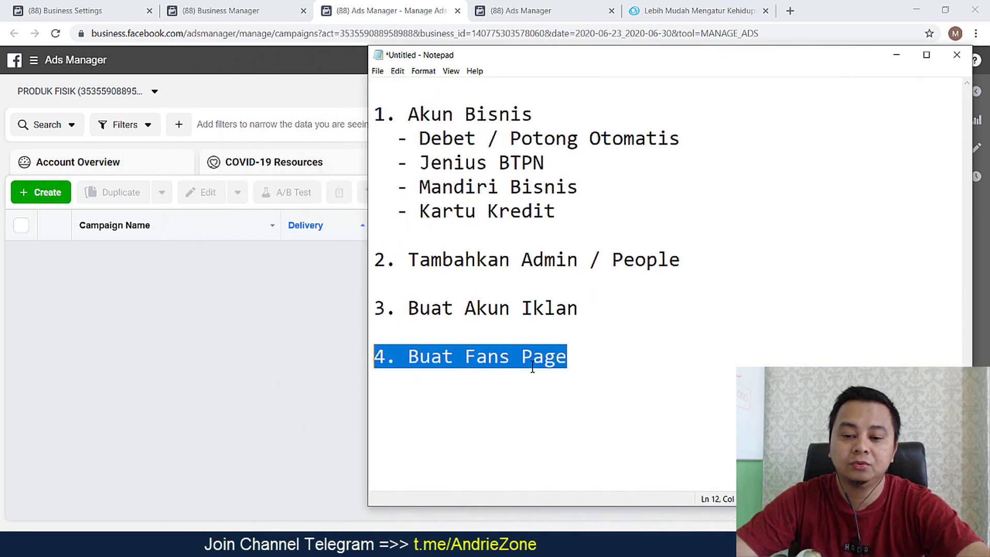
left_click(578, 362)
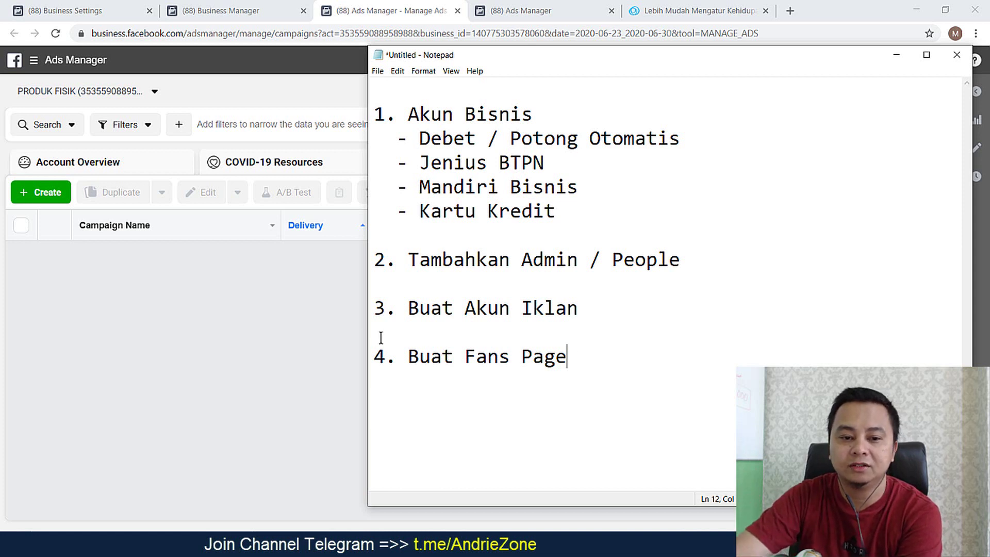
Return to Chrome, go to Pages in Business Settings and close the spare Ads Manager tab
left_click(209, 335)
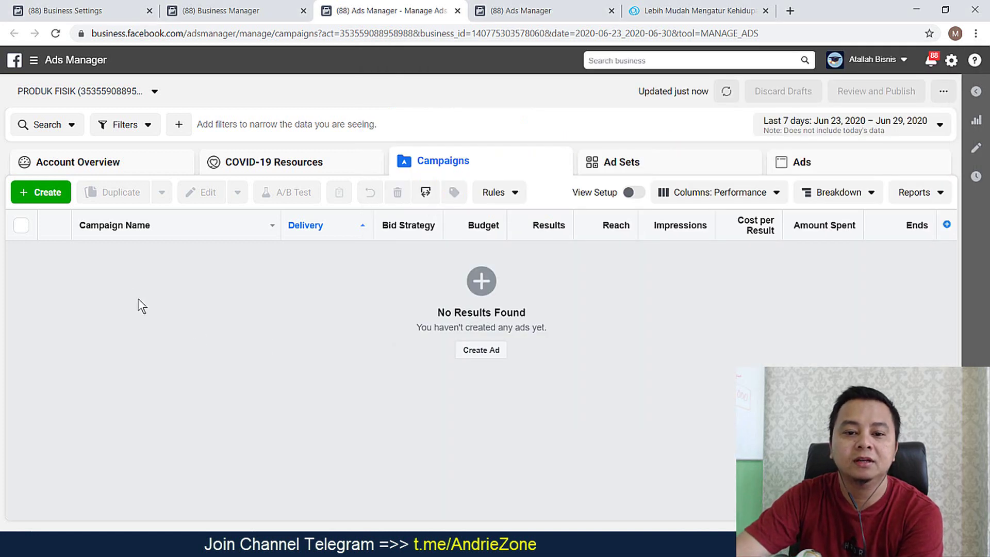
left_click(72, 61)
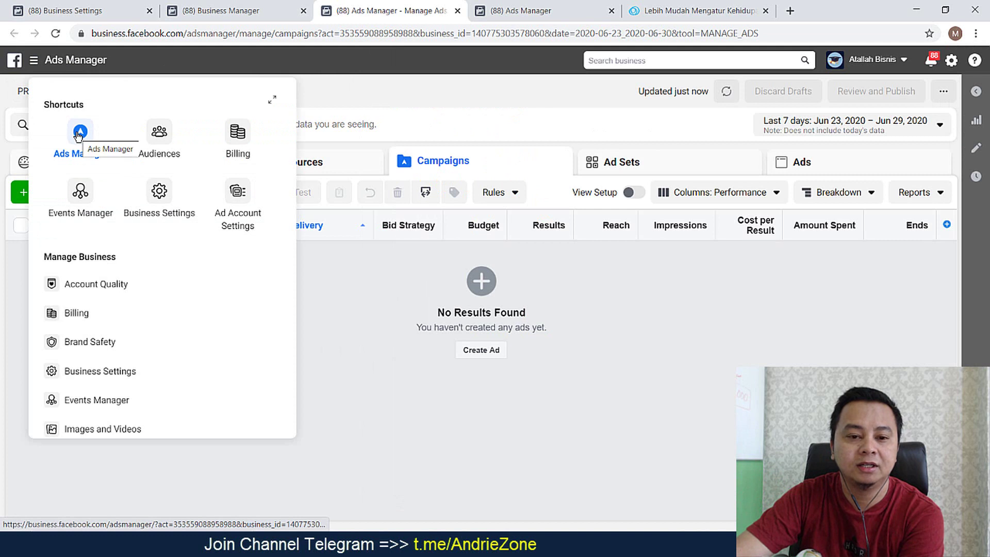
left_click(148, 199)
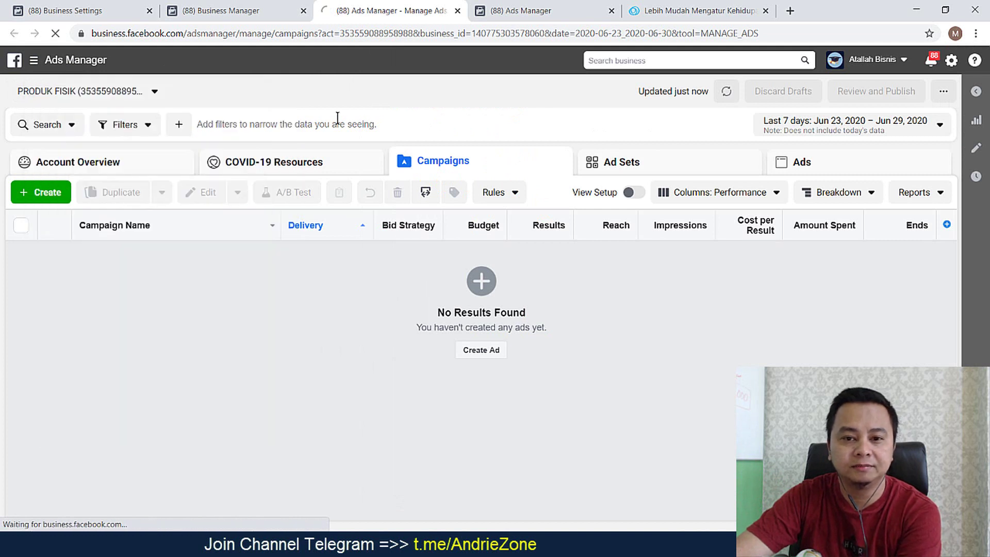
left_click(611, 11)
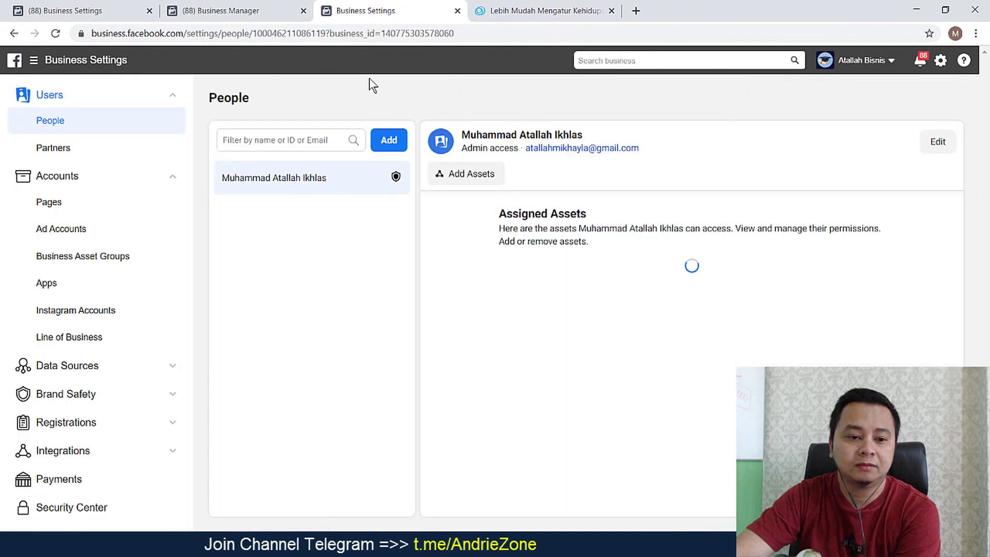
left_click(57, 205)
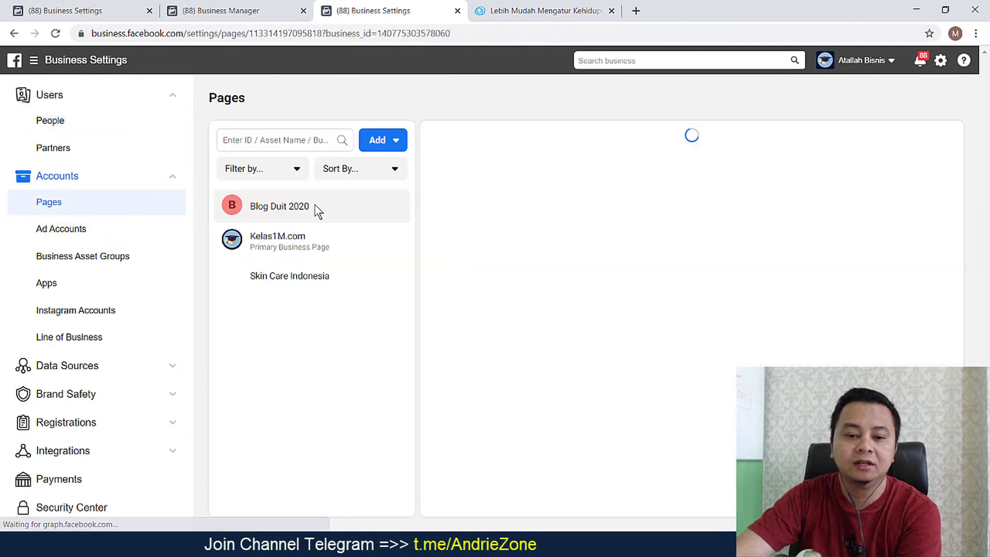
Start creating a new Page for the business with the type Brand or Product
left_click(401, 143)
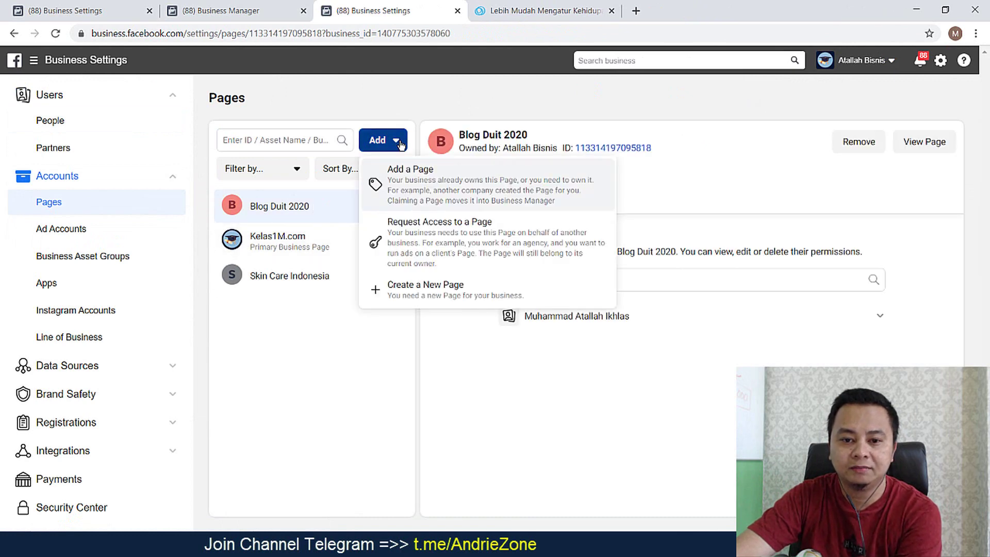
left_click(402, 289)
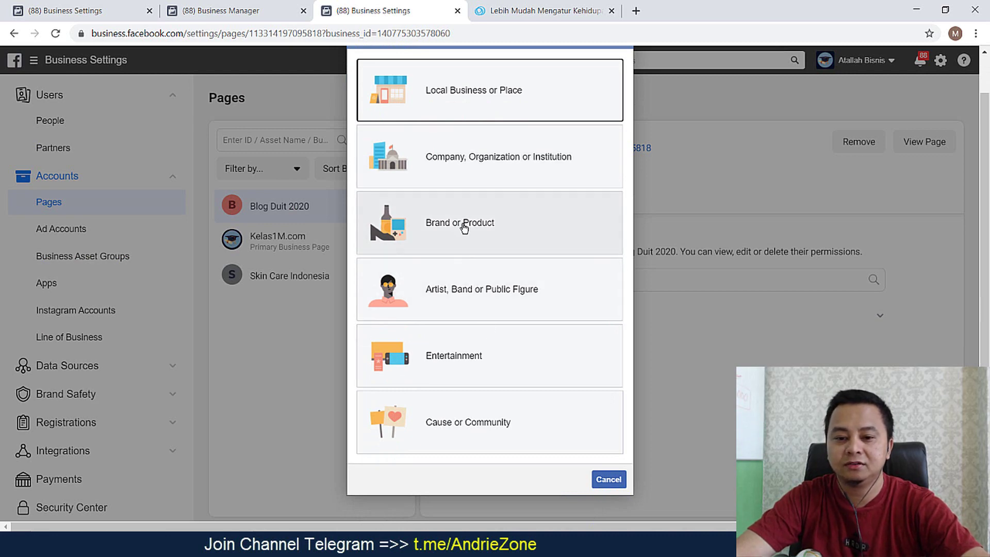
left_click(462, 224)
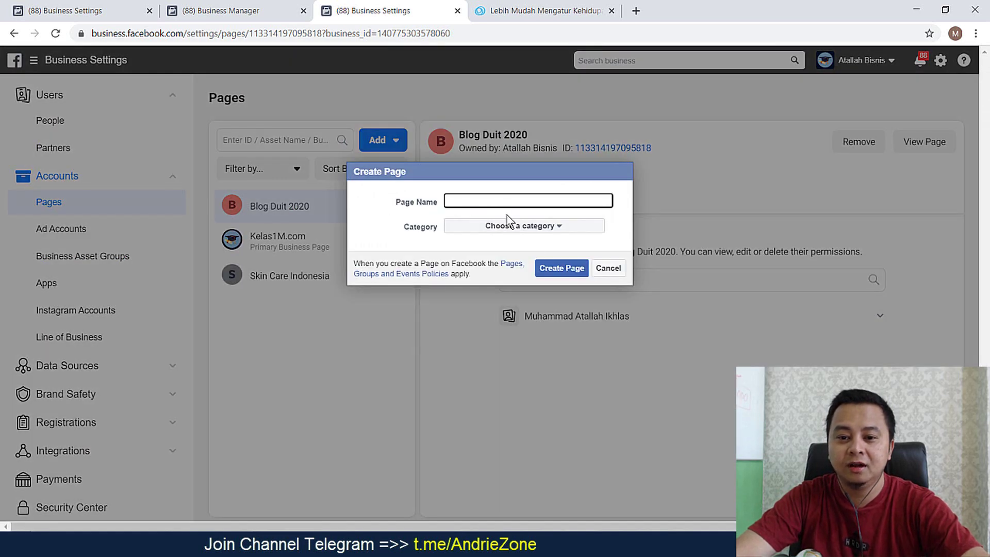
Set the new Page's category to Website and enter "No More Ambayen" as its name
left_click(536, 225)
scroll(537, 281, "down", 3)
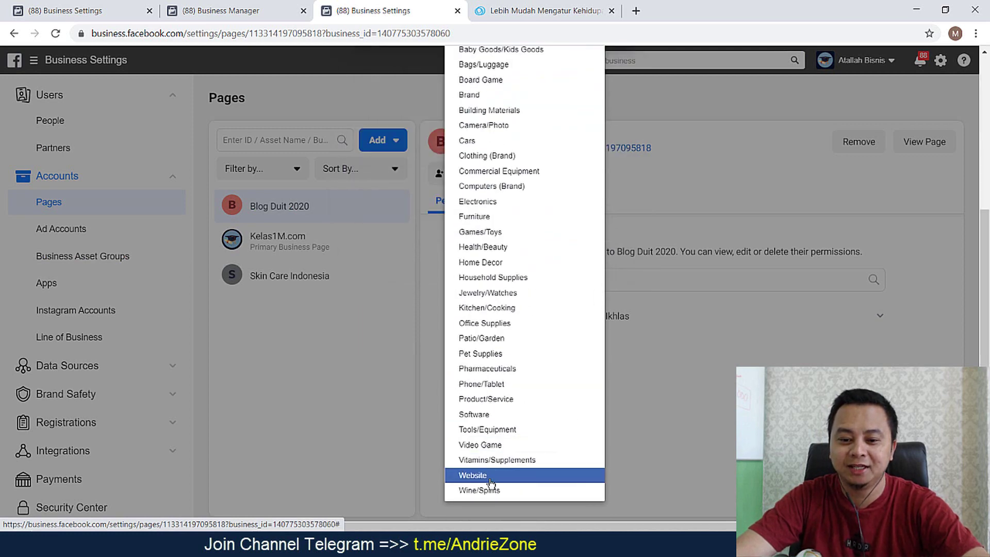
left_click(542, 477)
left_click(505, 200)
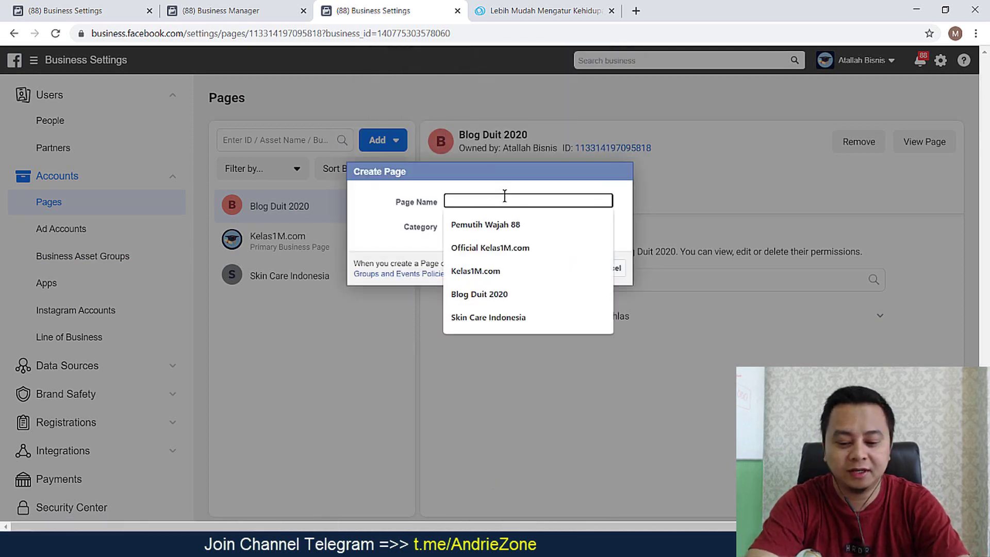
type("No More ")
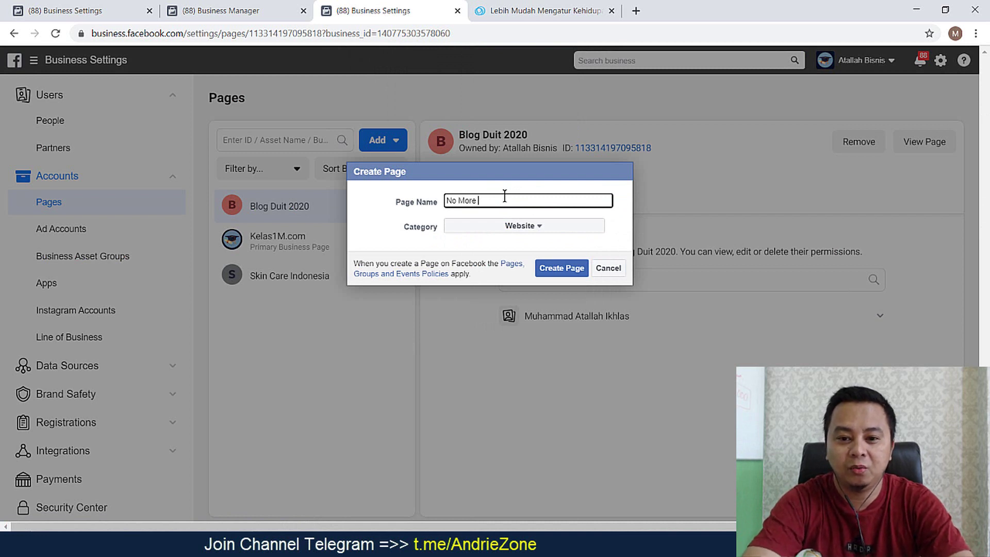
type("Wa")
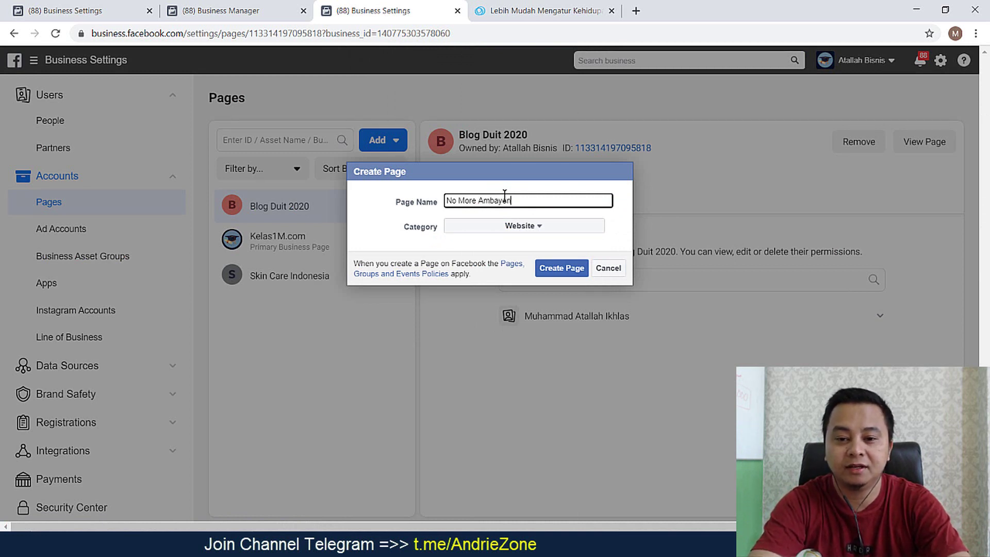
Search Google for "ambeien" in a new browser tab to check the word's spelling
left_click(637, 10)
type("ambayene")
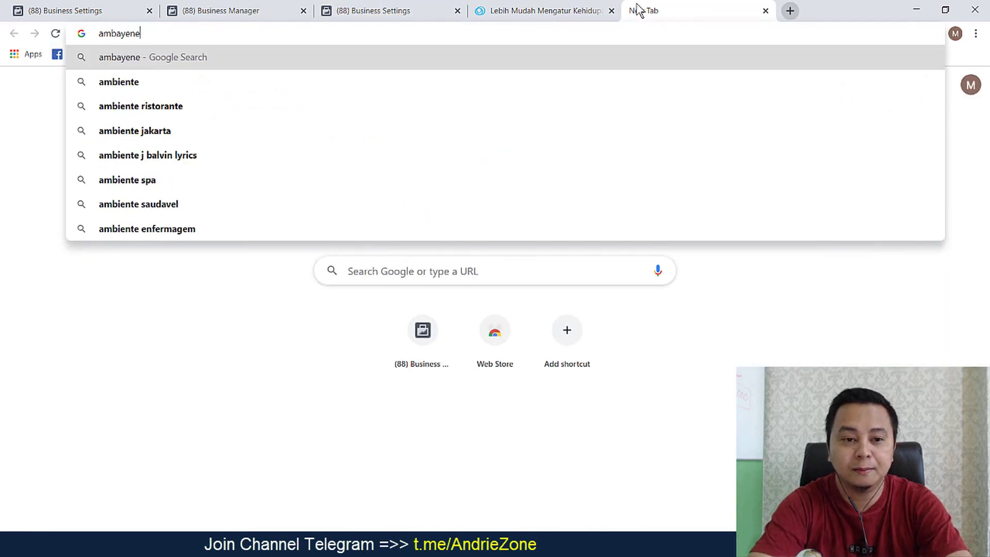
key("BackSpace")
key("BackSpace")
key("BackSpace")
key("BackSpace")
key("BackSpace")
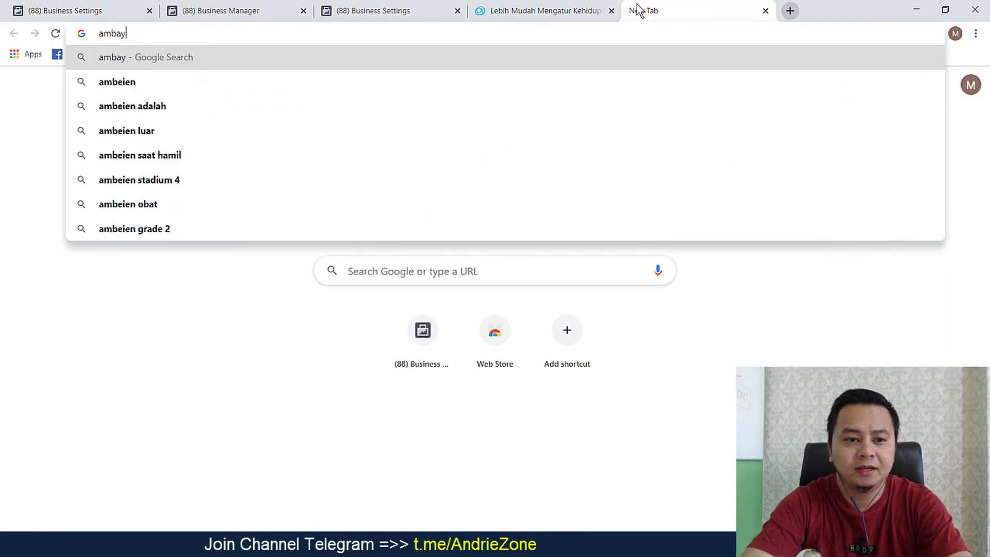
type("ryen")
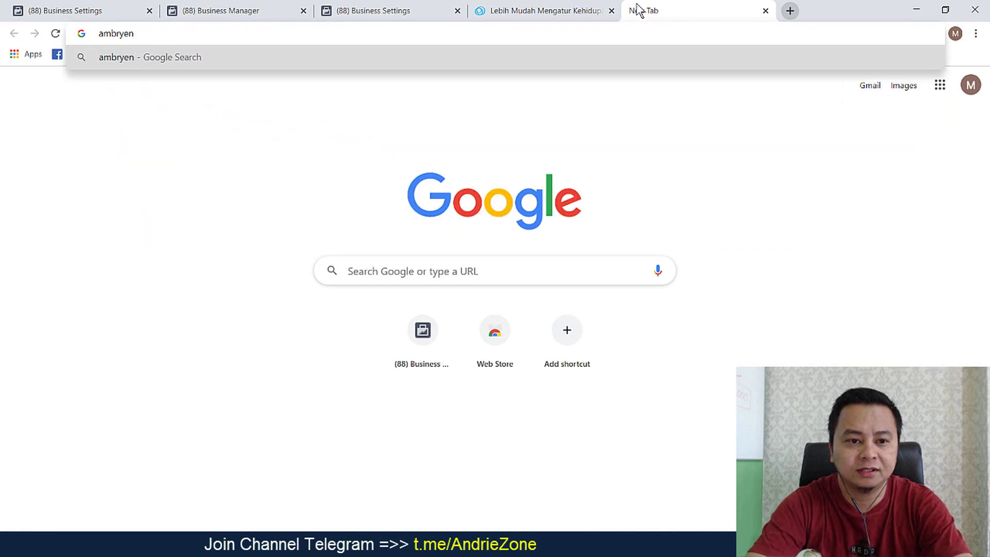
key("BackSpace")
key("BackSpace")
key("BackSpace")
key("BackSpace")
type("eyen")
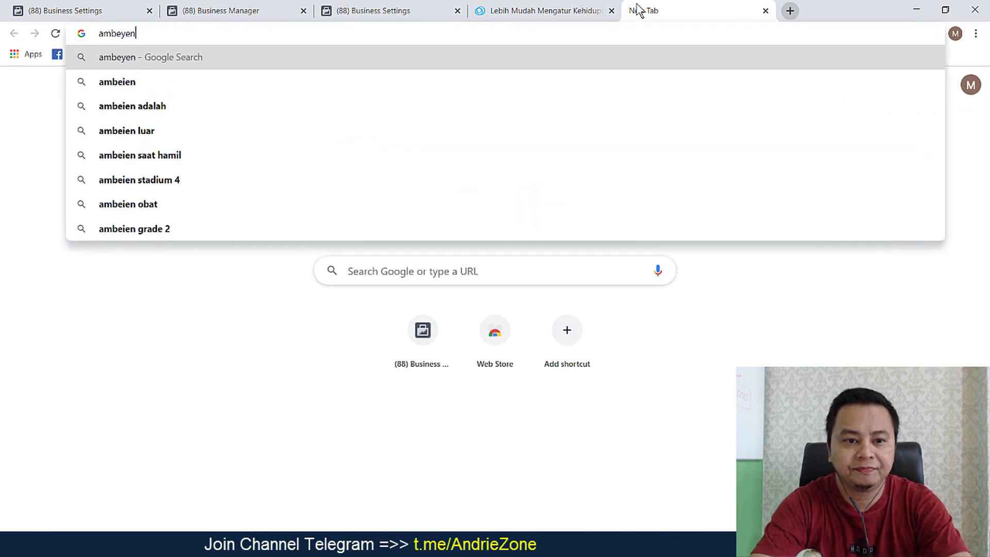
key("Down")
key("Return")
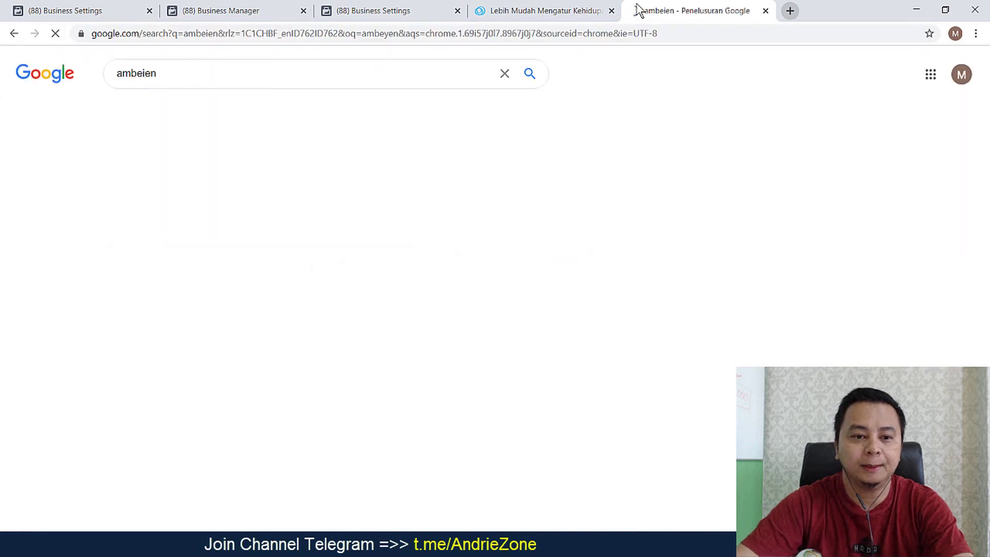
Copy "ambeien" from the search box and use it to correct the new Page's name to "No More Ambeien"
left_click(144, 78)
double_click(144, 73)
key("ctrl+c")
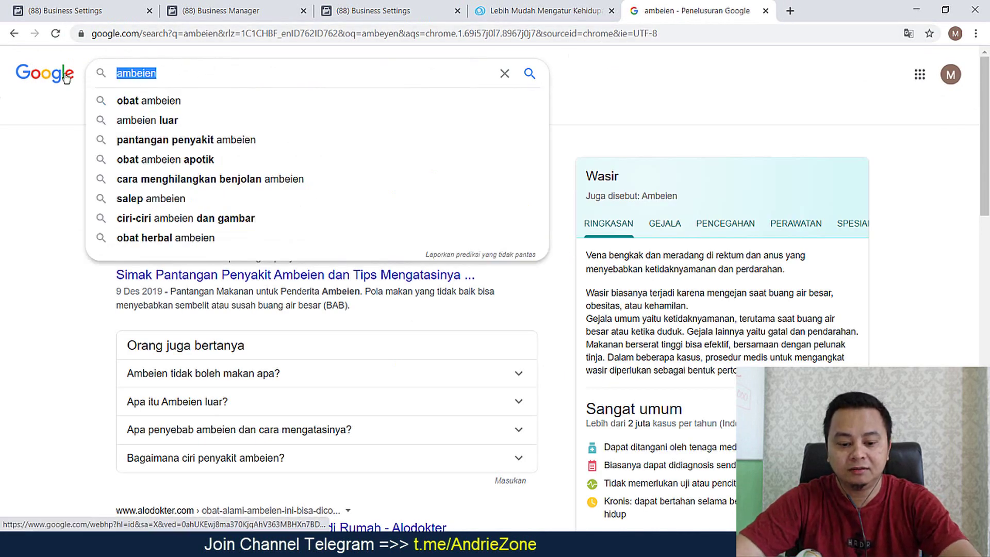
left_click(389, 12)
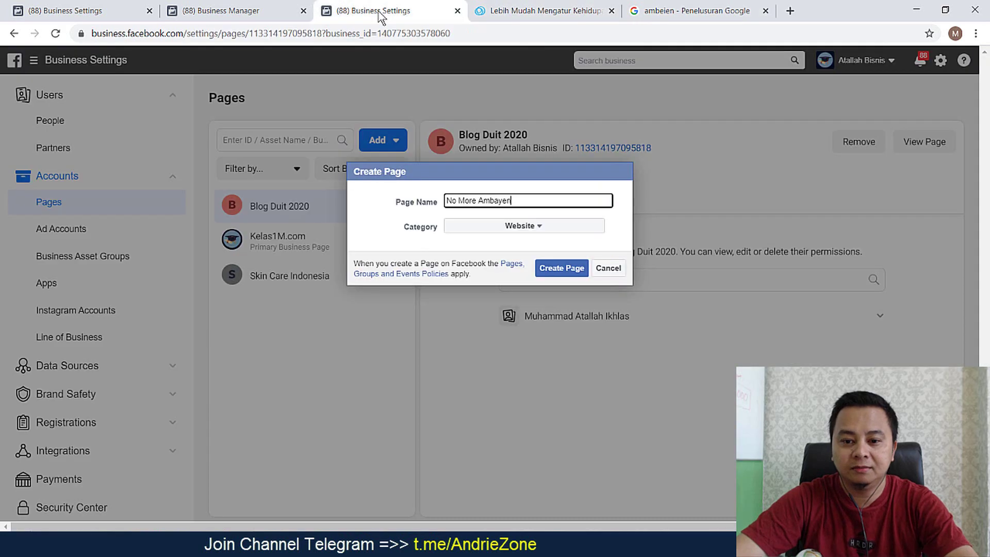
double_click(491, 200)
key("ctrl+v")
left_click(480, 201)
key("BackSpace")
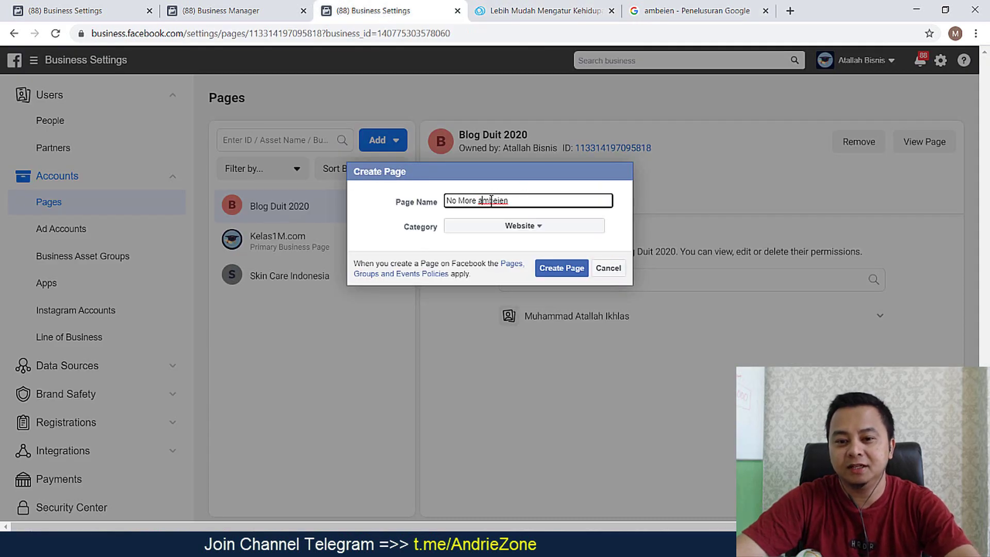
type("A")
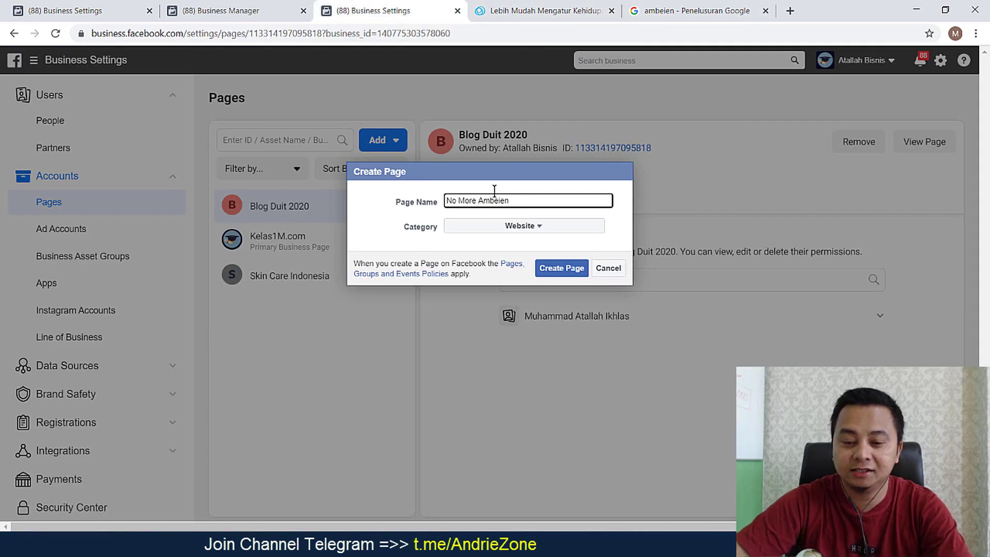
Create the "No More Ambeien" Page, then view it and look over its home page
left_click(522, 183)
left_click(556, 272)
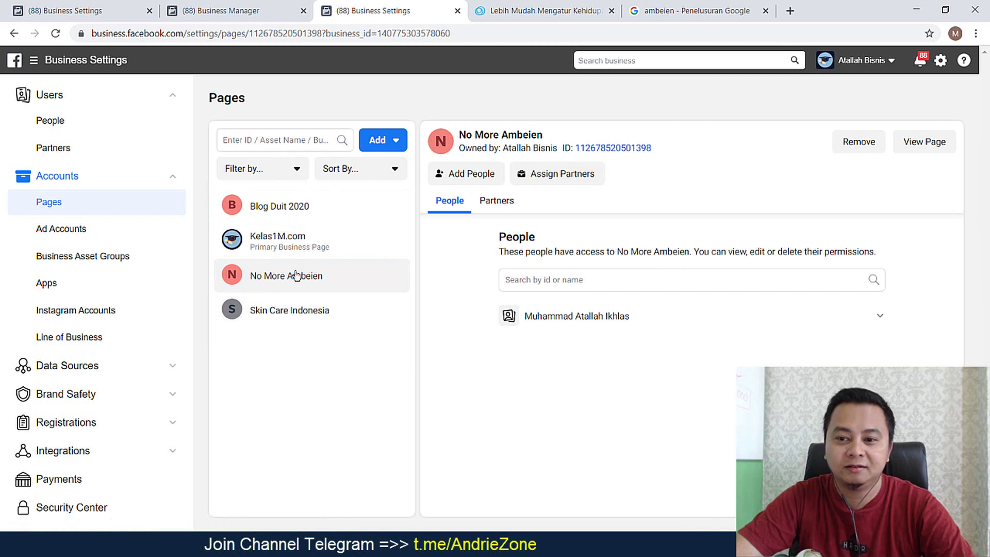
left_click(945, 151)
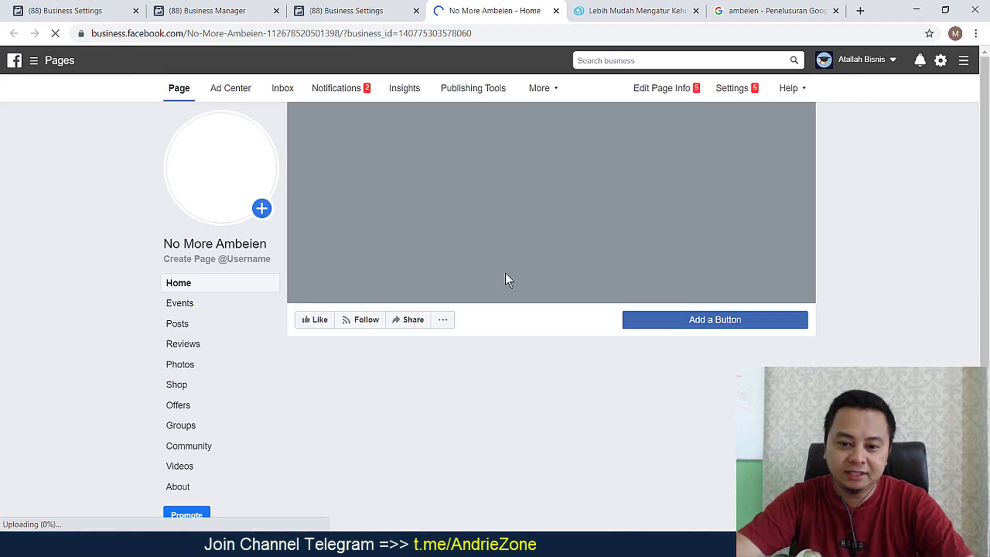
scroll(72, 242, "down", 2)
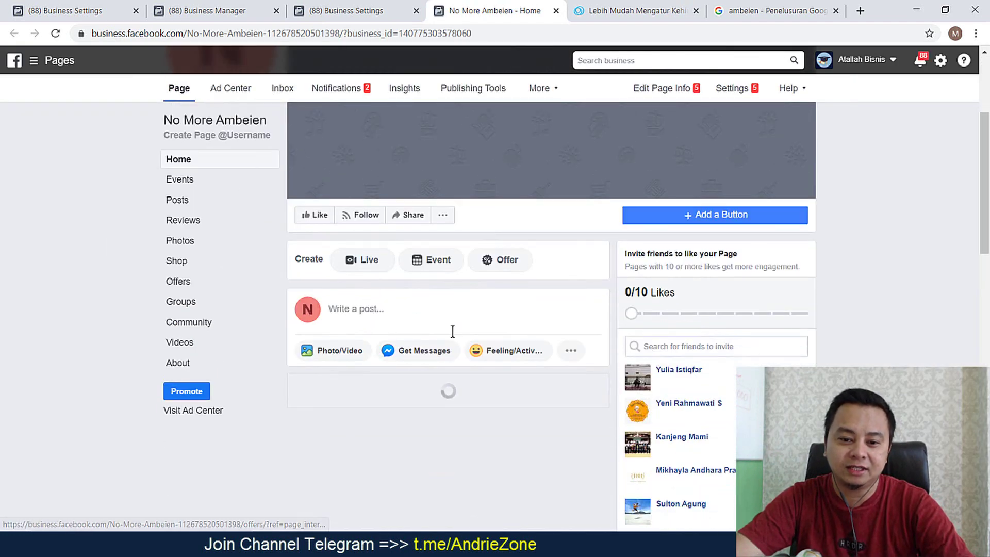
scroll(59, 268, "up", 2)
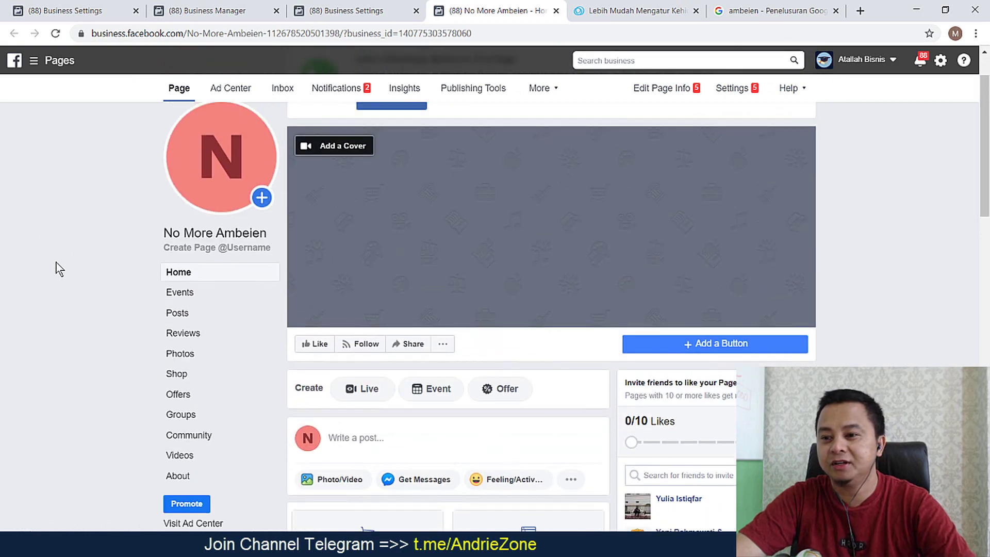
scroll(60, 269, "up", 1)
Minimize Chrome and open the Kelas Ngiklan group chat in Telegram
left_click(916, 10)
left_click(917, 11)
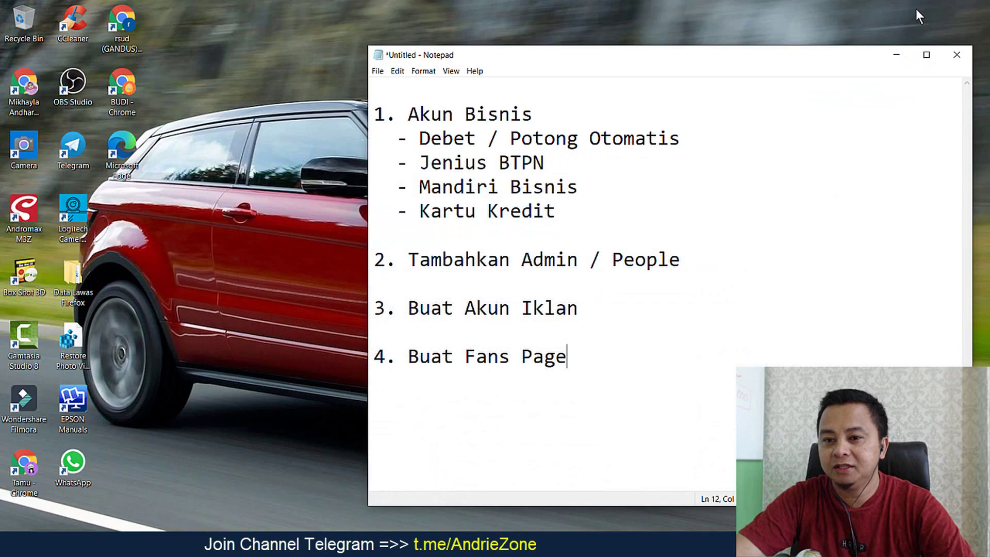
left_click(82, 144)
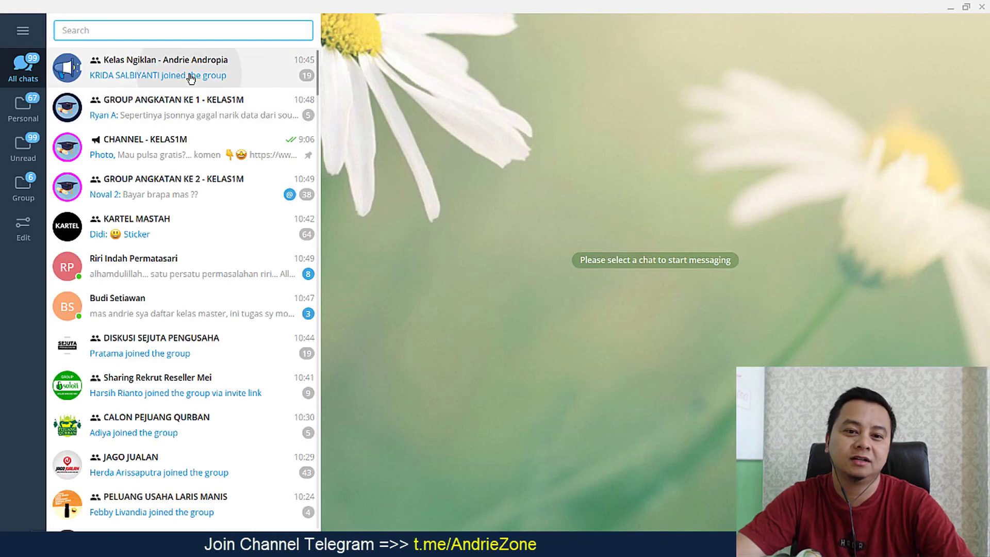
left_click(191, 77)
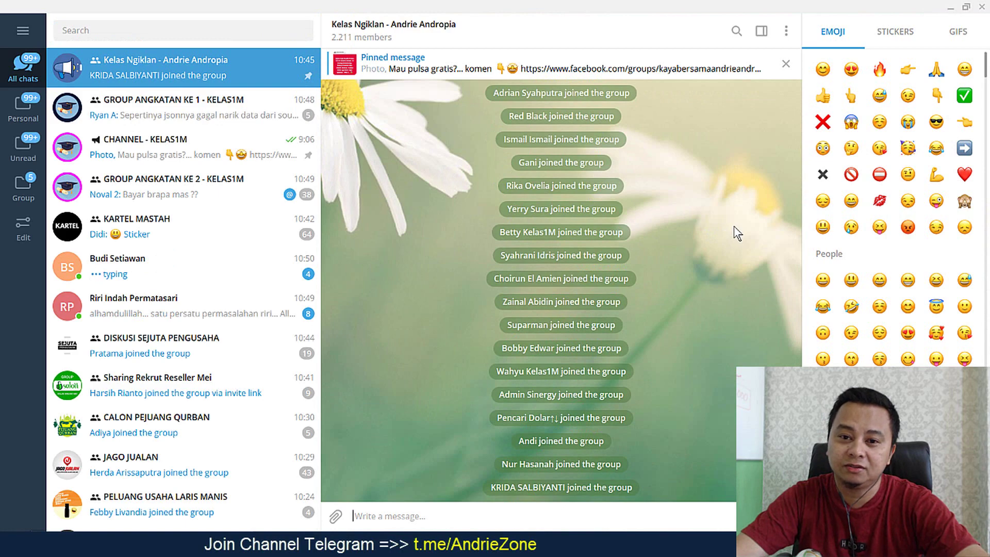
Look through the group's pinned photo message, its group info and the recent member join notices
scroll(737, 233, "up", 10)
left_click(354, 39)
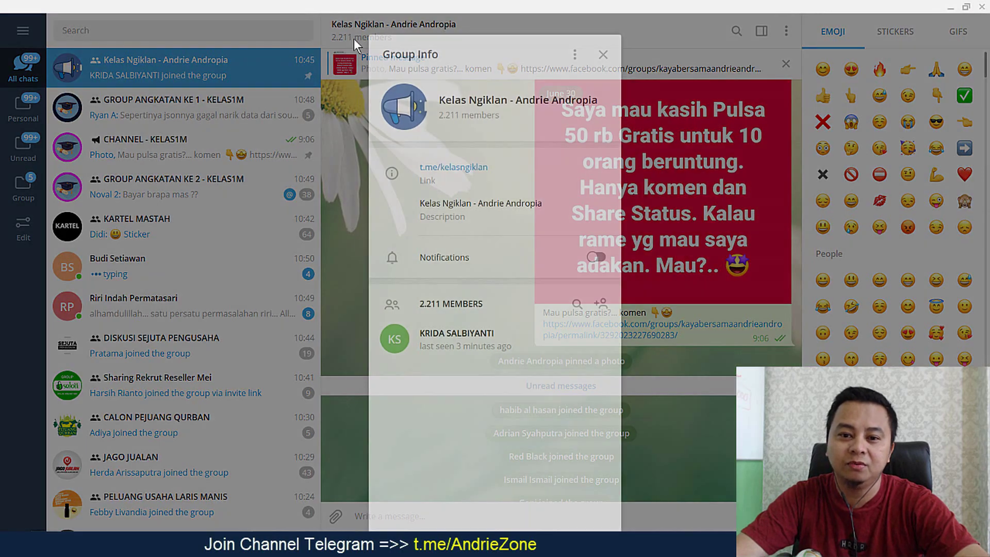
left_click(332, 154)
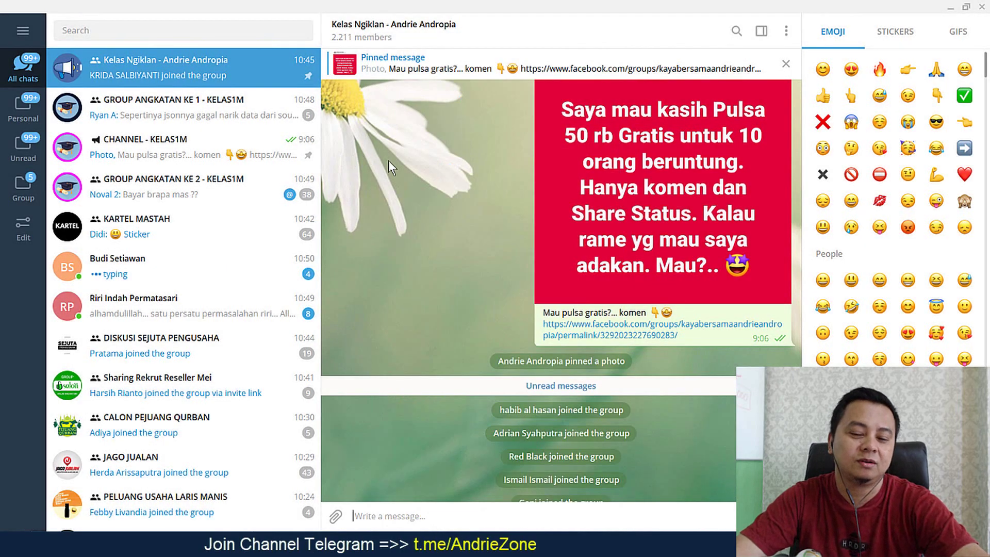
scroll(388, 161, "down", 5)
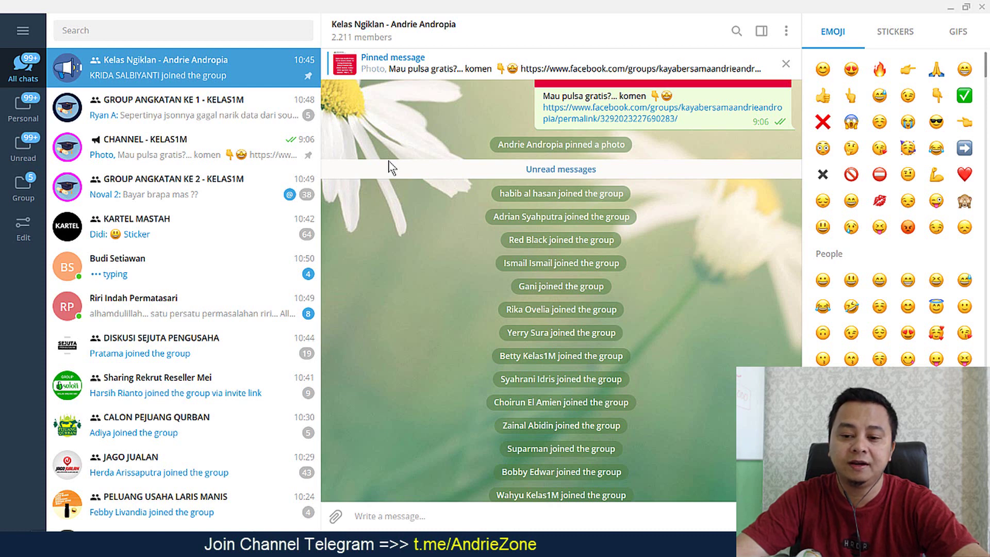
scroll(424, 245, "down", 3)
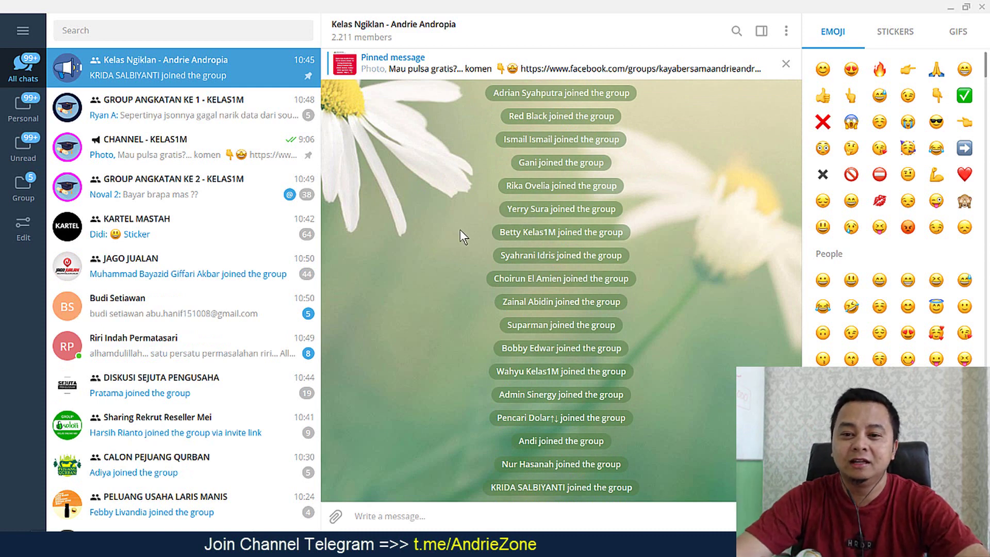
scroll(457, 214, "up", 3)
scroll(457, 213, "down", 3)
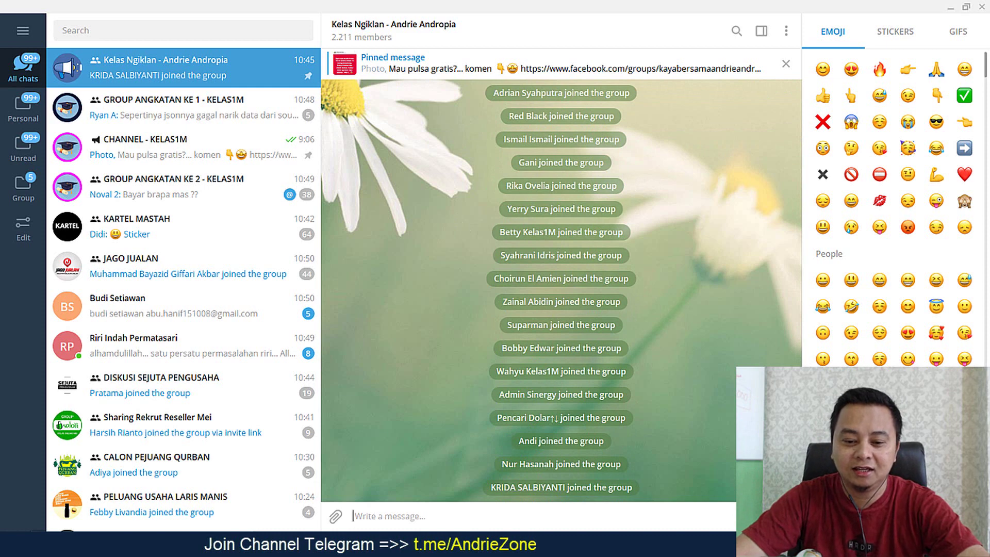
Switch to Notepad and add a dashed separator line below "4. Buat Fans Page", followed by several blank lines
key("alt+Tab")
key("Return")
key("Return")
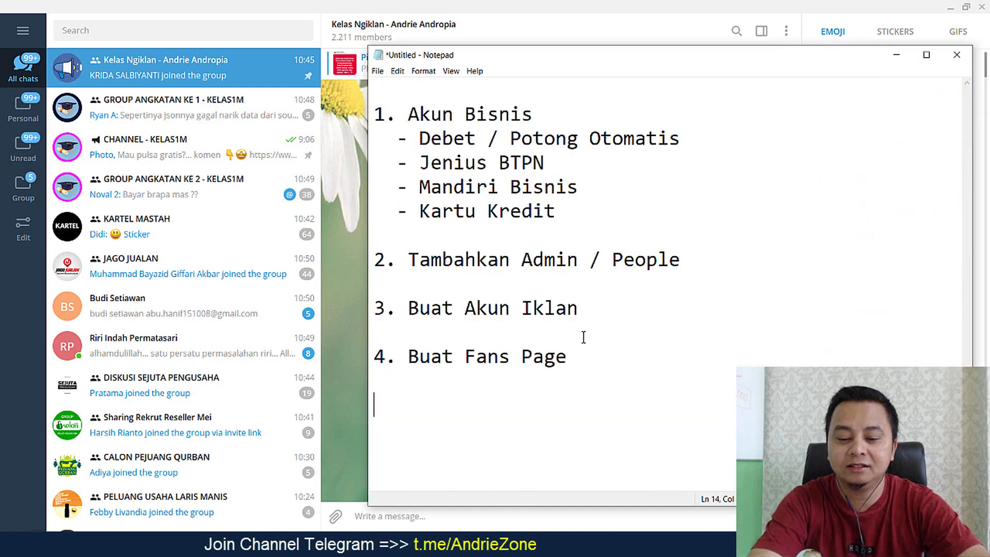
type("------------------------------------")
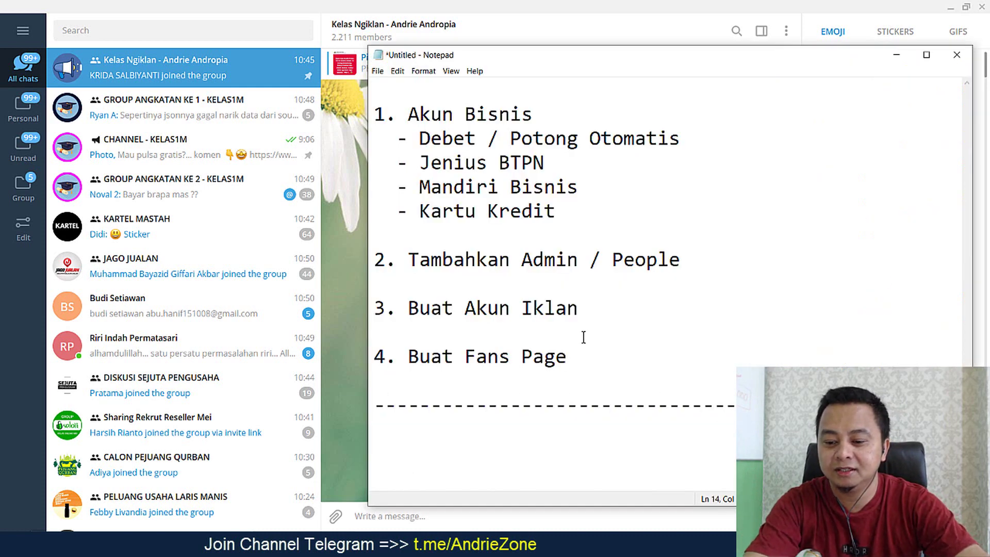
key("Return")
key("Return")
key("Return")
key("Return")
key("Return")
key("Return")
key("Return")
key("Return")
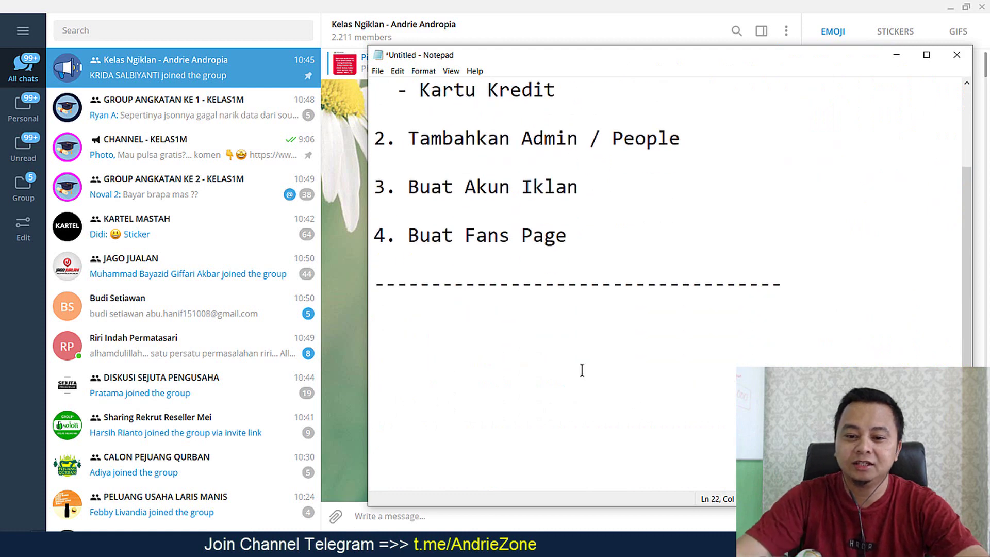
Write "LIVE MEETING 5 Hari" two lines below the dashed separator
left_click(503, 338)
type("LIvee")
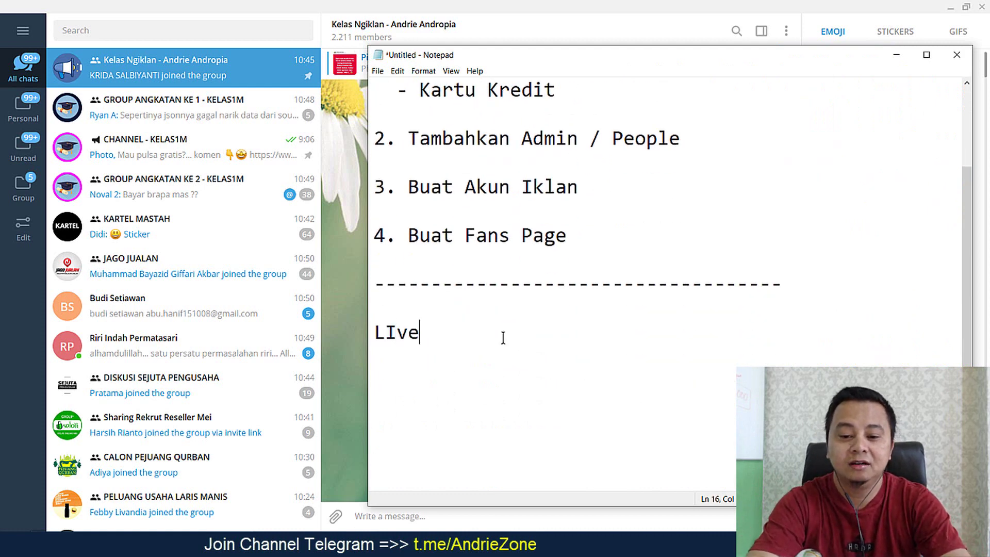
key("BackSpace")
key("BackSpace")
key("BackSpace")
key("BackSpace")
type("IV")
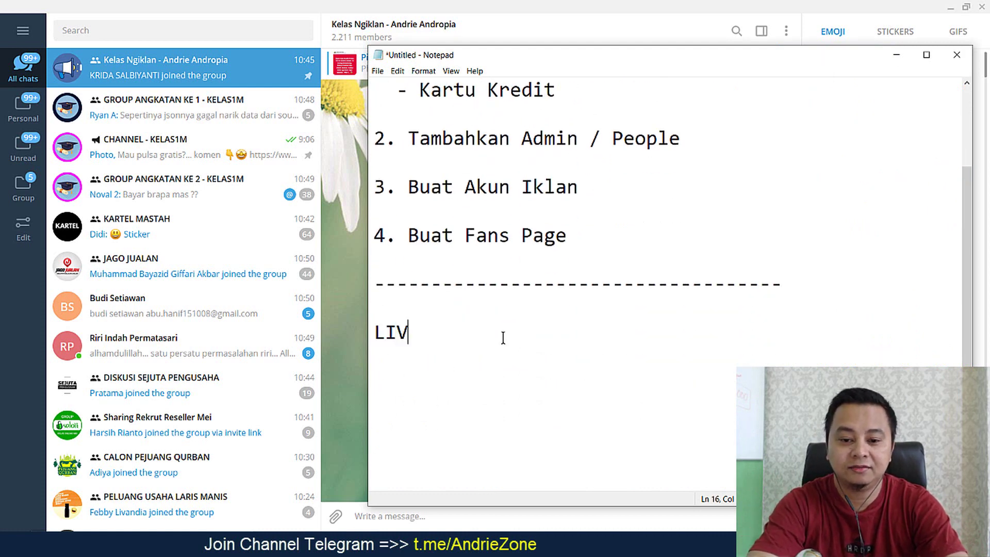
type("E MEETING ")
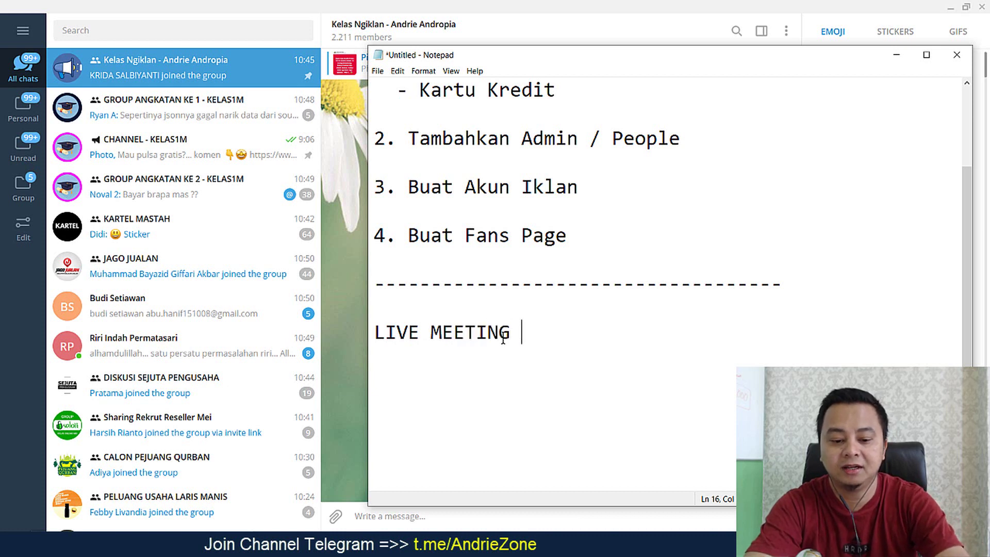
type("5 Hari")
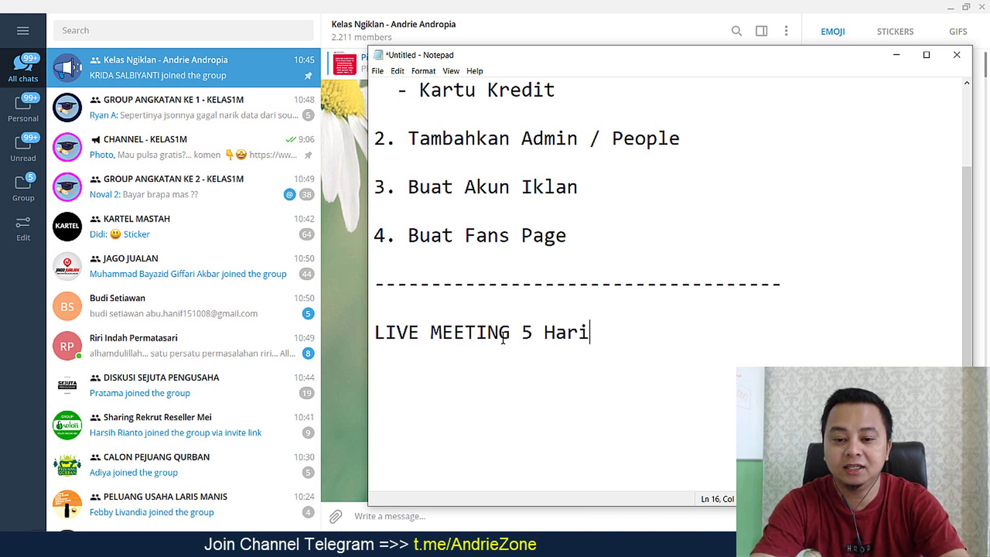
Add the note "Bonus yaitu setiap minggu 1 hari LIVE WEETING" below the meeting line, leaving blank space after it
key("Return")
key("Return")
type("Bonus ")
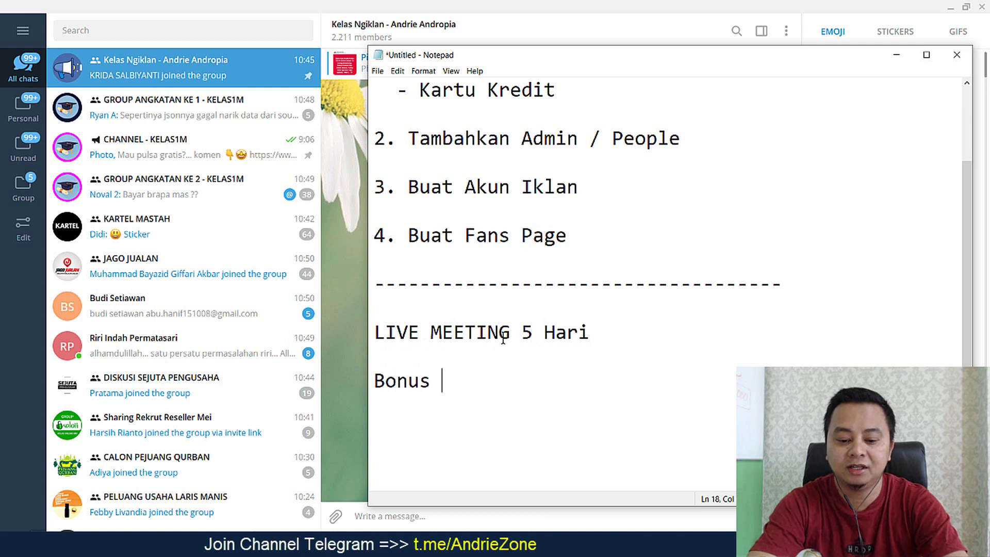
type("yaitu seti")
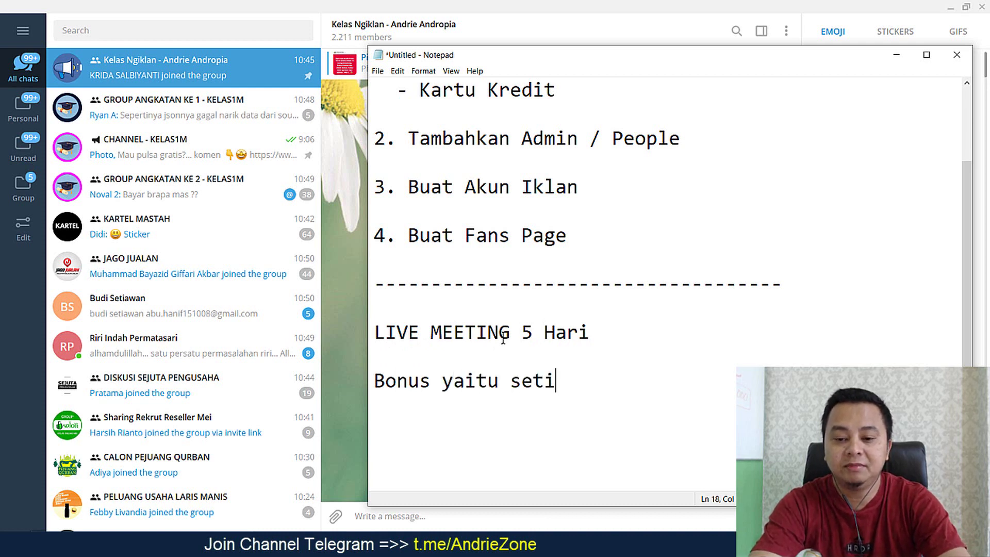
type("ap minggu")
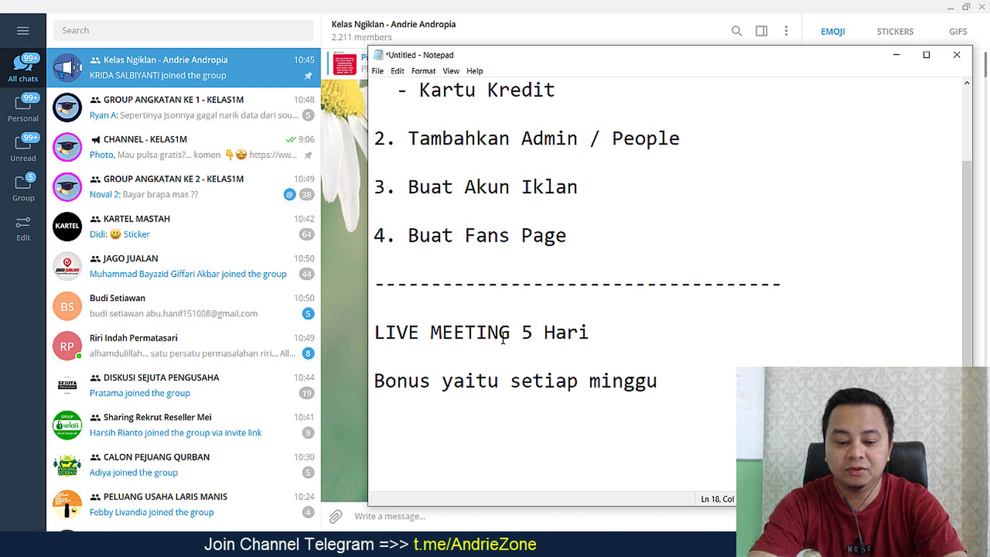
type(" 1 hari")
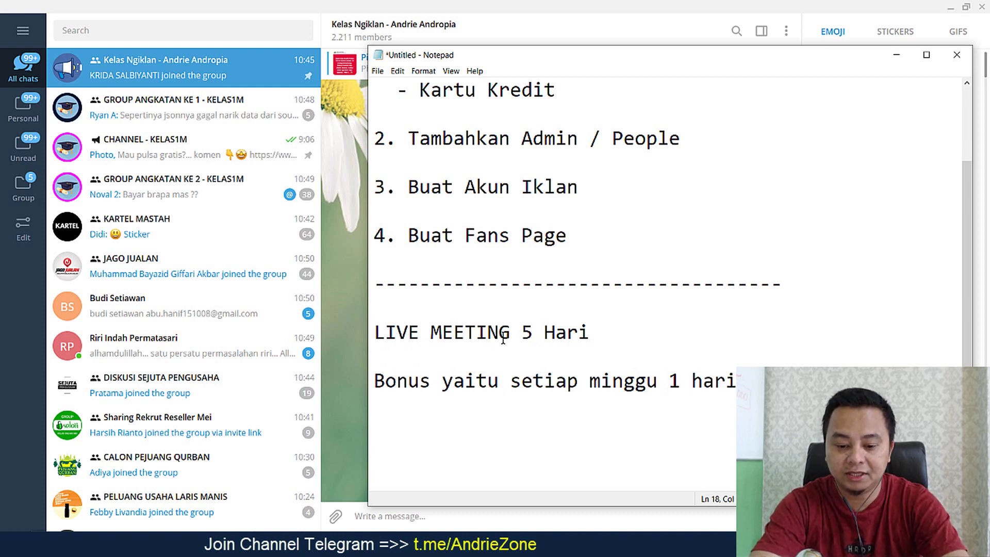
type("LIE")
key("BackSpace")
type("V")
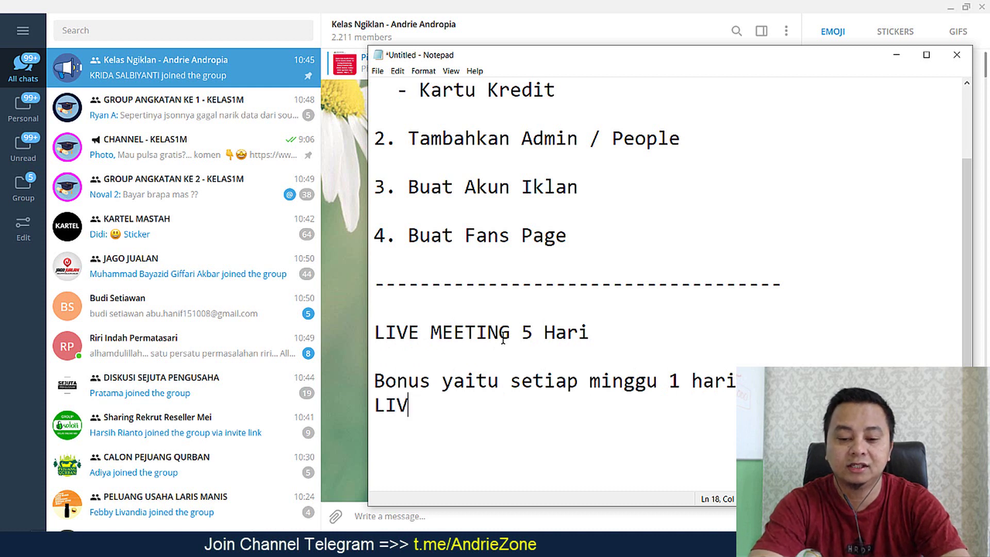
type("E WEETING")
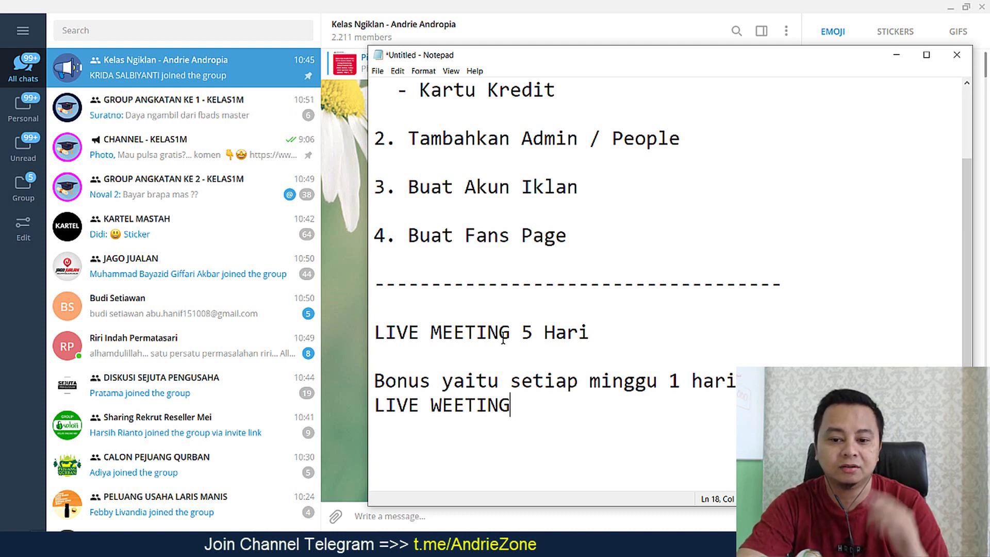
key("Return")
key("Return")
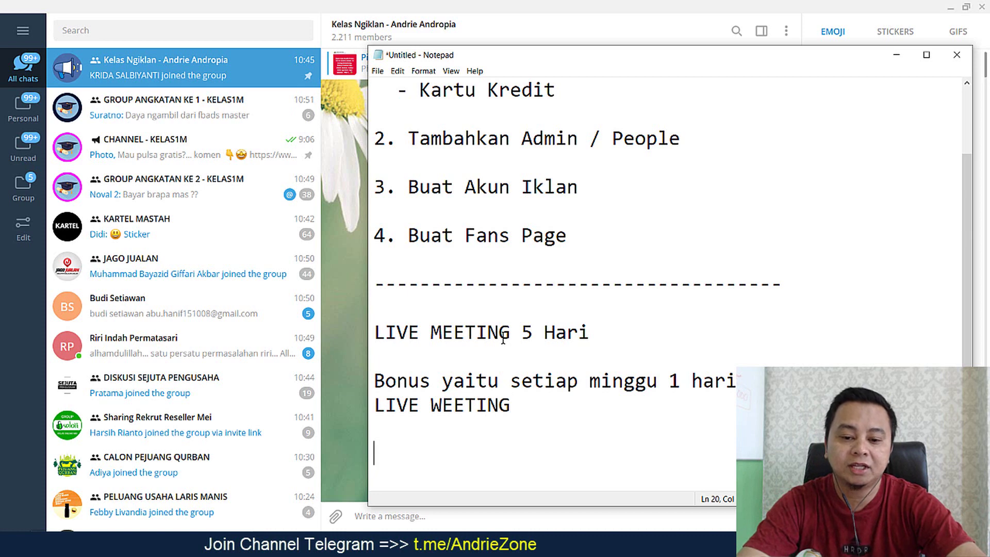
Highlight the "LIVE MEETING 5 Hari" line and the words "1 hari" in the bonus note for emphasis
scroll(503, 339, "down", 3)
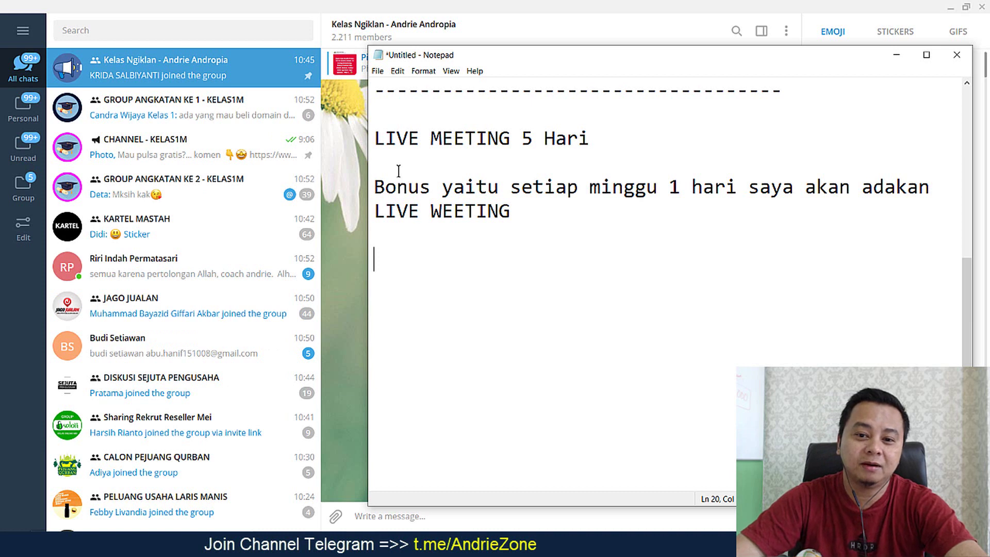
left_click_drag(375, 139, 688, 144)
left_click(687, 144)
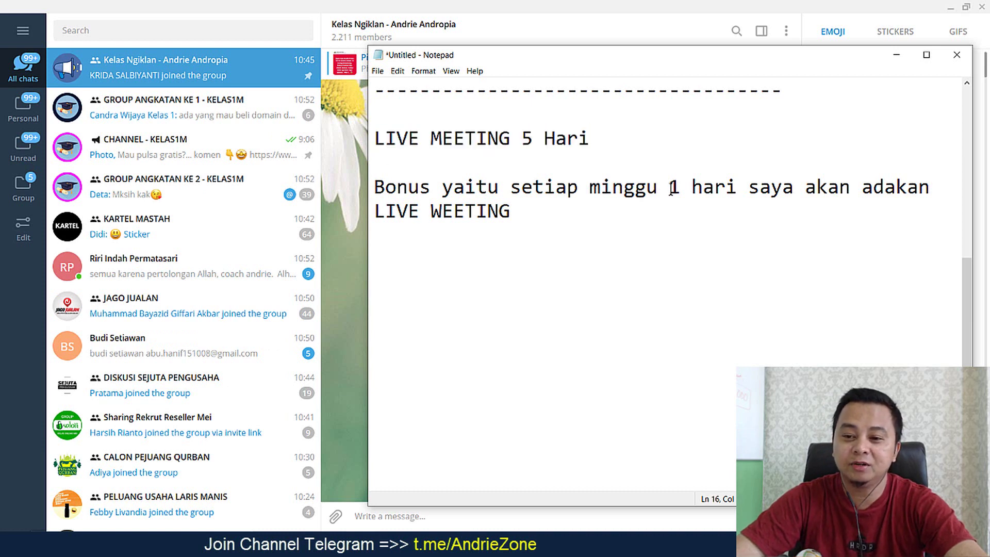
left_click_drag(669, 187, 737, 189)
left_click(673, 215)
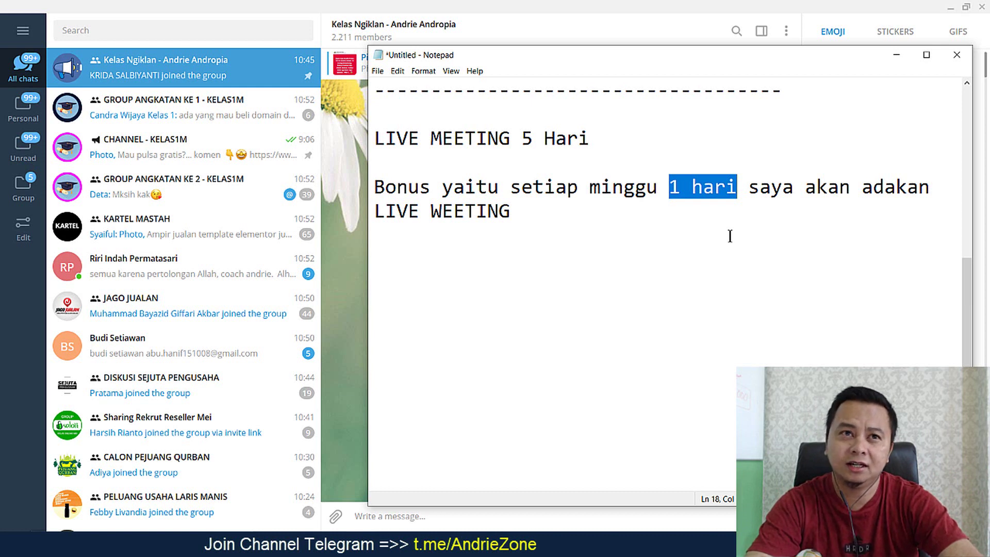
key("Right")
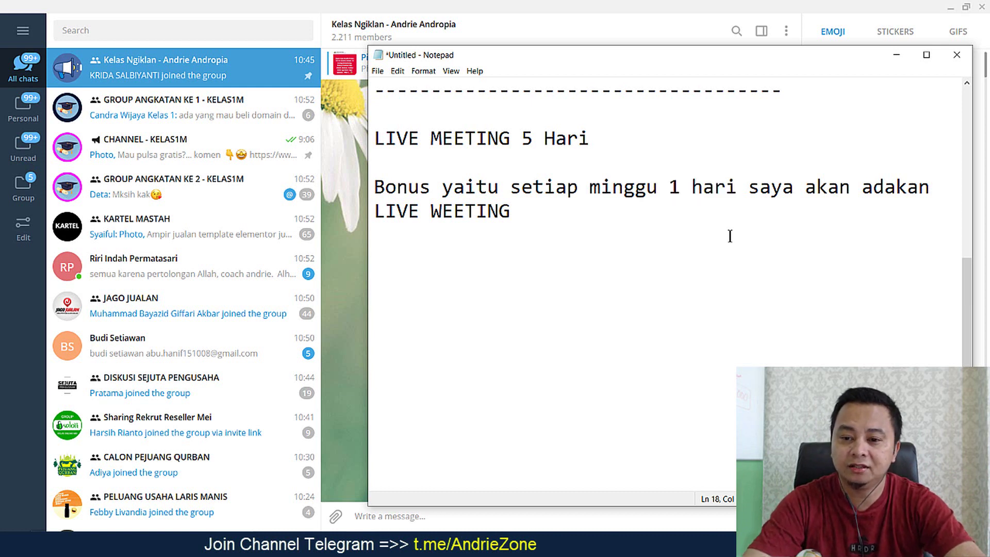
Add the line "7 Juli 2020. hari selasa dibuka!" below the bonus note, separated by a blank line
left_click(693, 209)
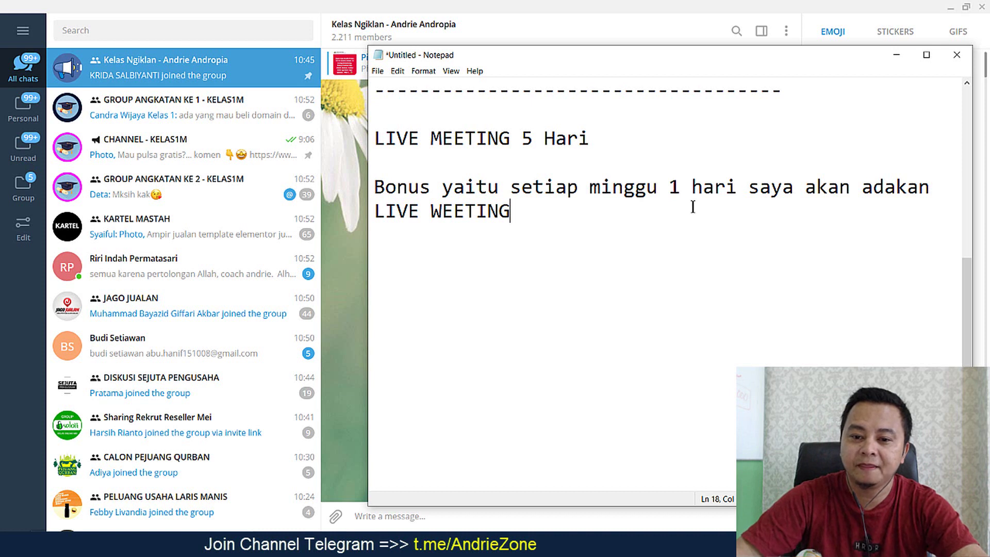
key("Return")
key("Return")
type("7 Ju")
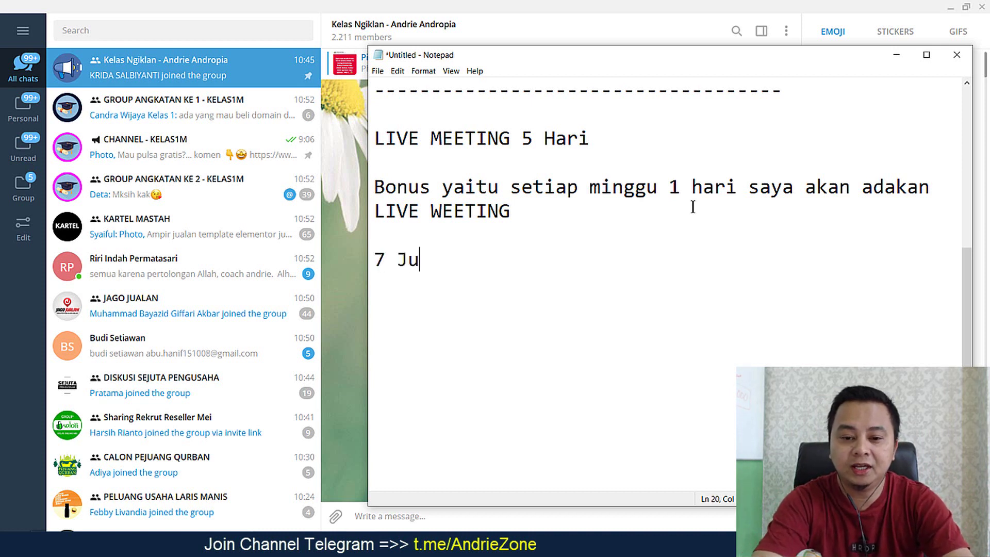
type("li 2020")
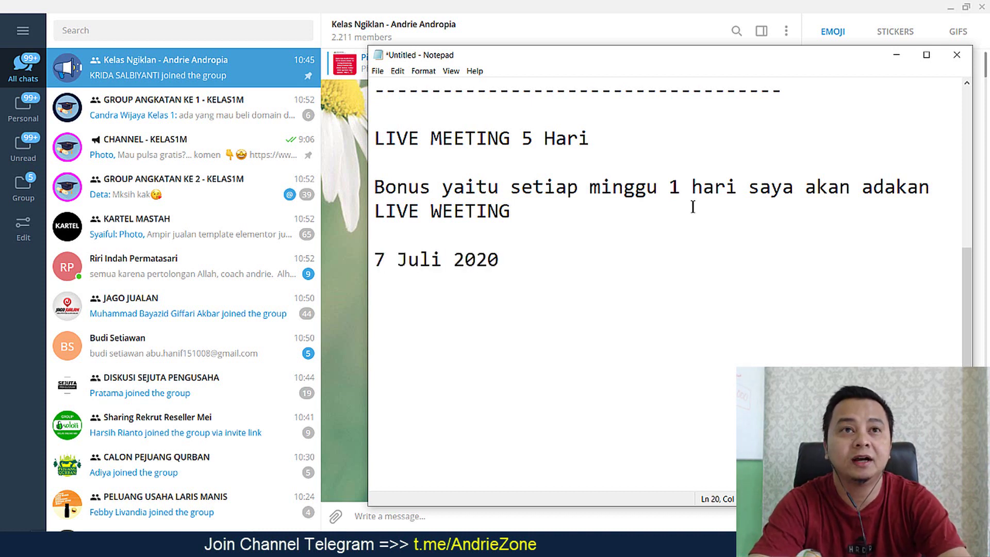
type(". hari")
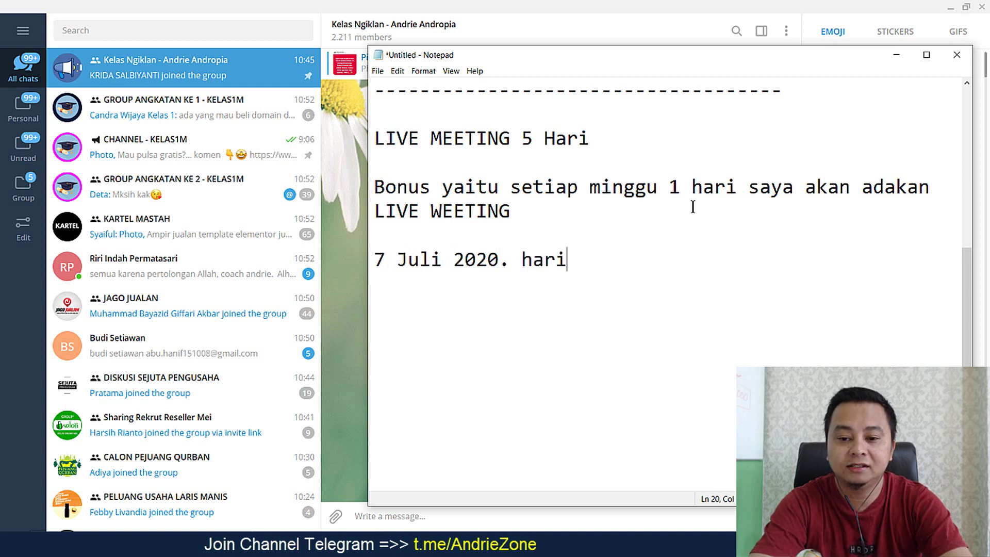
type(" selasa d")
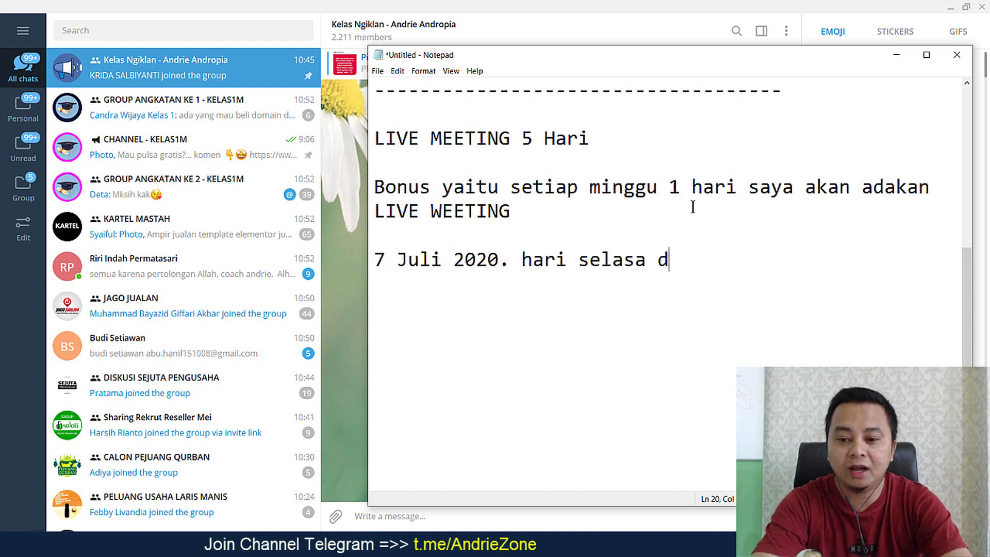
type("ibuka!")
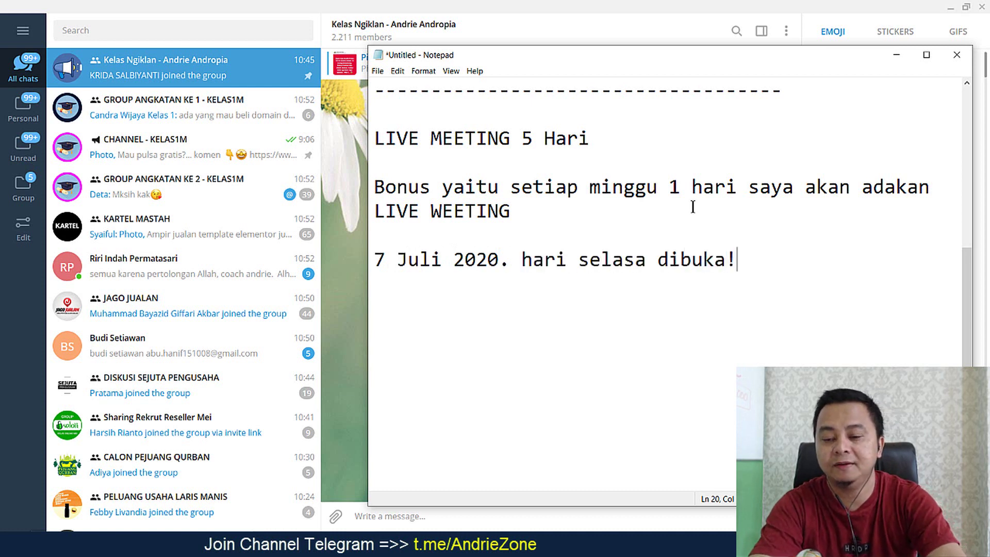
Replace the exclamation mark after "dibuka" with ", hanya 1 hari!"
key("Return")
key("Return")
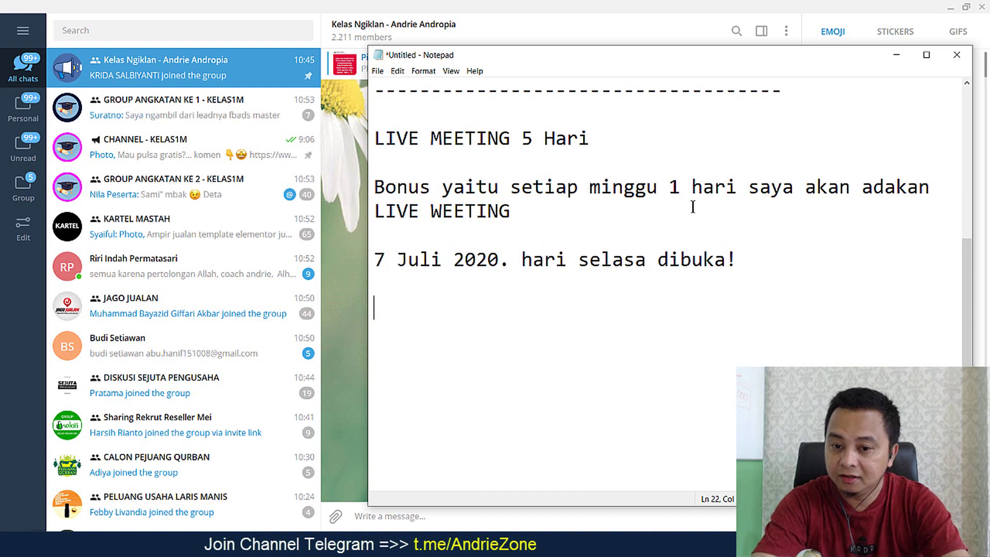
key("BackSpace")
key("BackSpace")
key("BackSpace")
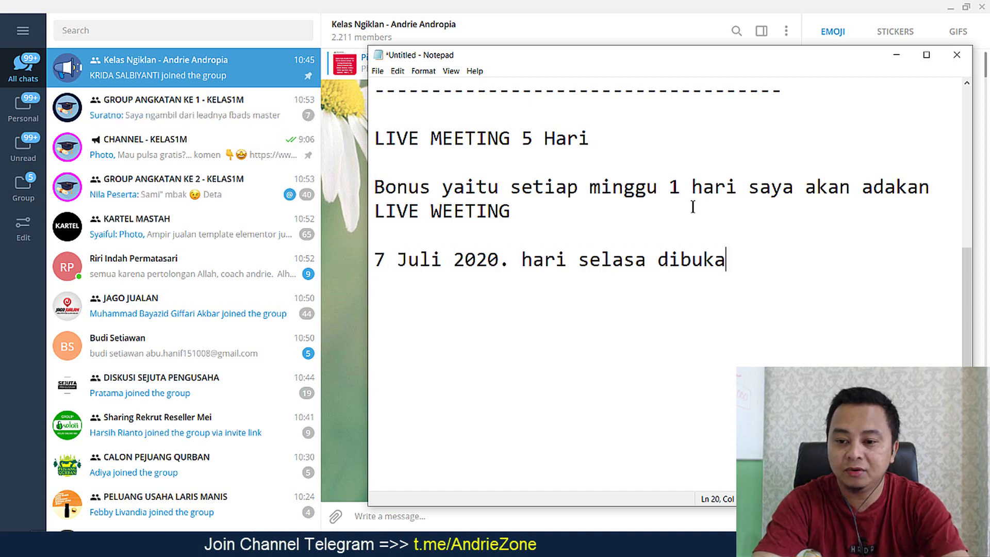
type(", hanya 1 hari!")
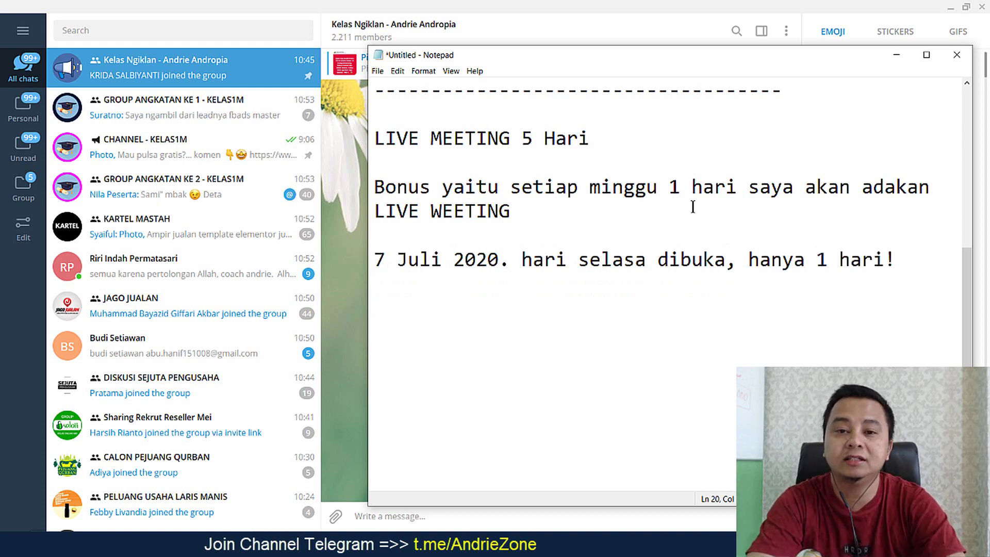
Write "Harga 1 juta rupiah. Tetapi karena ini Angkatan Ke-1" two lines below the opening date note
key("Return")
key("Return")
type("Harga")
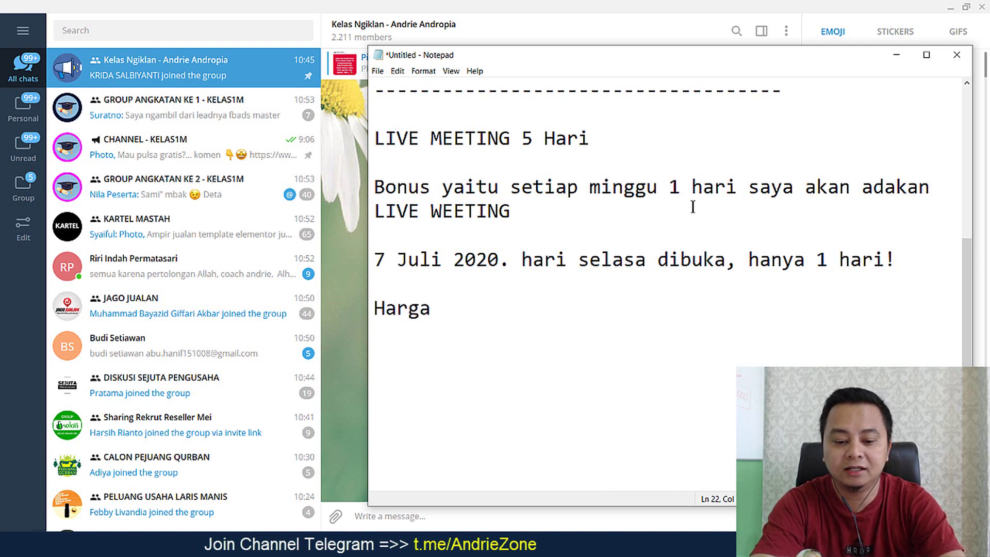
type(" 1 juta rup")
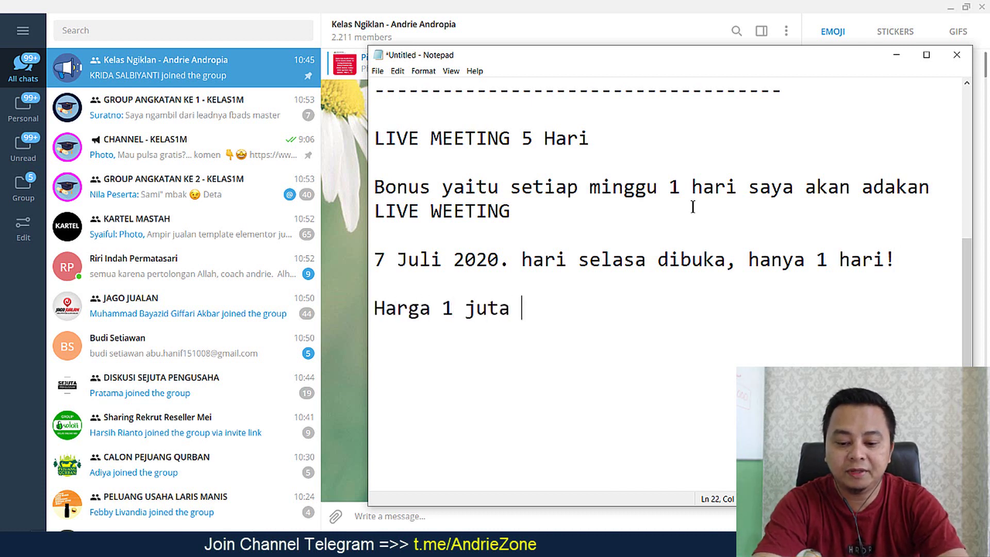
type("iah")
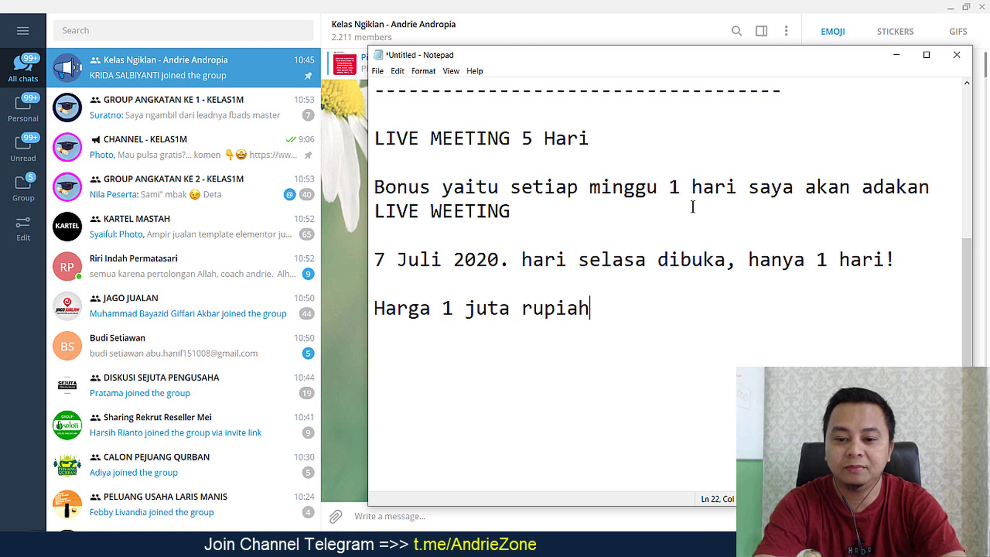
type(". T")
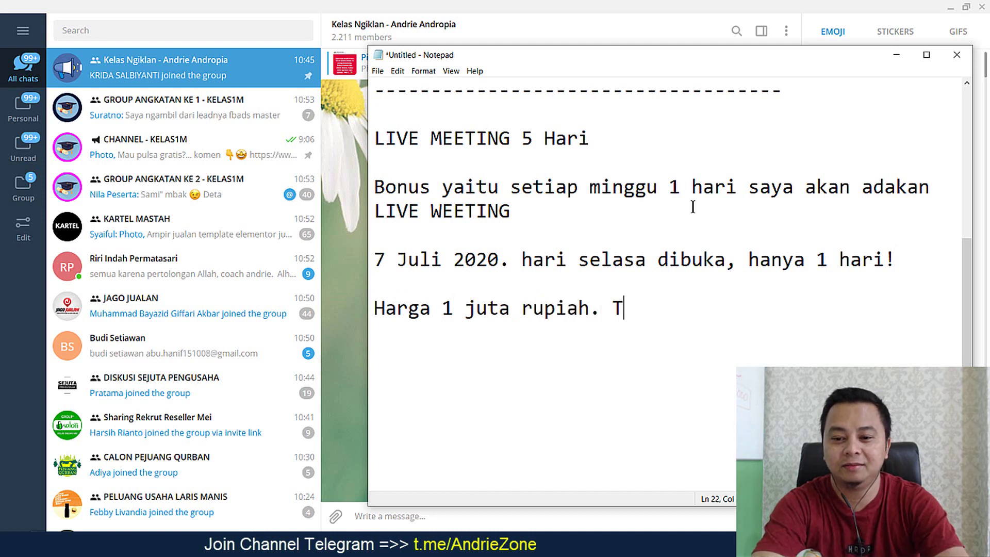
type("etapi kare")
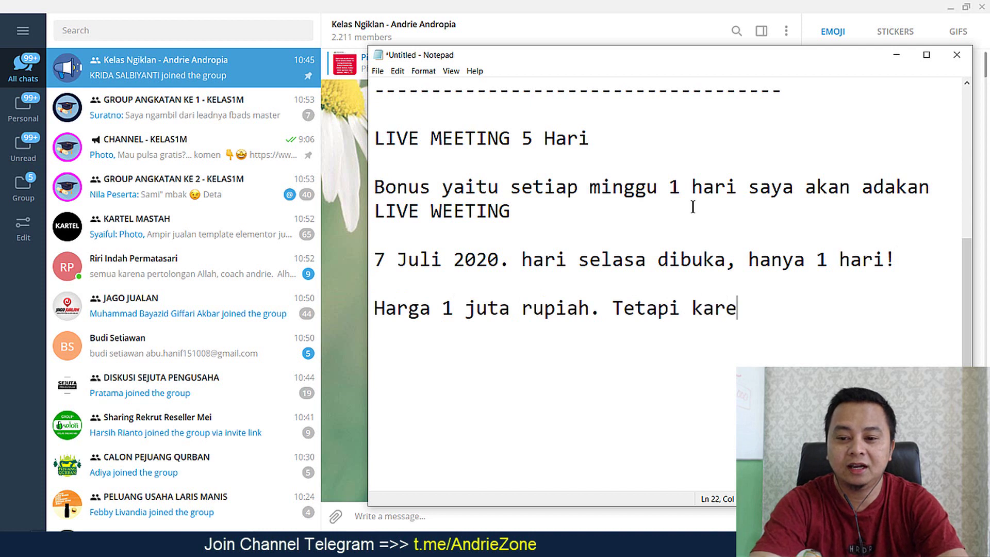
type("na ini Angkatan ")
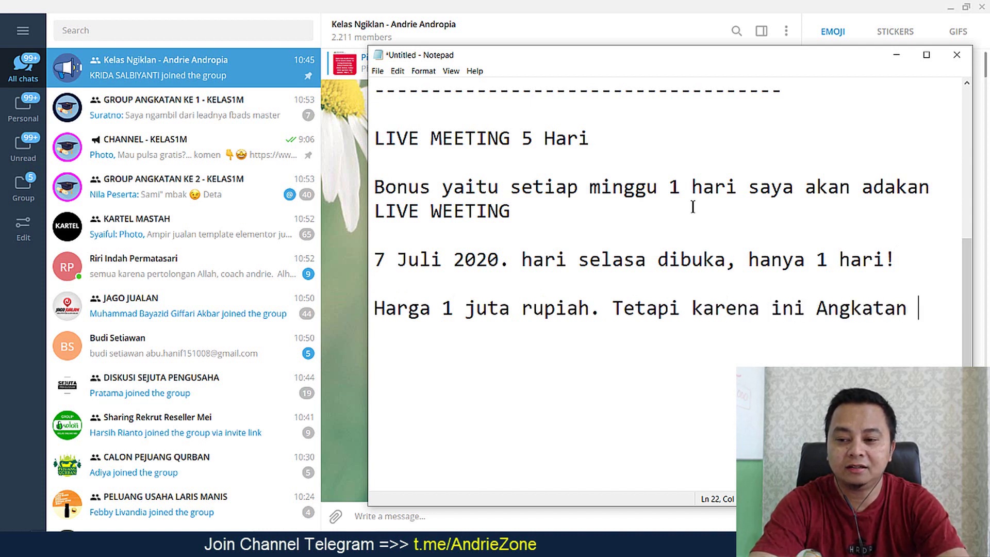
type("Ke-1")
Continue the price sentence after "Ke-1" with "maka saya kasih diskon 61%. menjadi"
key("Return")
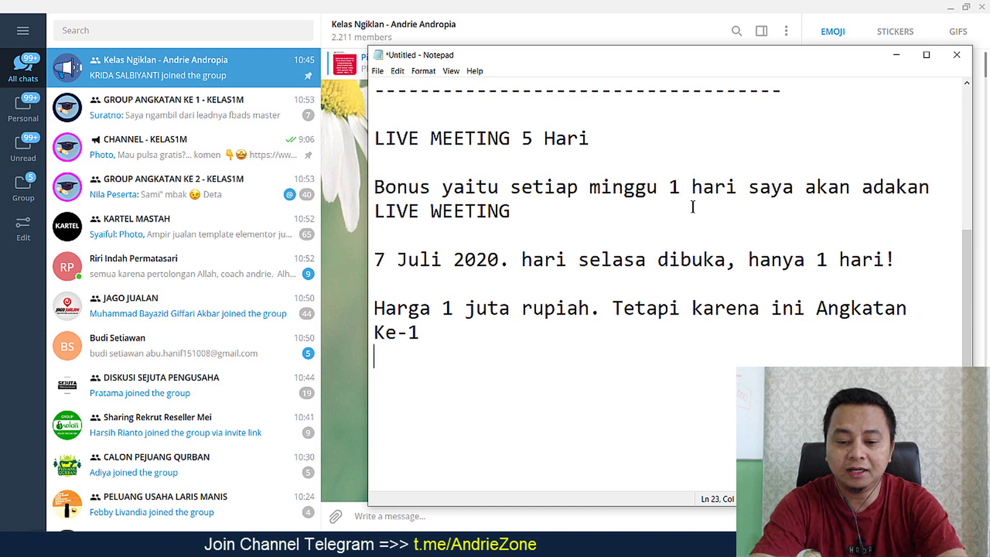
type("aa")
key("BackSpace")
key("BackSpace")
key("BackSpace")
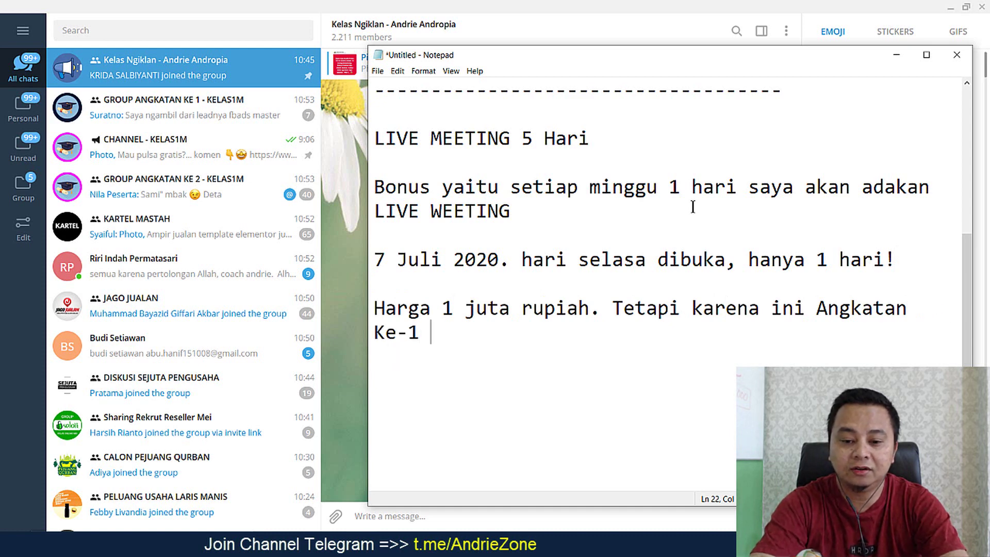
type("maka saya kasih")
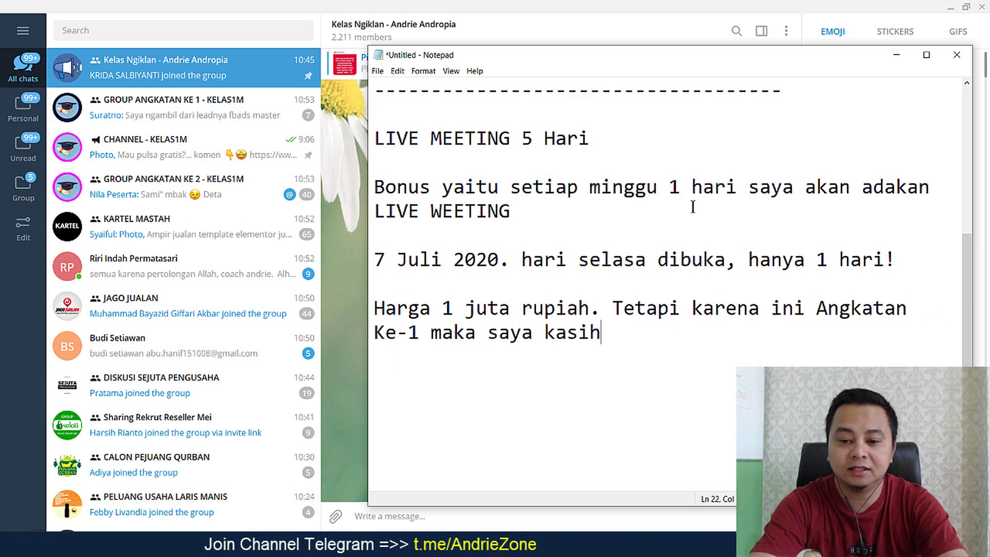
type(" diskon ")
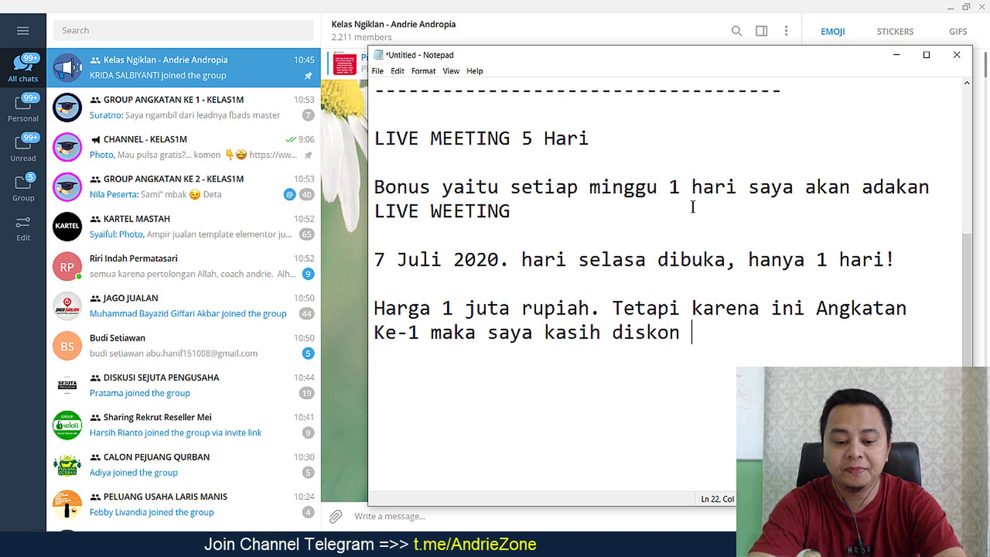
type("61")
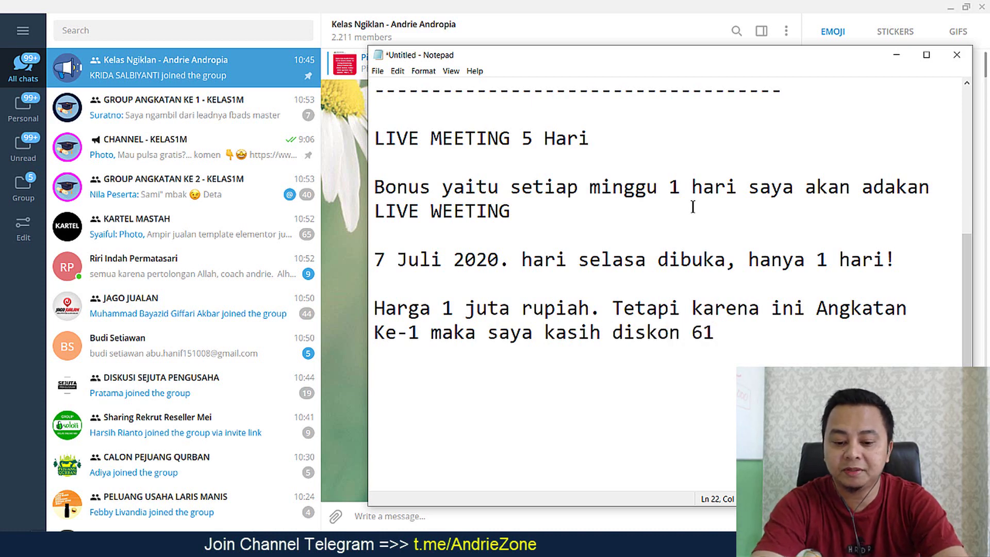
type("%")
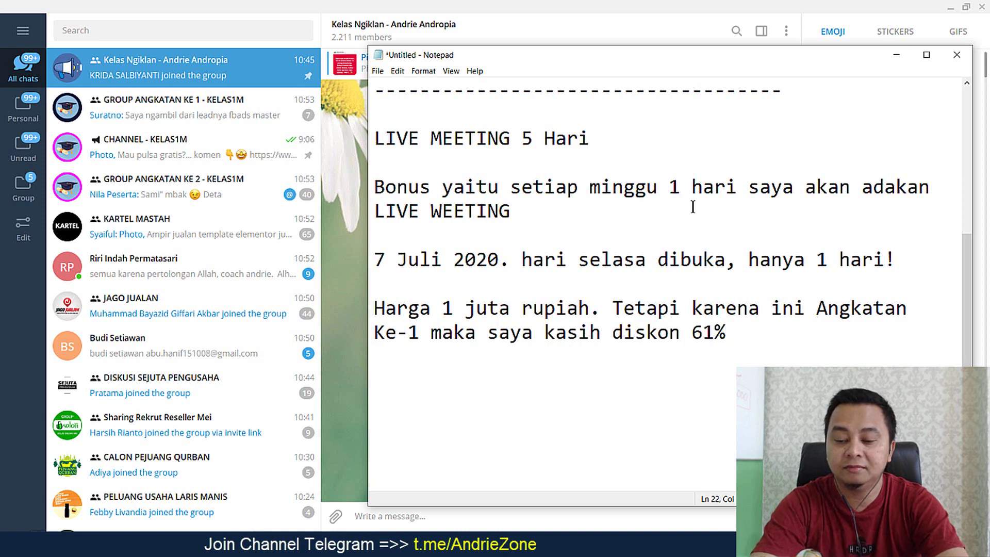
type(". menjadi")
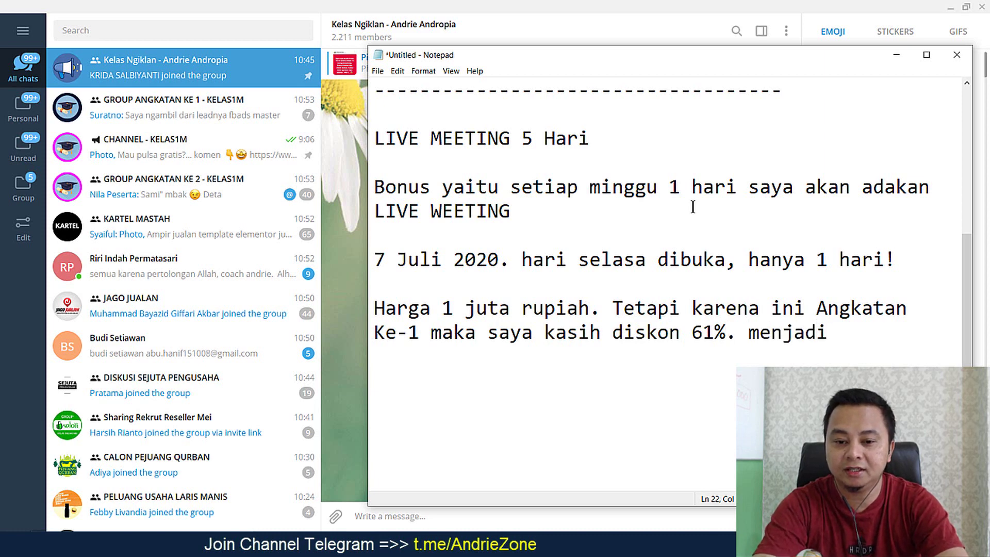
Write the discount calculation "Rp.1.000.000 x 61% =" two lines below the price sentence
key("Return")
key("Return")
type("1")
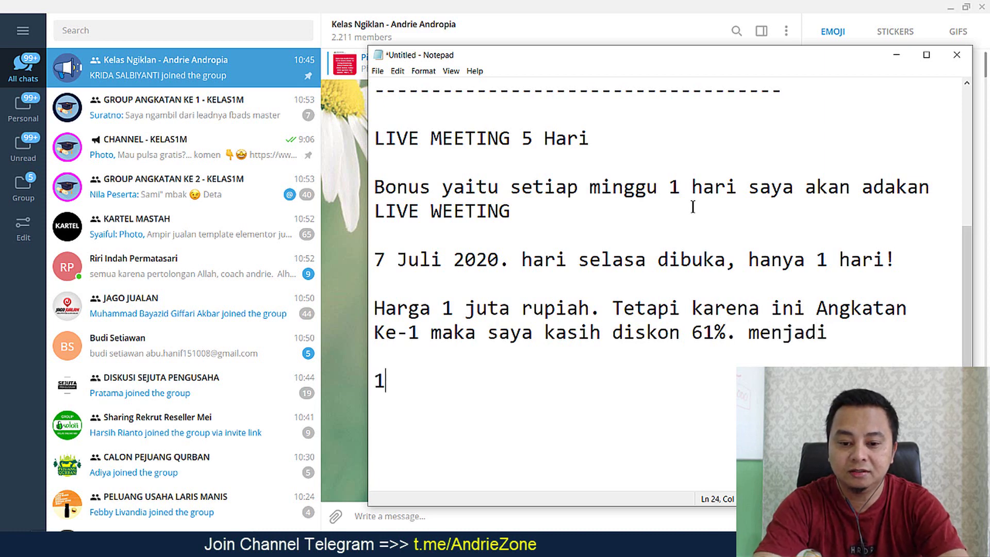
type("Rp")
key("BackSpace")
key("BackSpace")
key("BackSpace")
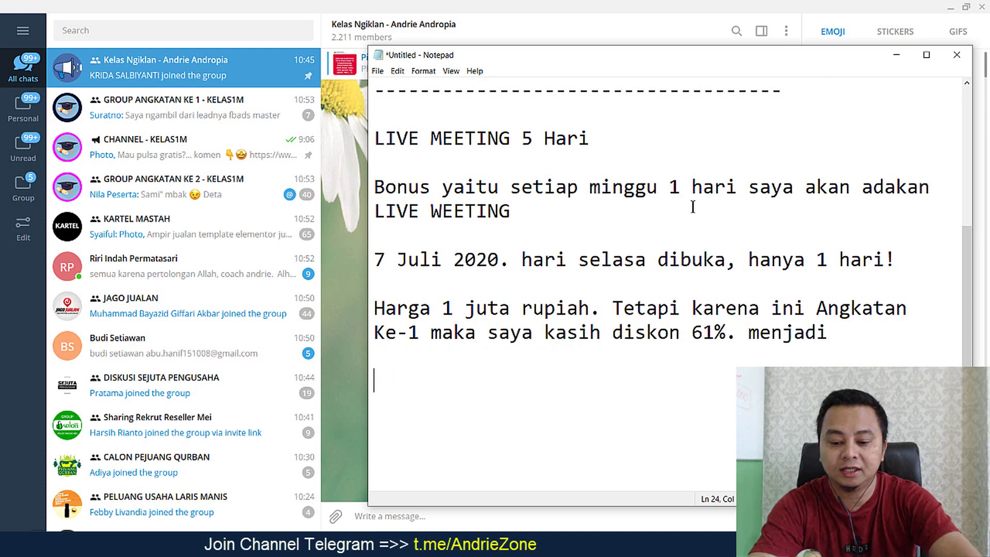
type("Rp.100")
key("BackSpace")
key("BackSpace")
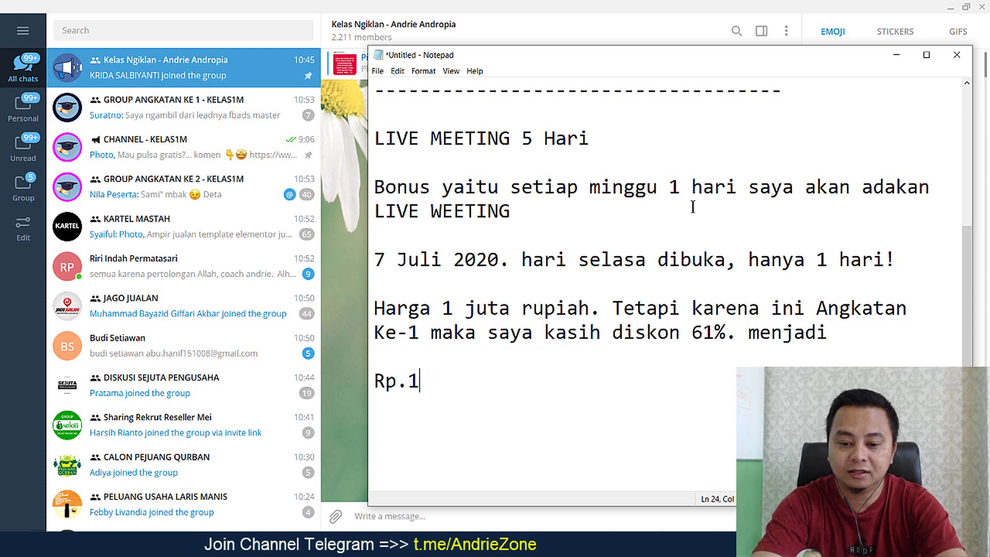
type(".000.000")
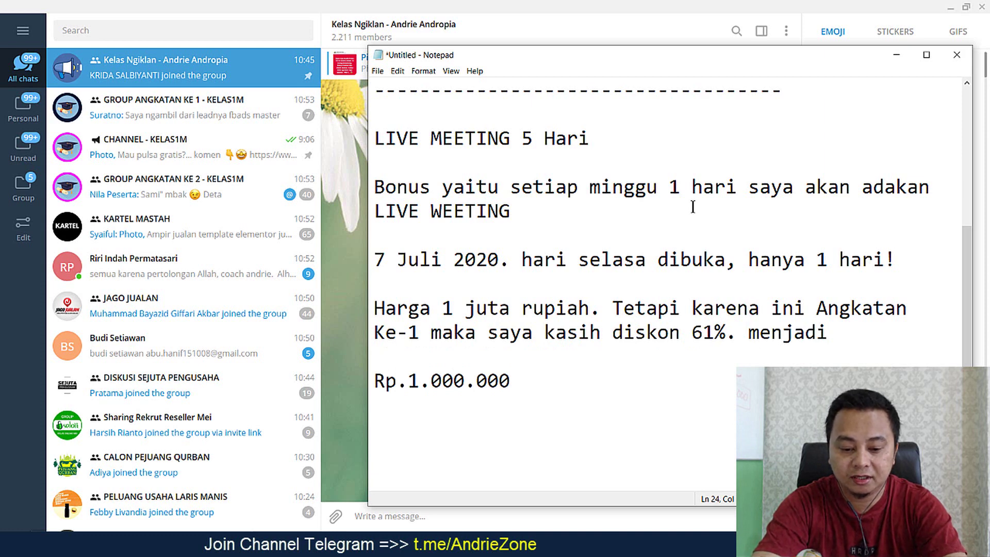
type(" x ")
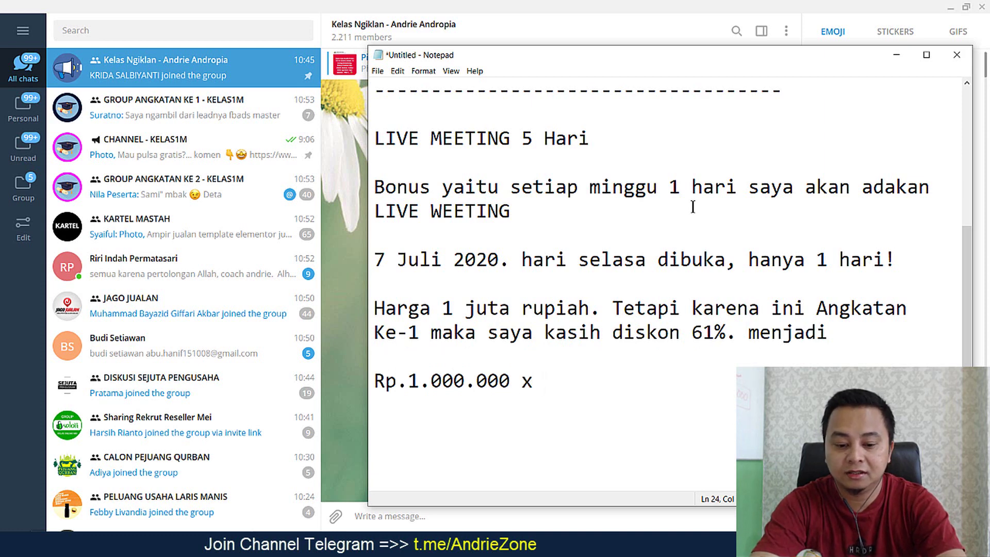
type("61")
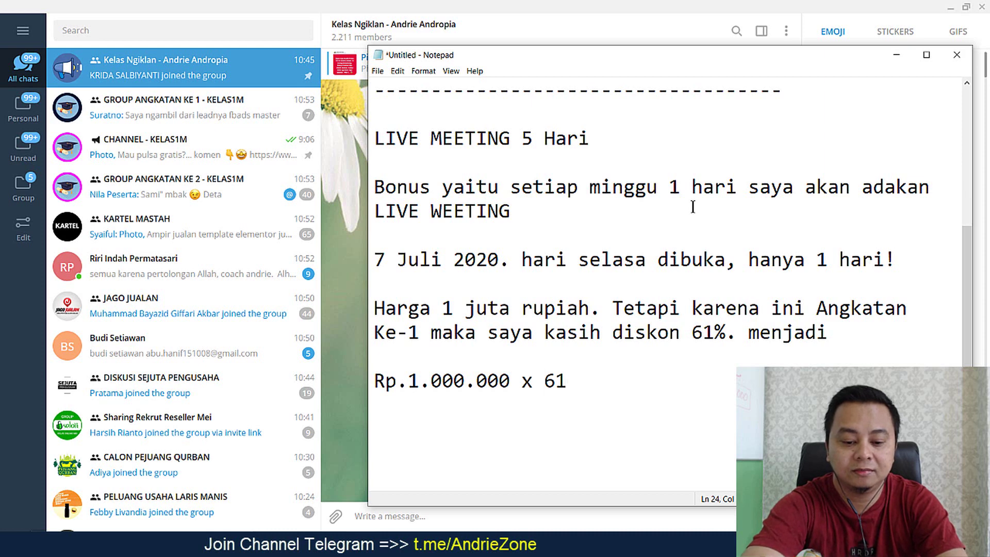
type("% =")
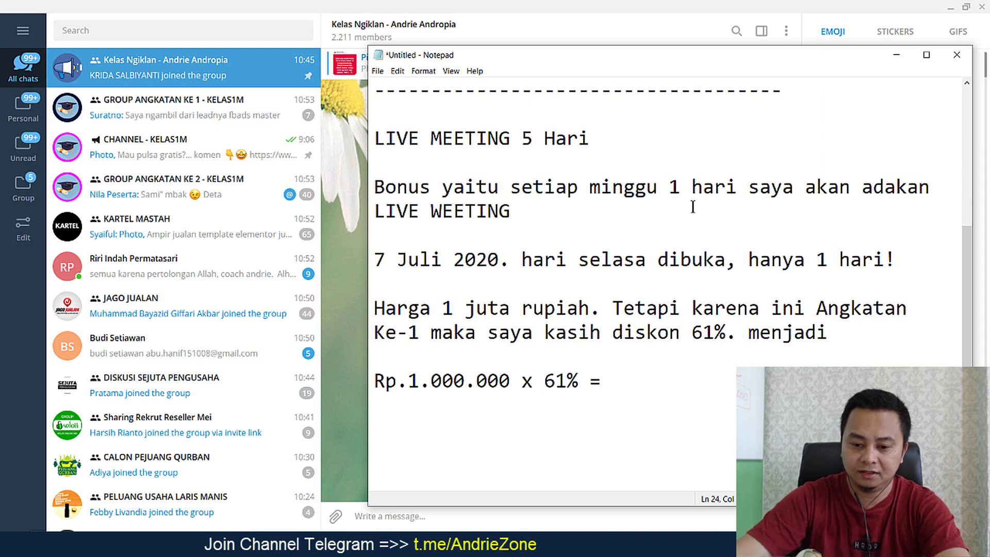
Open Calculator and multiply 1.000.000 by 0,61 to work out the discount amount
left_click(460, 546)
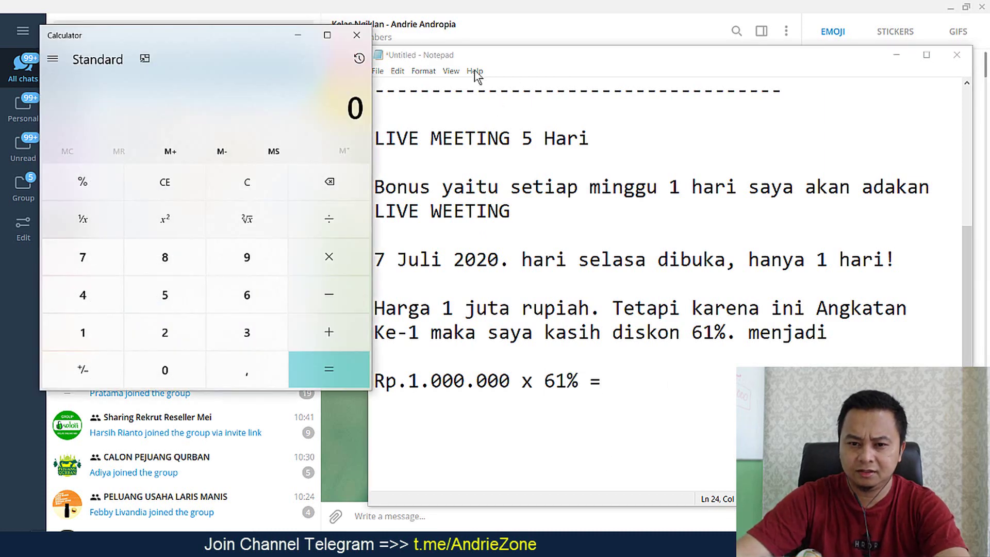
left_click(52, 330)
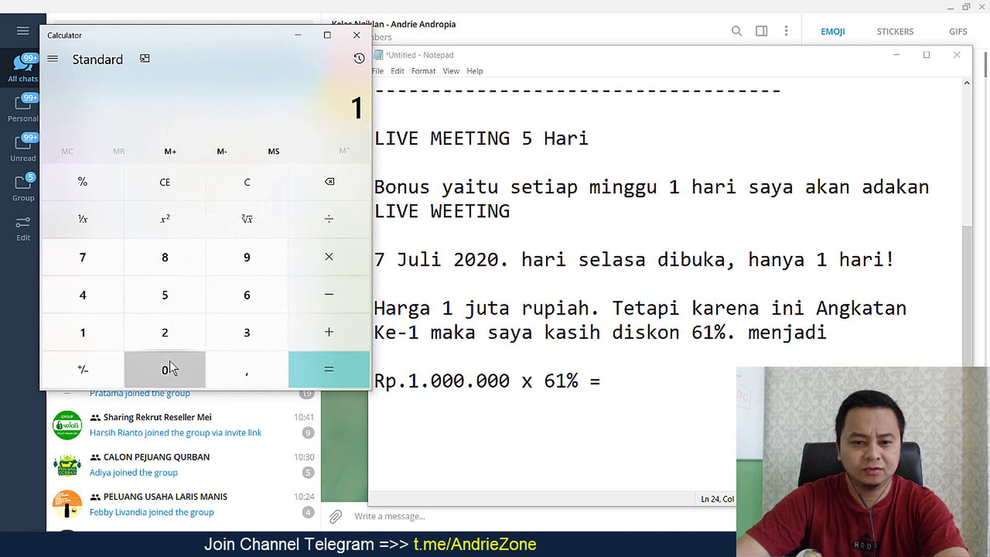
left_click(170, 367)
left_click(170, 367)
left_click(171, 368)
left_click(170, 367)
left_click(170, 367)
left_click(170, 368)
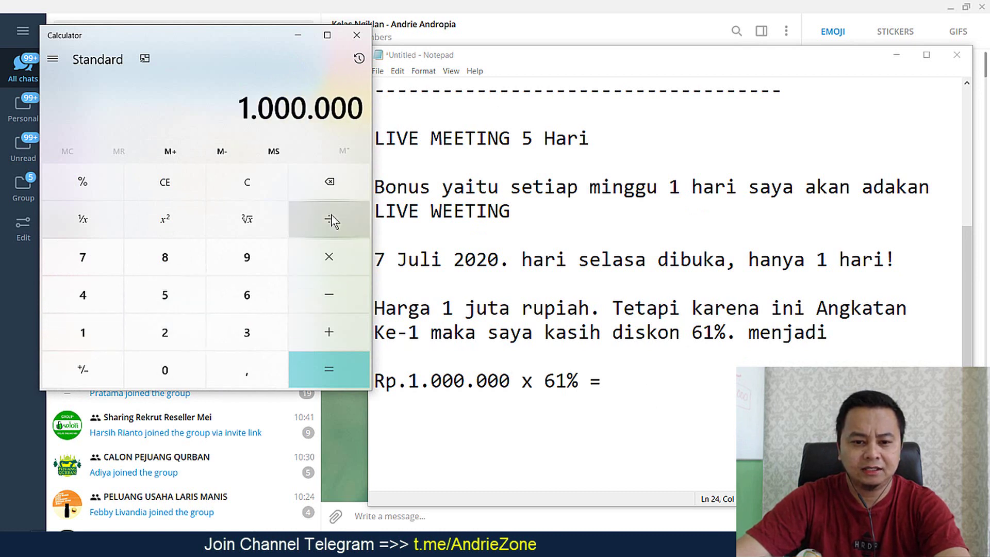
left_click(329, 256)
left_click(243, 368)
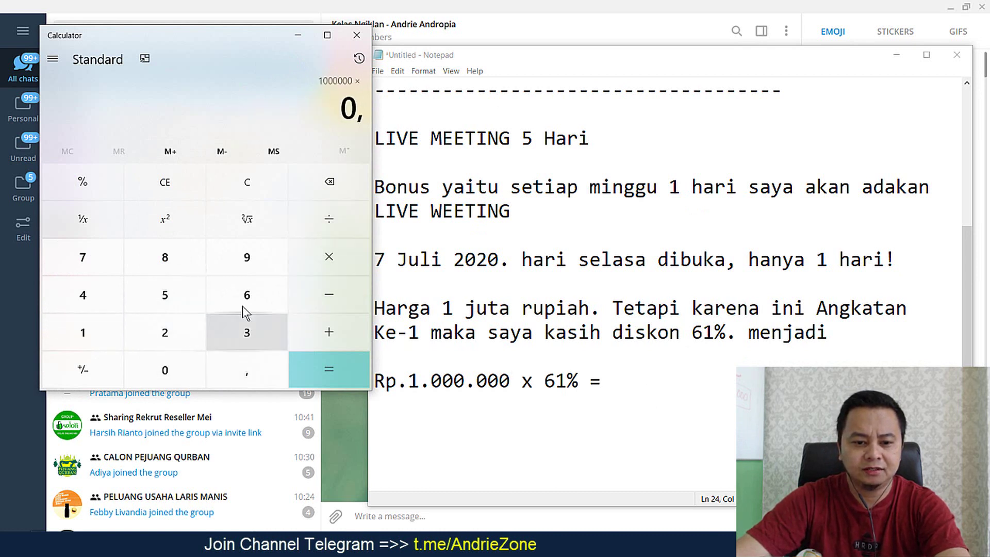
left_click(243, 303)
left_click(83, 332)
left_click(329, 370)
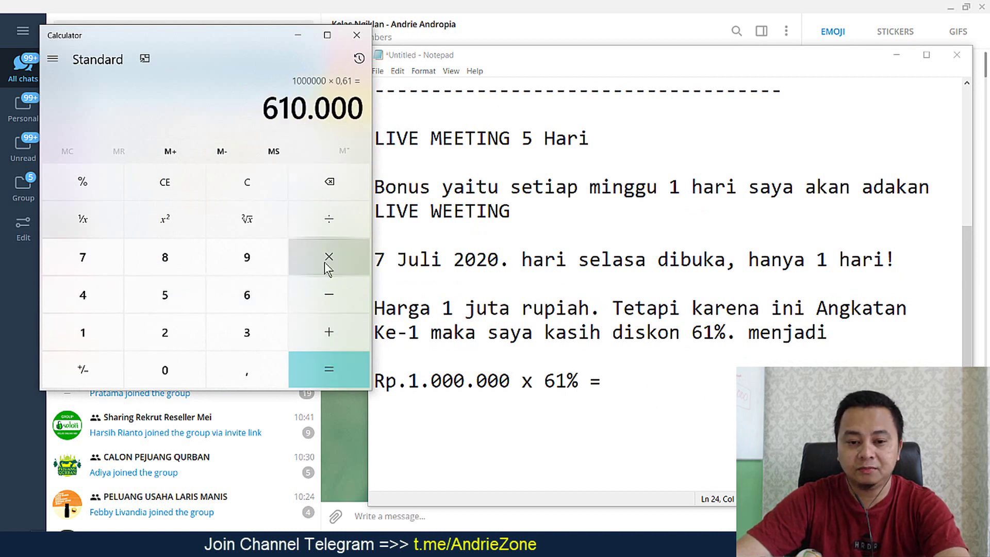
Subtract 1.000.000 from the multiplication result to get the difference between the discount and full price
left_click(334, 299)
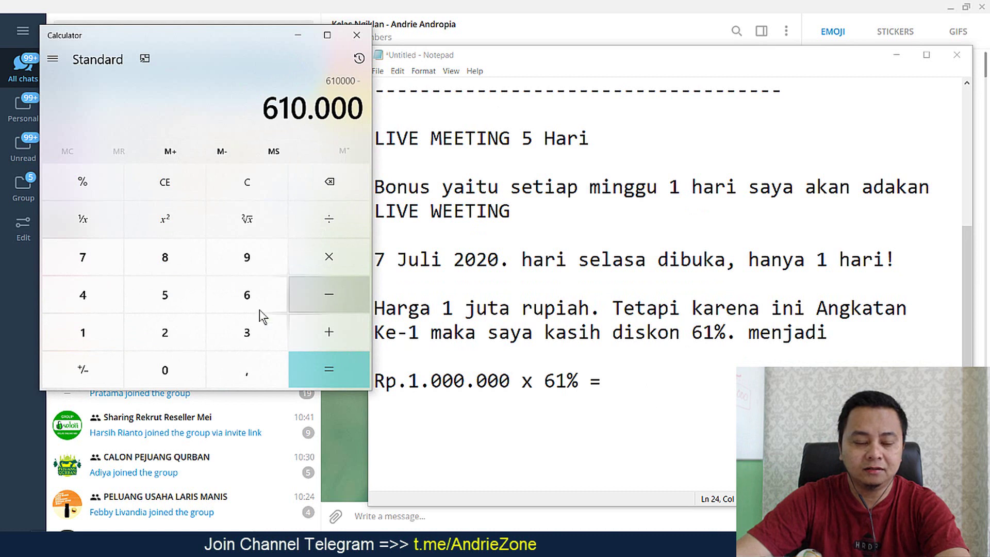
left_click(84, 333)
left_click(177, 362)
left_click(178, 362)
left_click(177, 362)
left_click(177, 362)
left_click(178, 362)
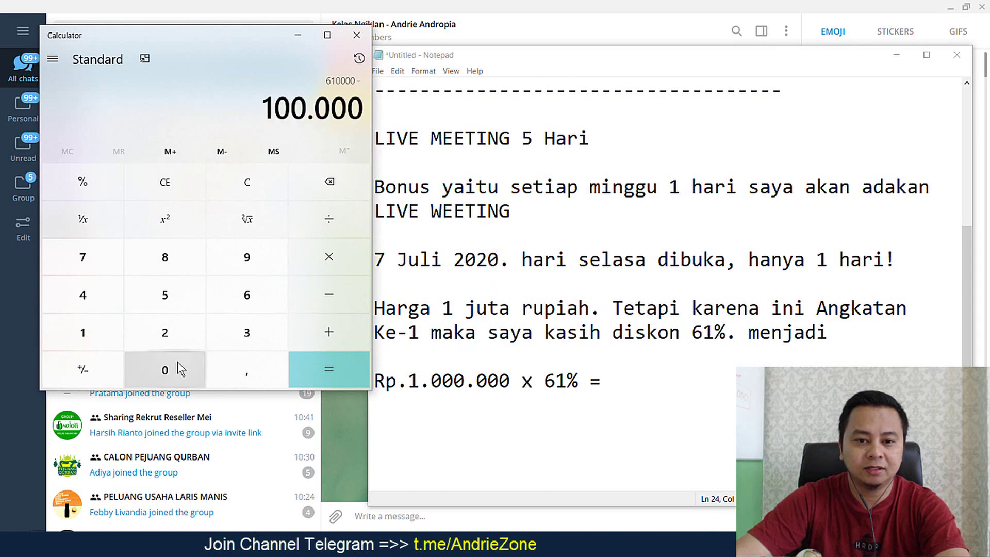
left_click(178, 362)
left_click(356, 370)
Complete the discount calculation in the Notepad notes with "Rp.390.000" and close Calculator
left_click(678, 379)
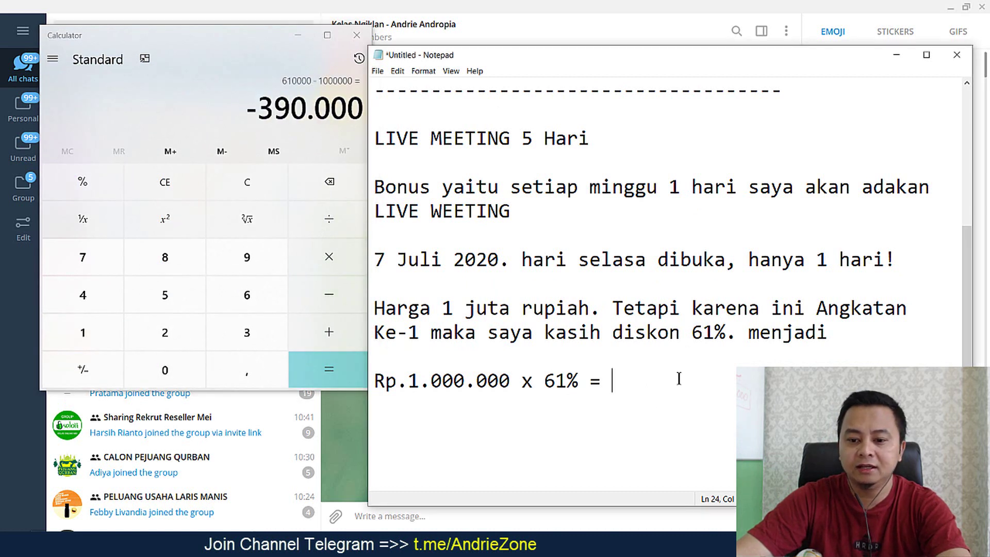
type("Rp.")
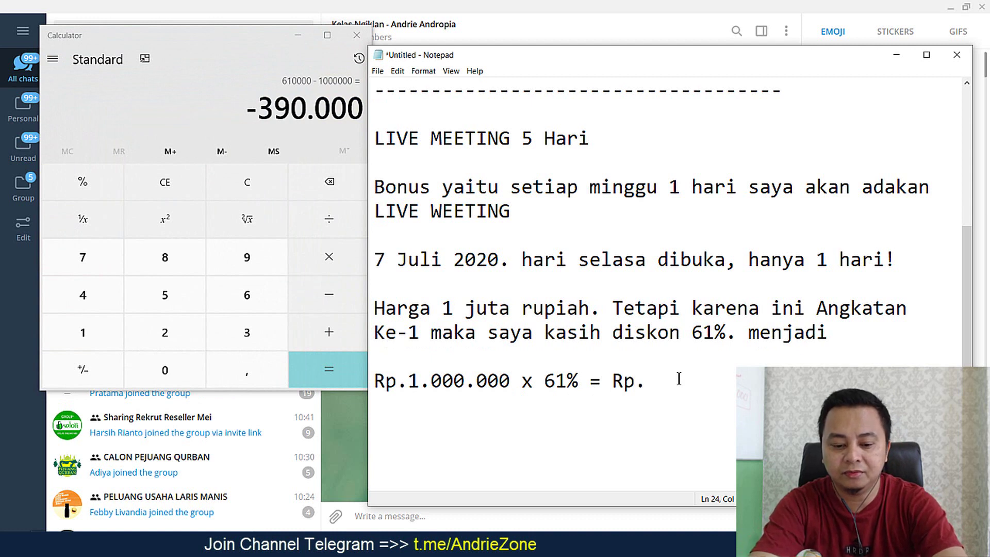
type("390")
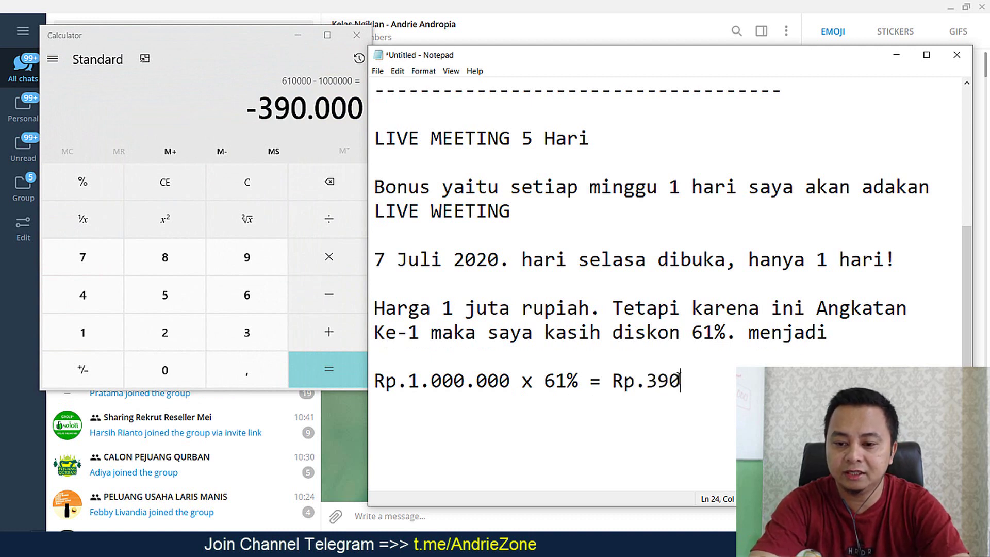
type(".000")
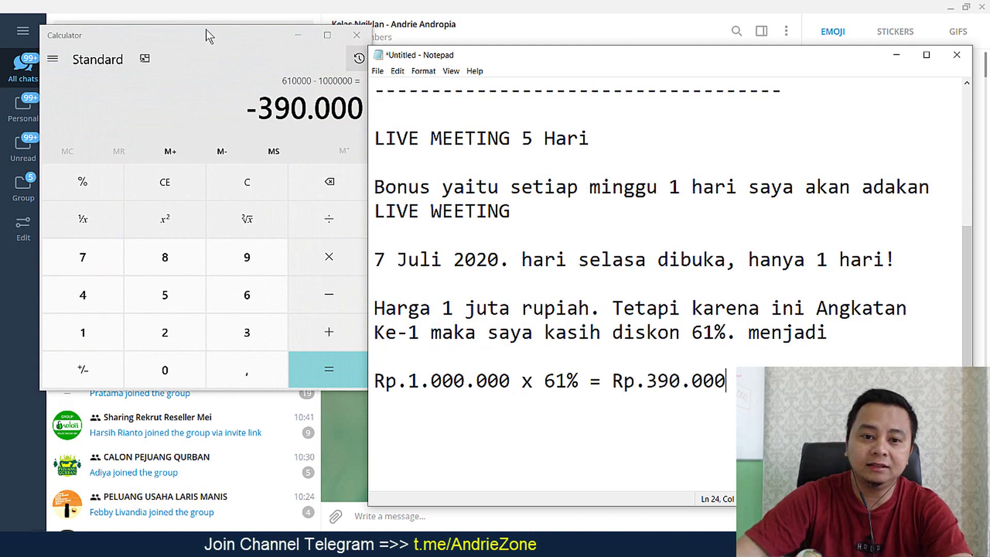
left_click(356, 35)
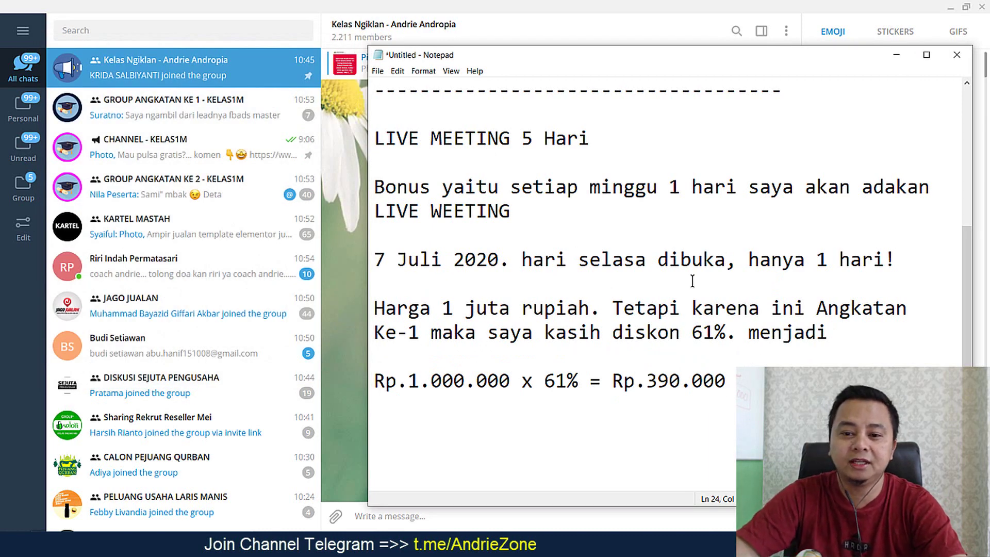
Highlight the live meeting duration, the weekly bonus sentence and "hanya 1 hari!" in turn for review
left_click_drag(512, 139, 636, 138)
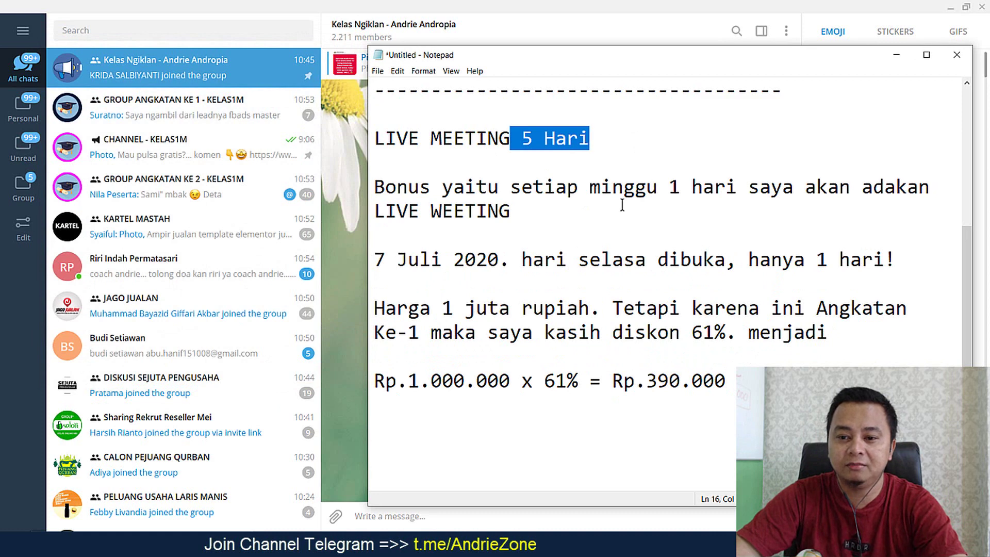
left_click_drag(566, 212, 368, 190)
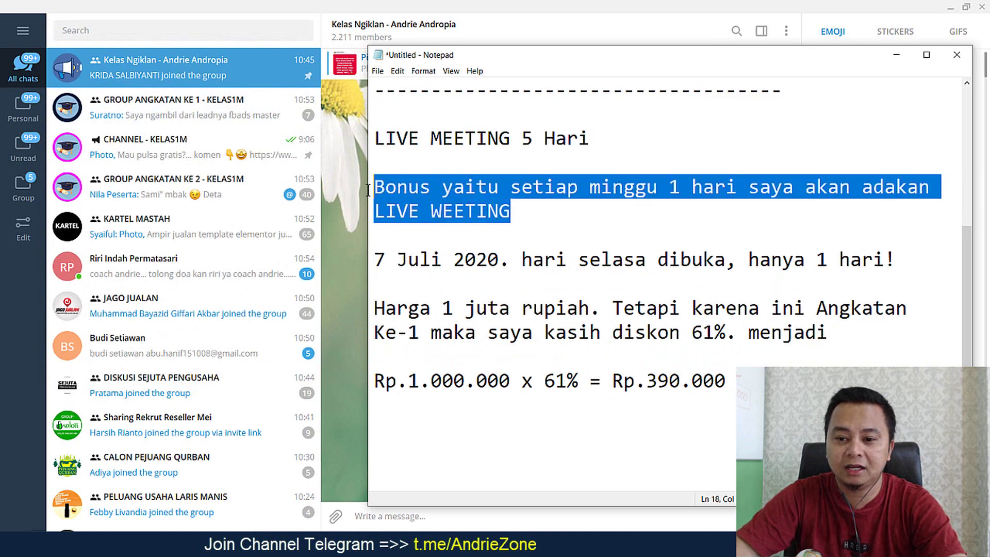
left_click(548, 233)
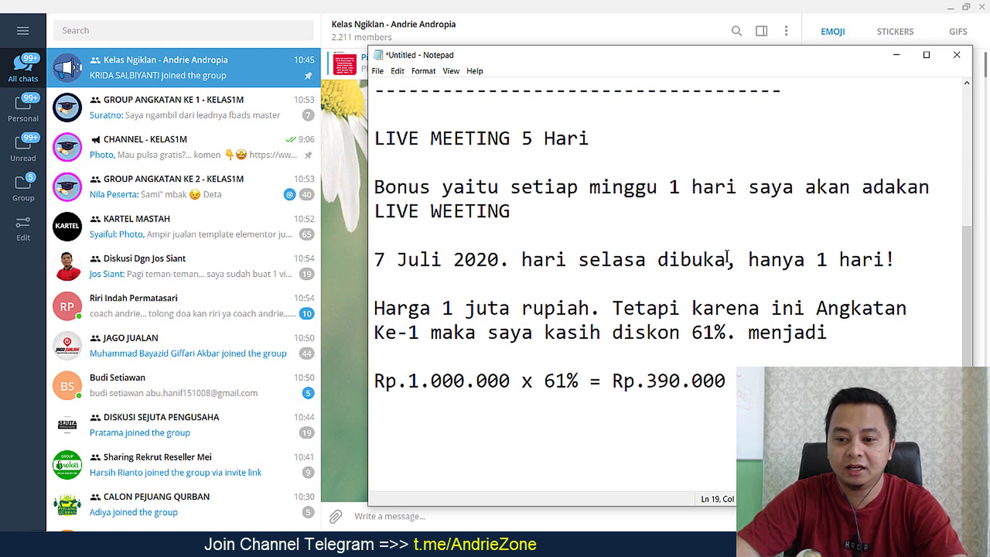
left_click_drag(748, 260, 909, 266)
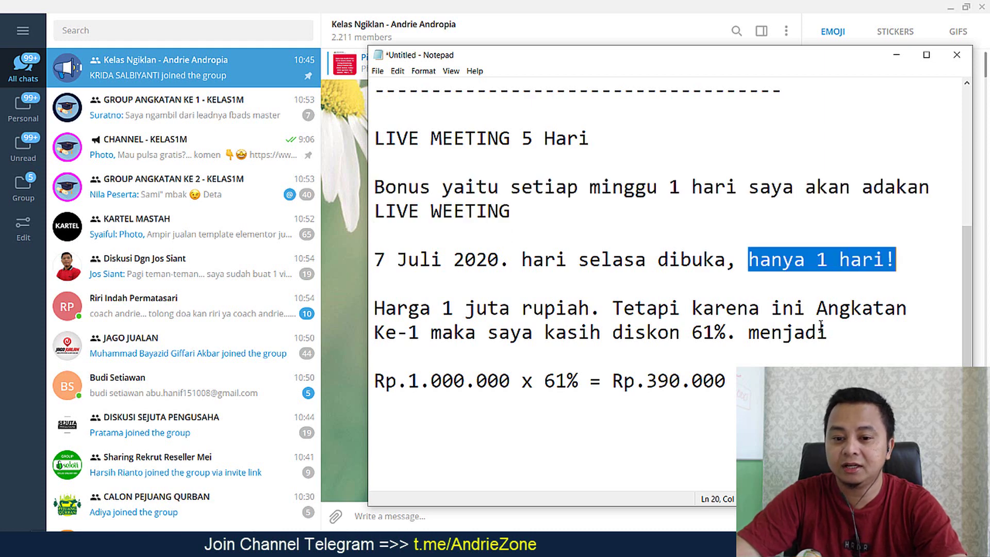
Write "Angkatan ke-2 harga NAIK!" two lines below the discount calculation
key("ctrl+End")
key("Return")
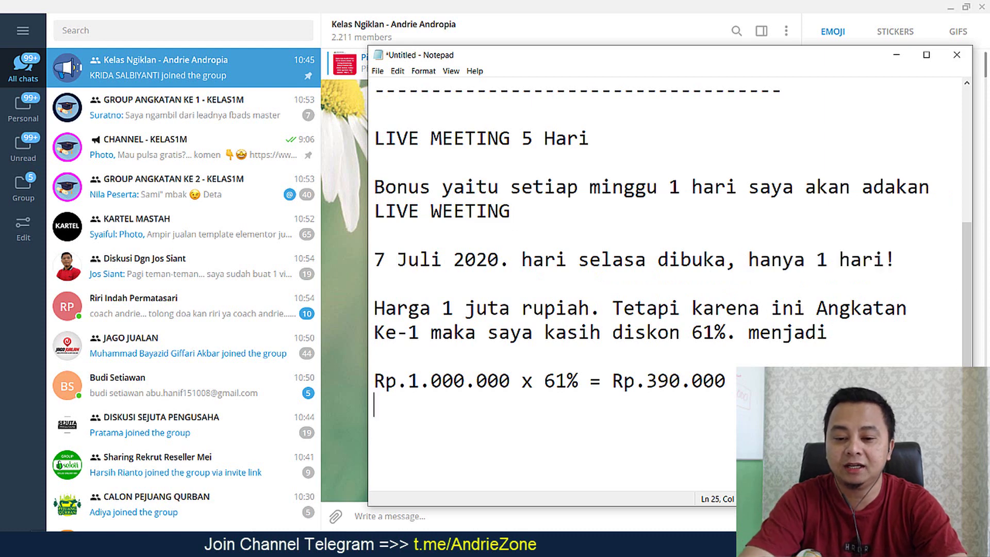
key("Return")
type("Angkatan")
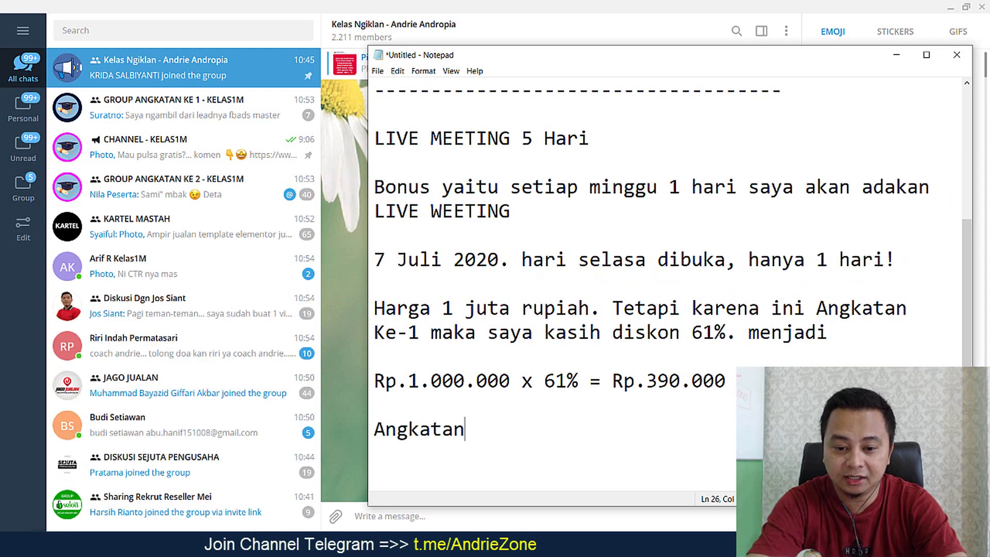
type(" ke")
type("-2")
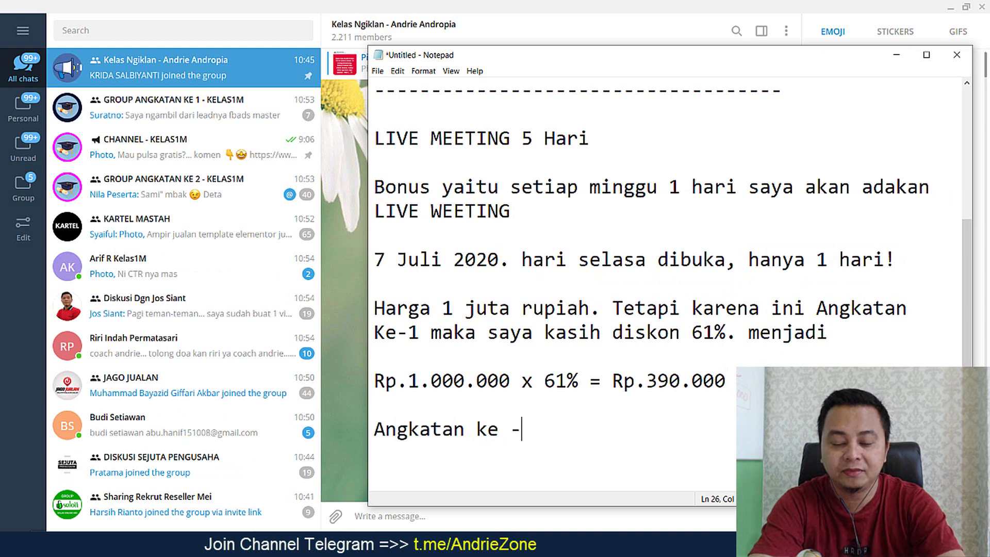
key("BackSpace")
key("BackSpace")
key("BackSpace")
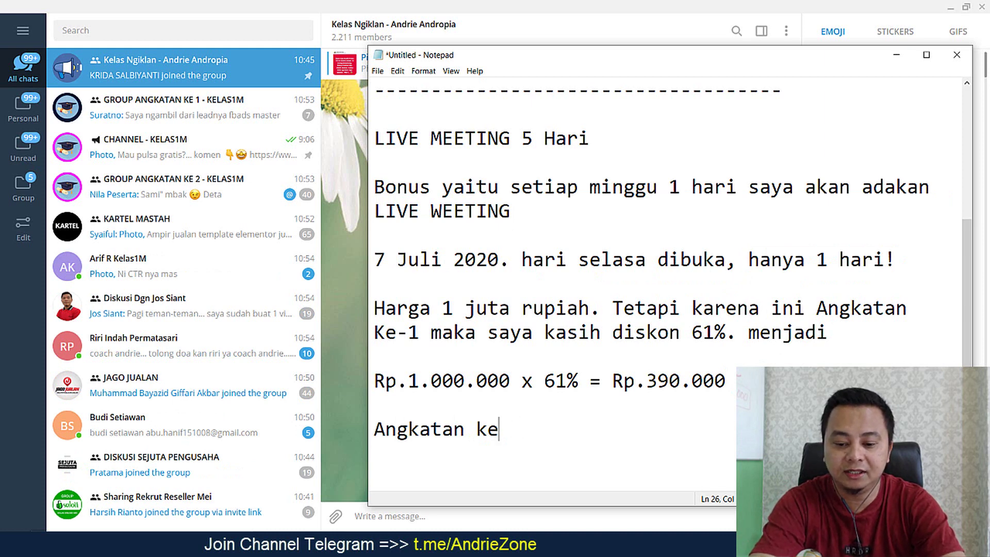
type("-2 harga ")
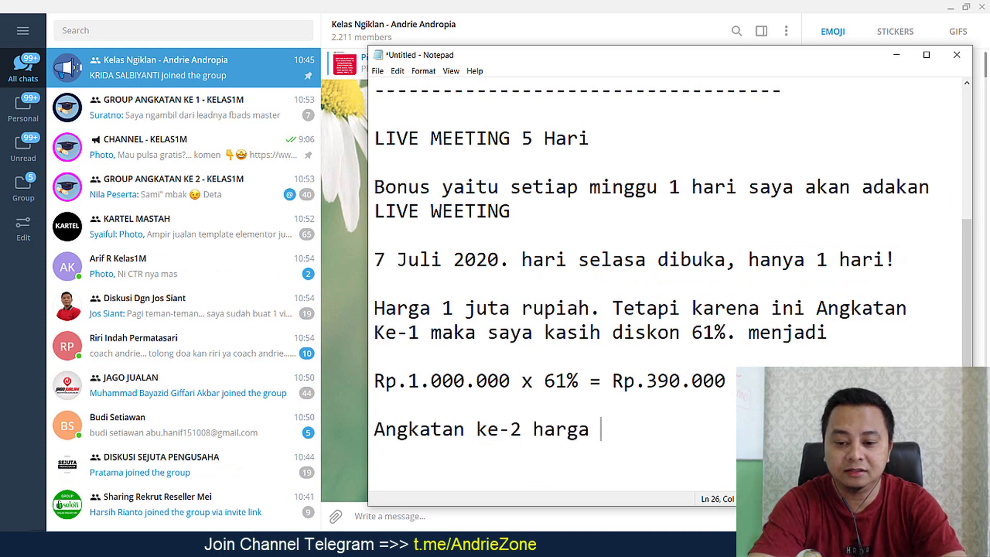
type("NAIK!")
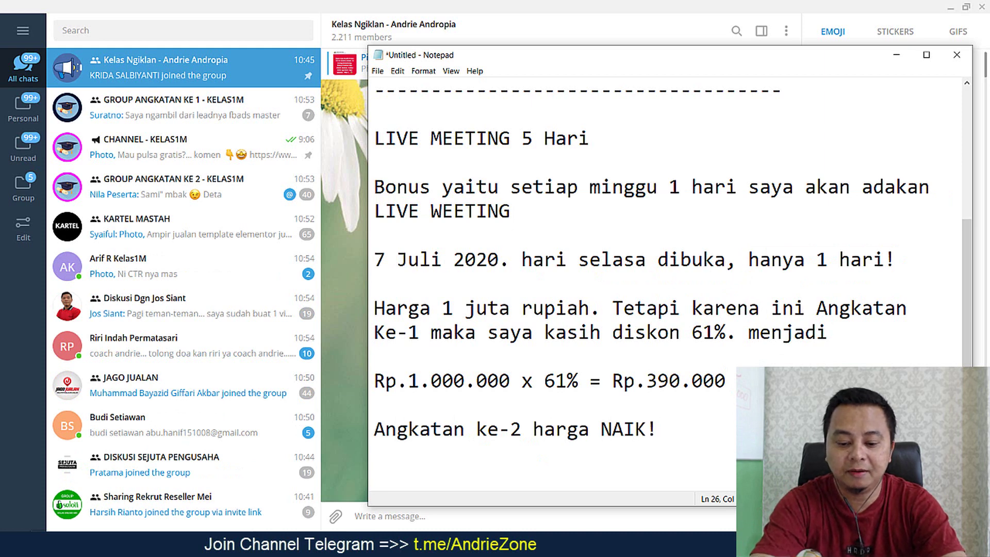
Add the second batch's price "490rb!" after "NAIK!" at the end of the notes
type(" Kurang")
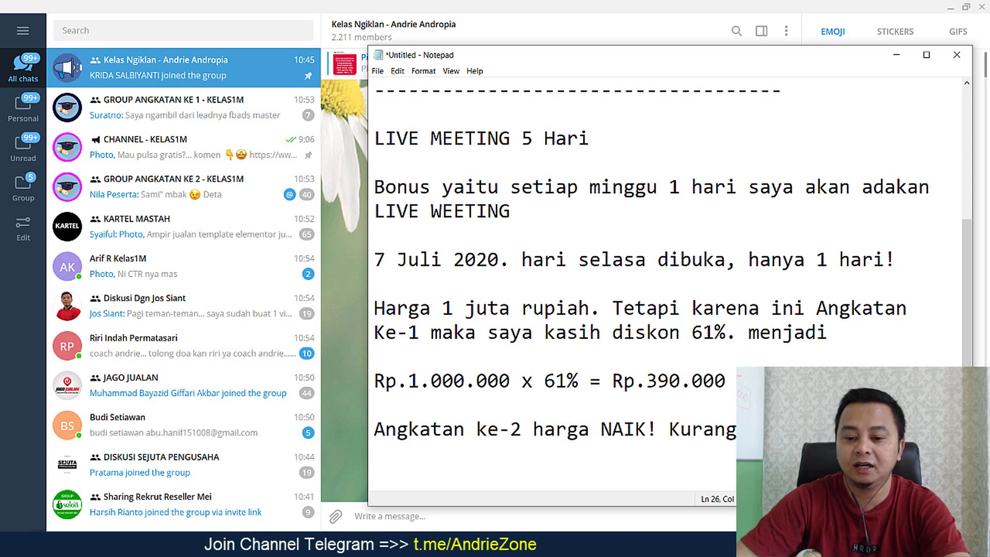
double_click(702, 435)
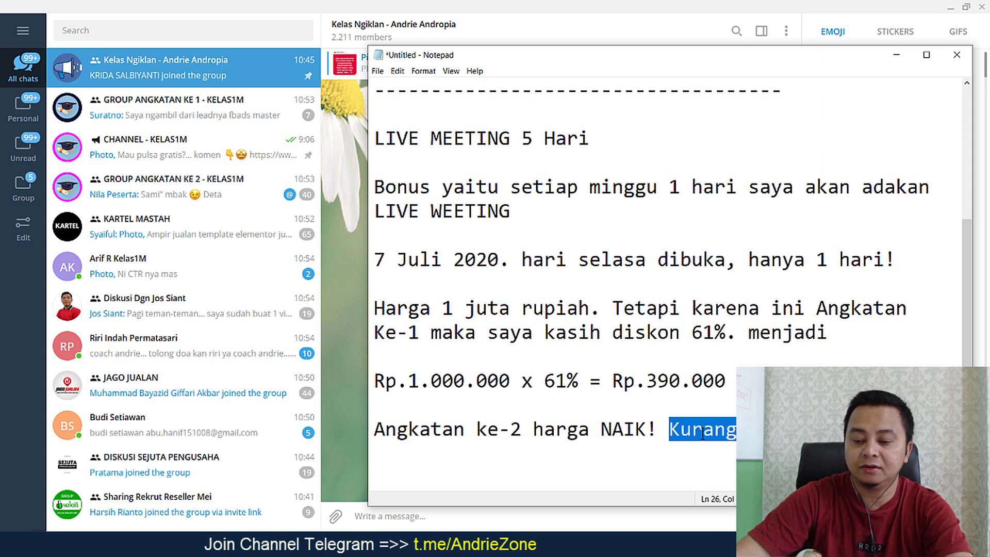
type("490rb")
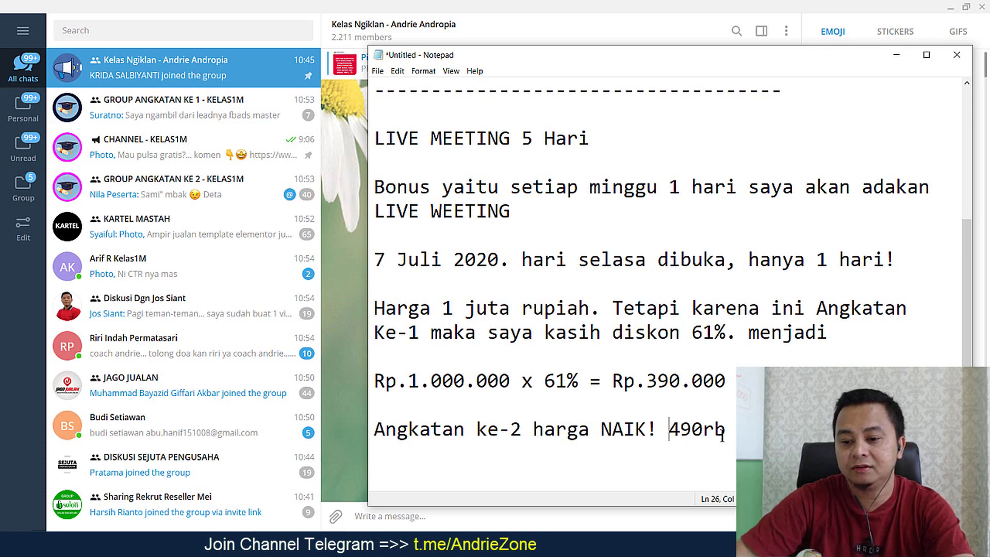
left_click(723, 434)
type("!")
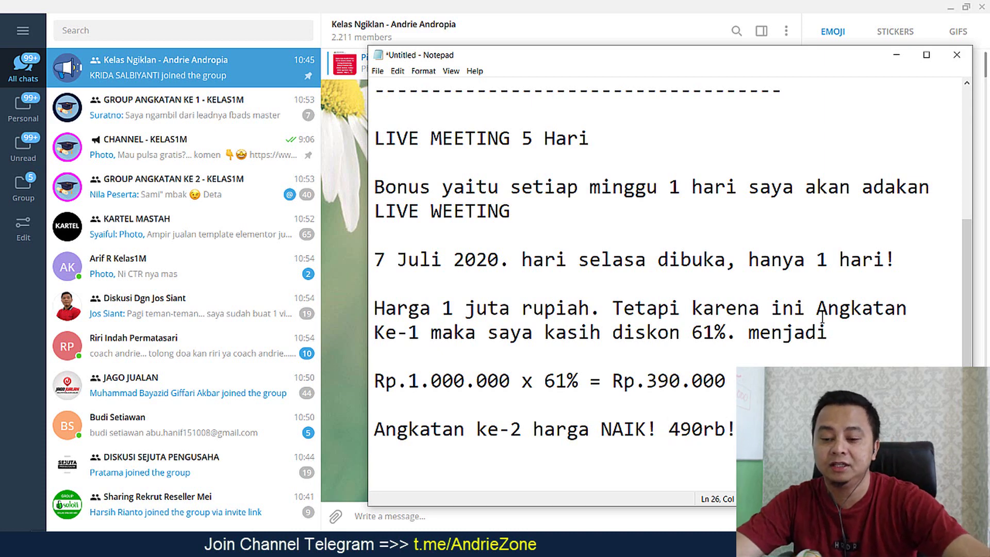
Move the notes window toward the chat list and review the discount calculation and the 7 Juli 2020 opening note by highlighting them
left_click_drag(745, 64, 631, 45)
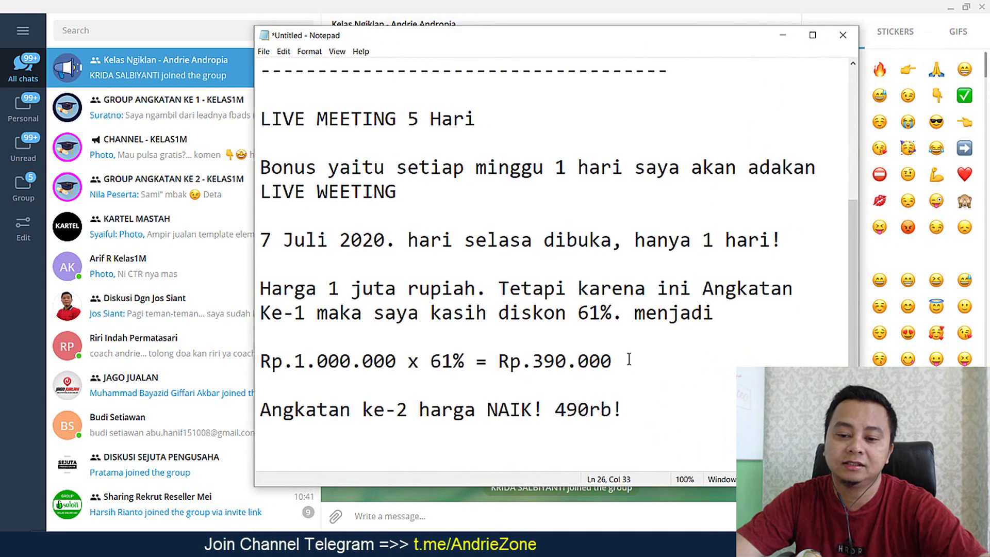
left_click_drag(628, 360, 283, 360)
left_click(283, 361)
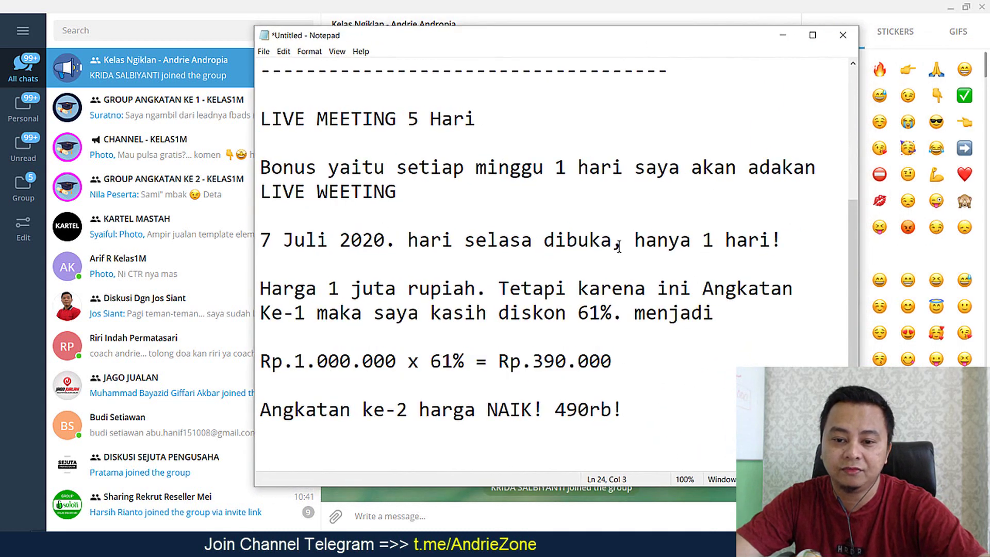
left_click_drag(634, 240, 782, 240)
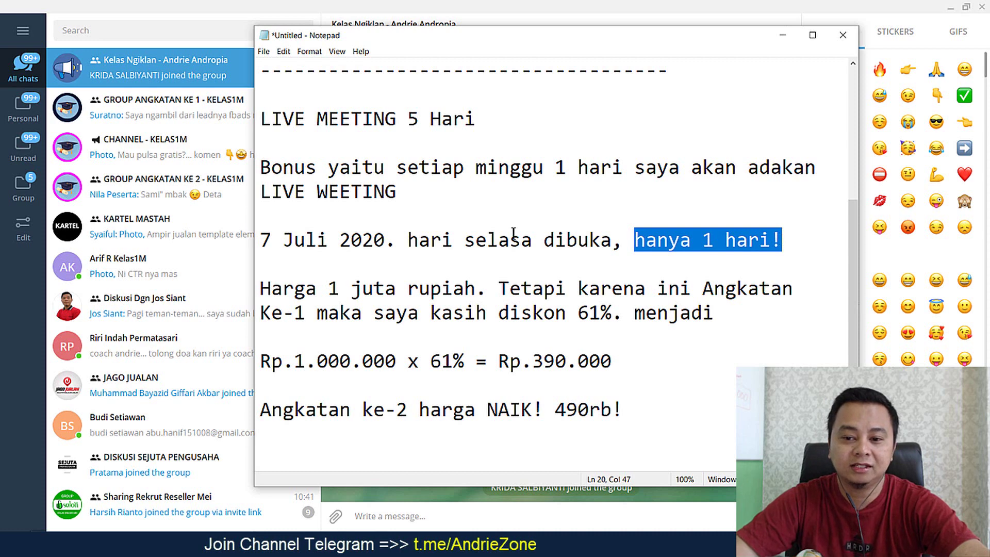
left_click(588, 240)
left_click_drag(629, 239, 252, 242)
left_click(784, 240)
left_click(295, 239)
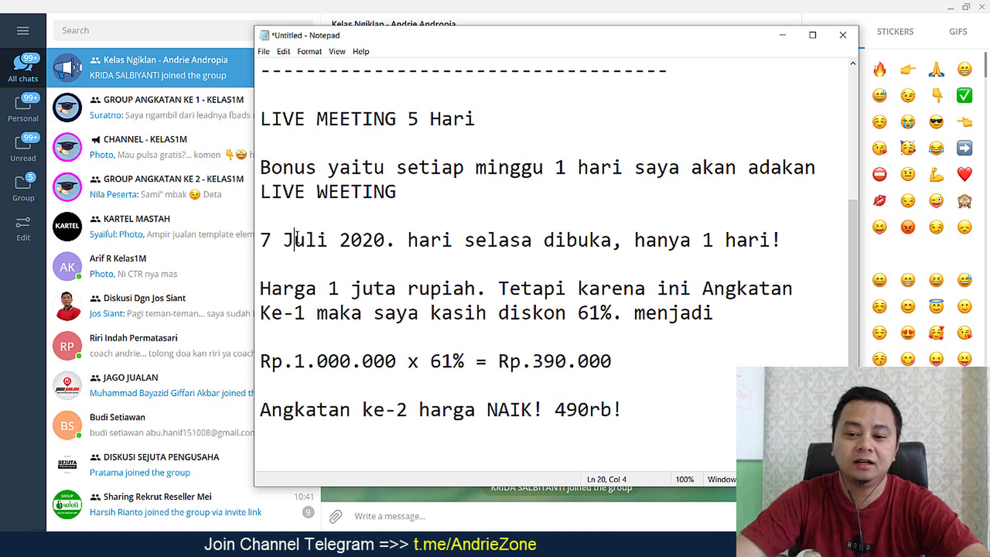
left_click(658, 403)
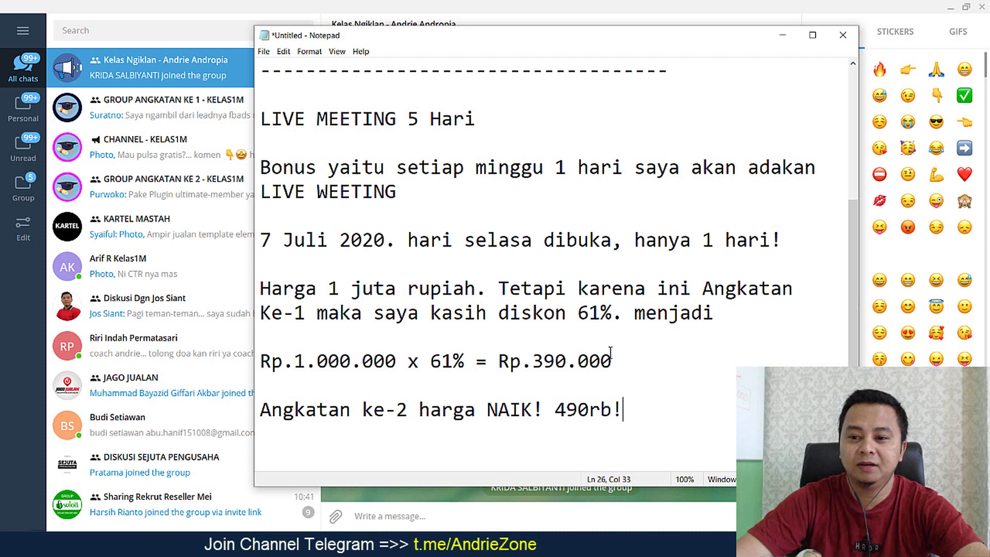
Review the four numbered topics, from "Akun Bisnis" to "Buat Fans Page", by highlighting the whole list
scroll(612, 347, "up", 3)
scroll(612, 347, "up", 2)
left_click_drag(453, 350, 261, 94)
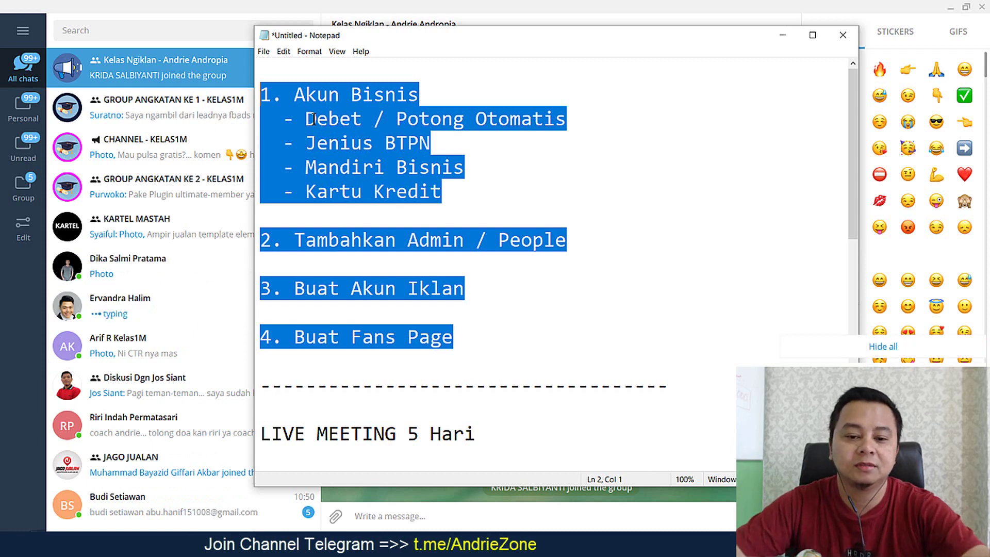
left_click(508, 214)
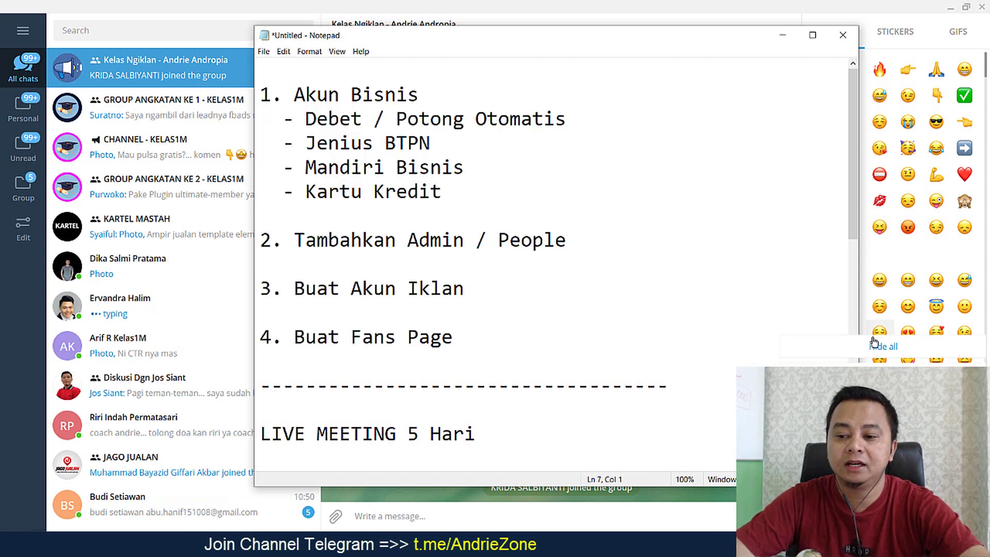